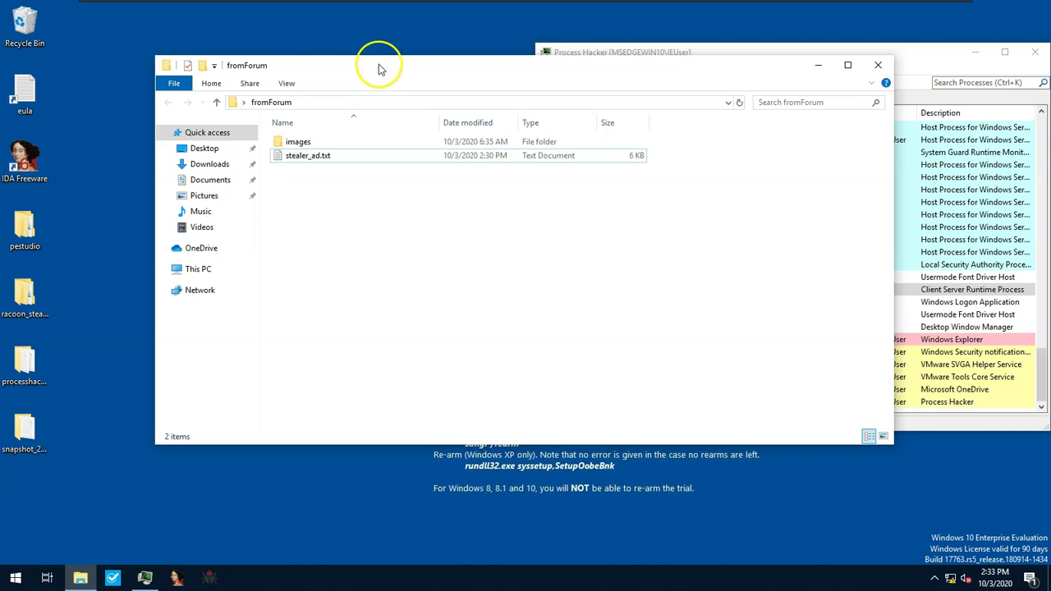
Step: Arrange the fromForum folder window and the Process Hacker window so that they overlap with parts of both in view
drag(376, 69, 321, 66)
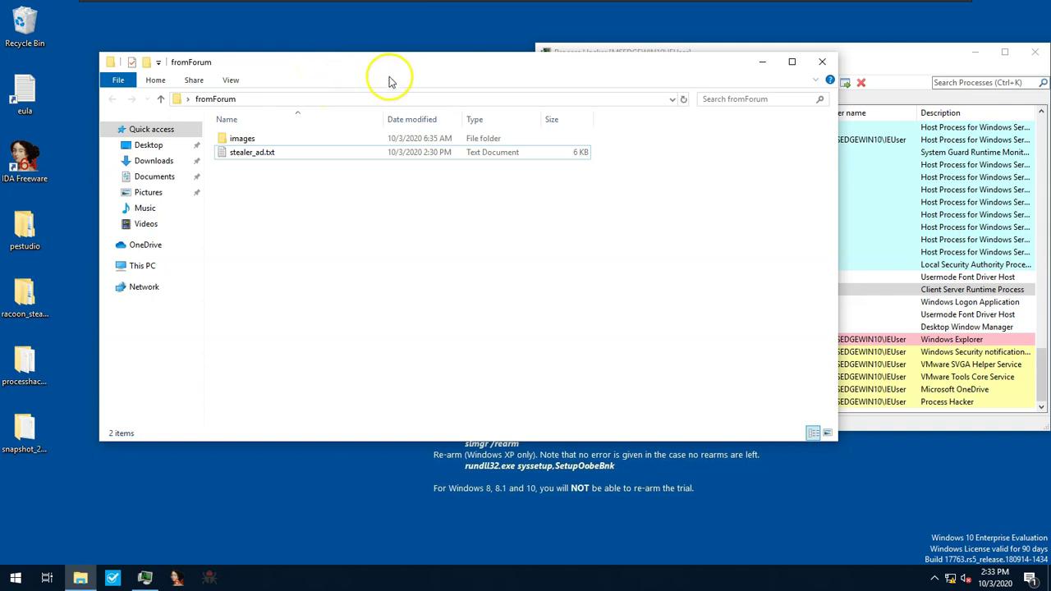
mouse_move(411, 64)
mouse_down()
mouse_move(502, 242)
mouse_move(410, 65)
mouse_up()
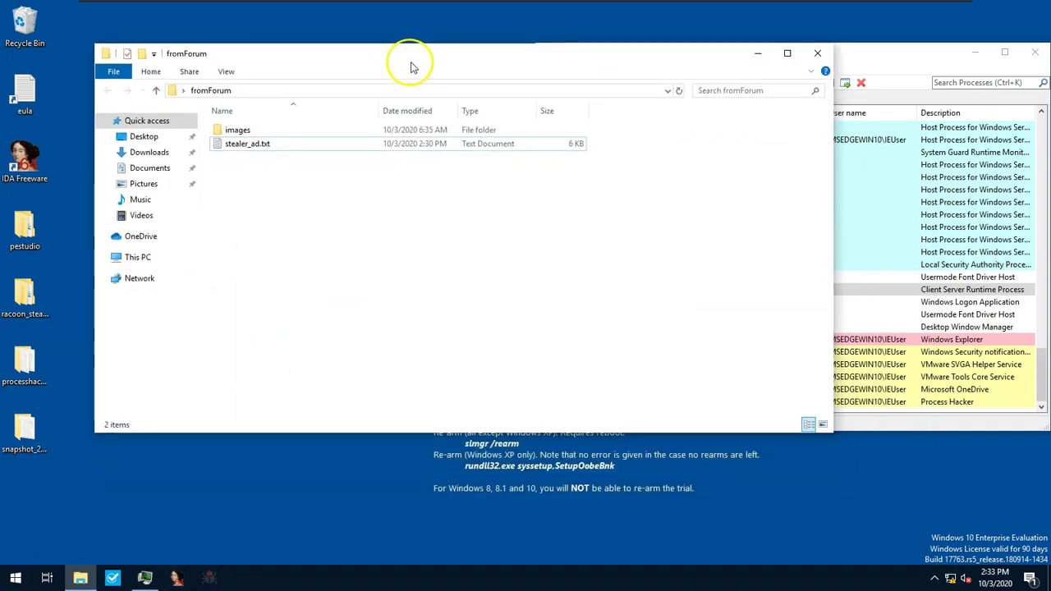
click(859, 71)
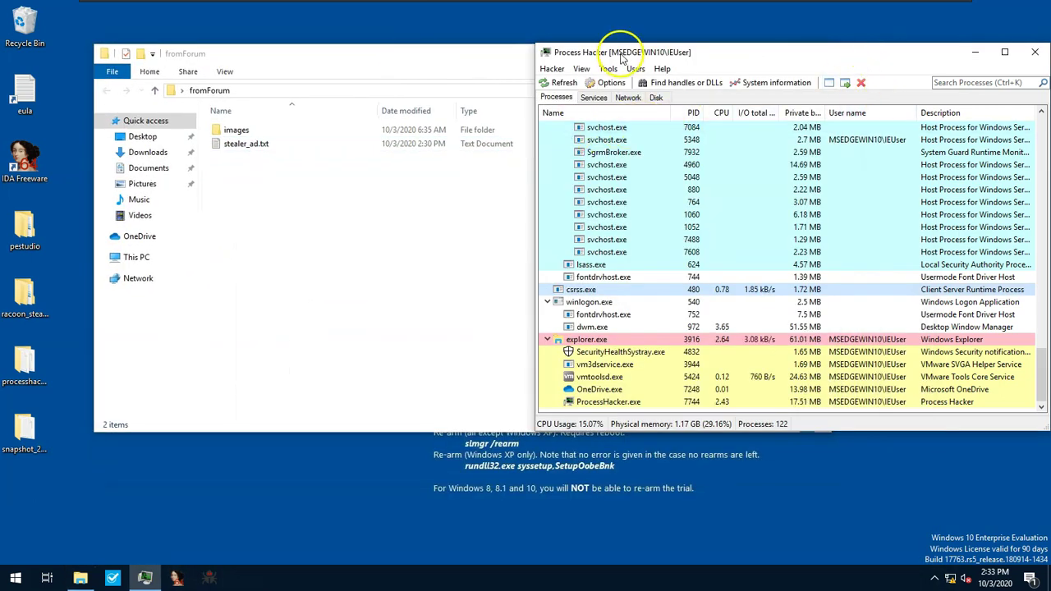
drag(603, 52, 605, 26)
drag(912, 407, 908, 430)
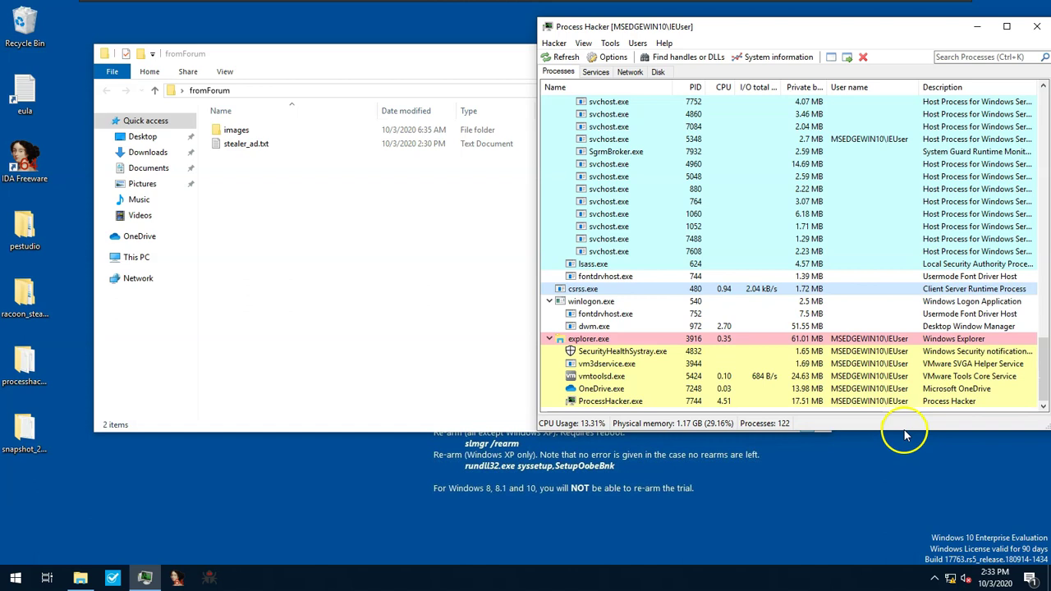
click(443, 331)
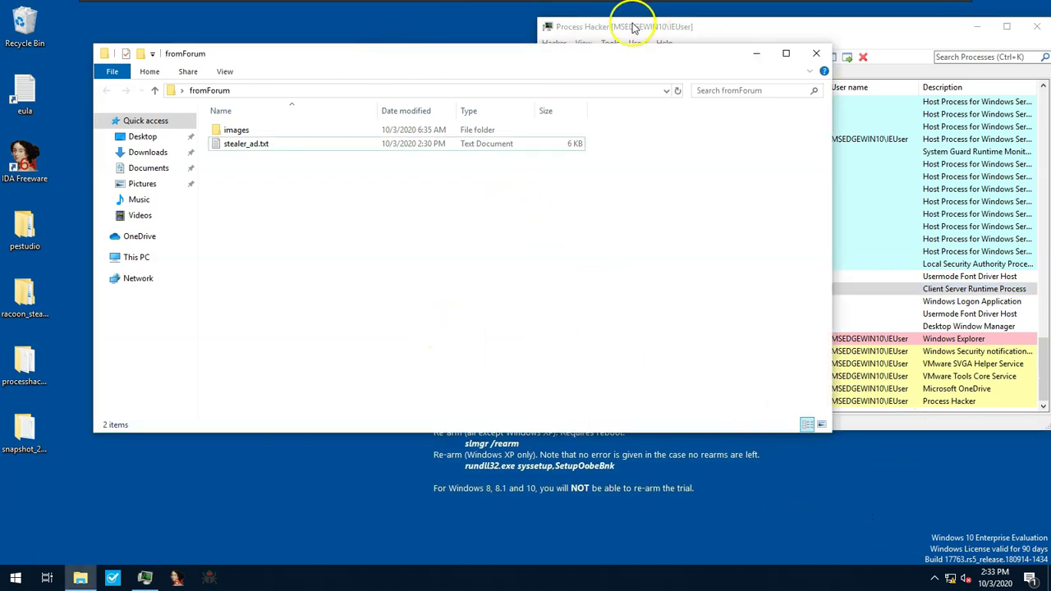
drag(594, 60, 624, 116)
click(731, 38)
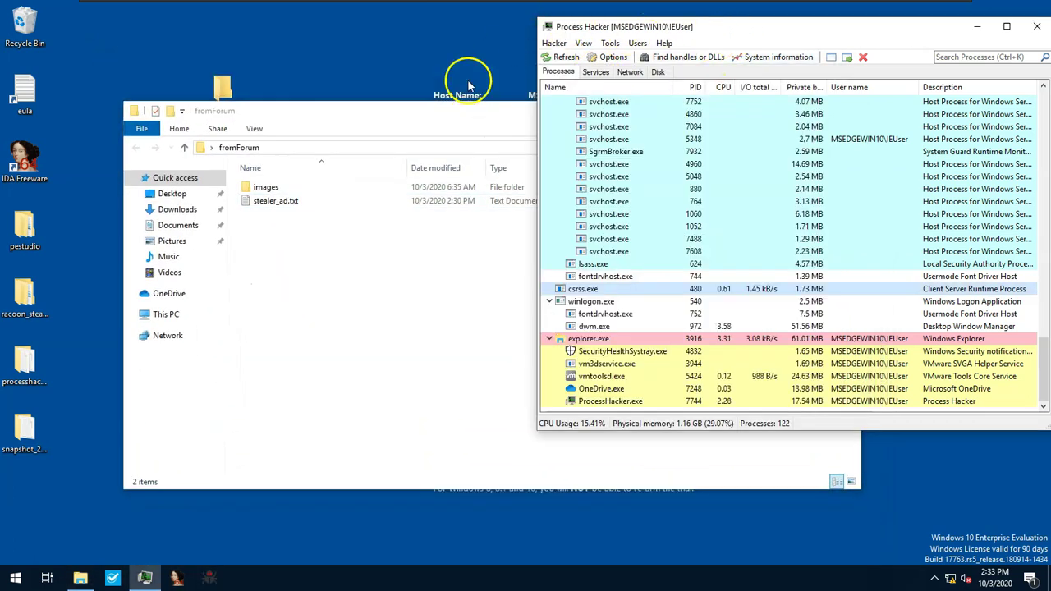
drag(481, 114, 463, 47)
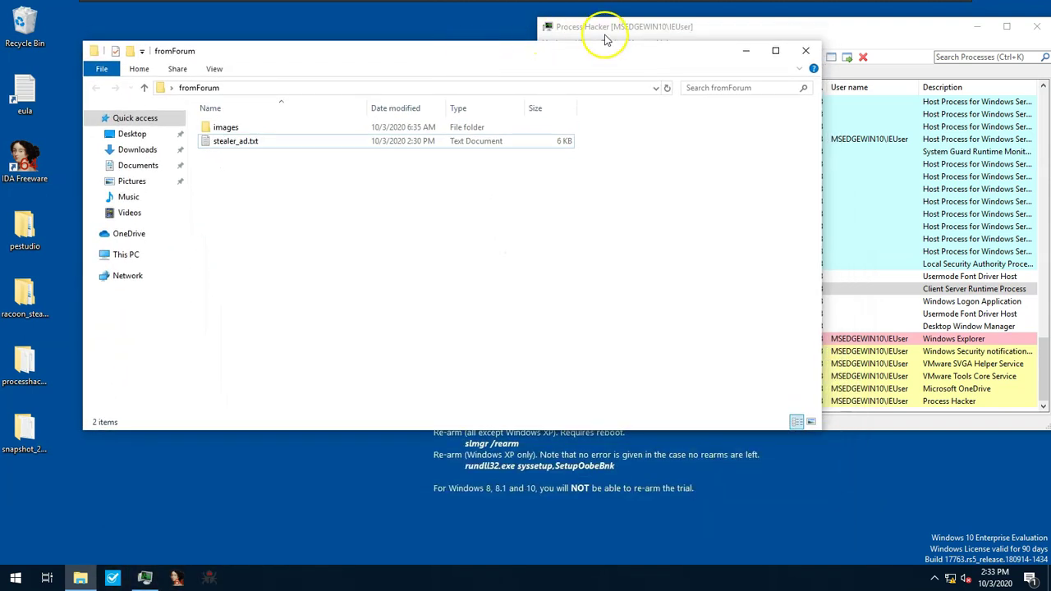
Step: Check the machine's network connection status and bring the Process Hacker process list to the front
mouse_move(954, 580)
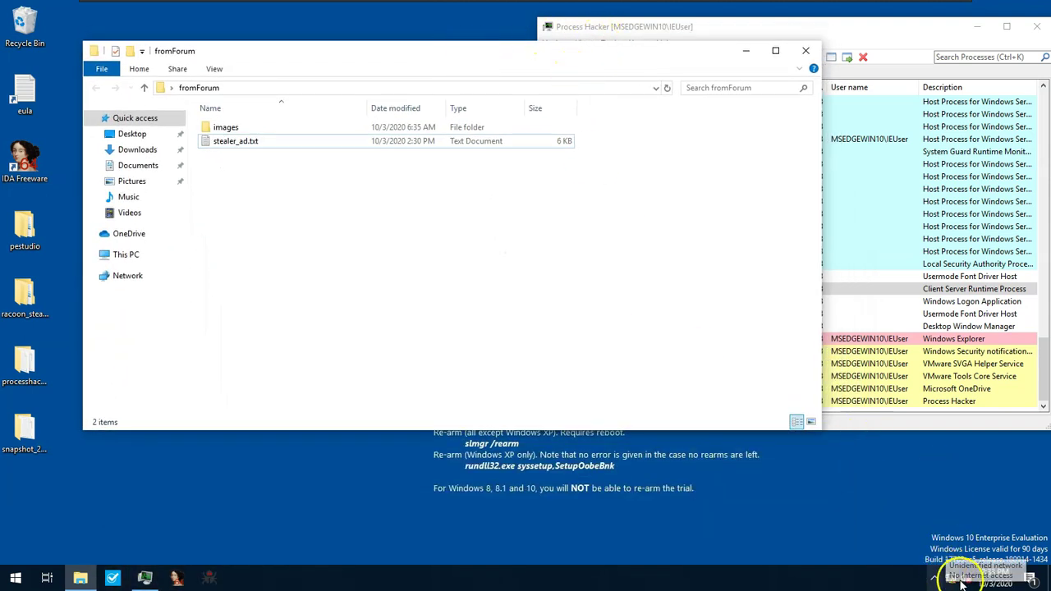
click(915, 242)
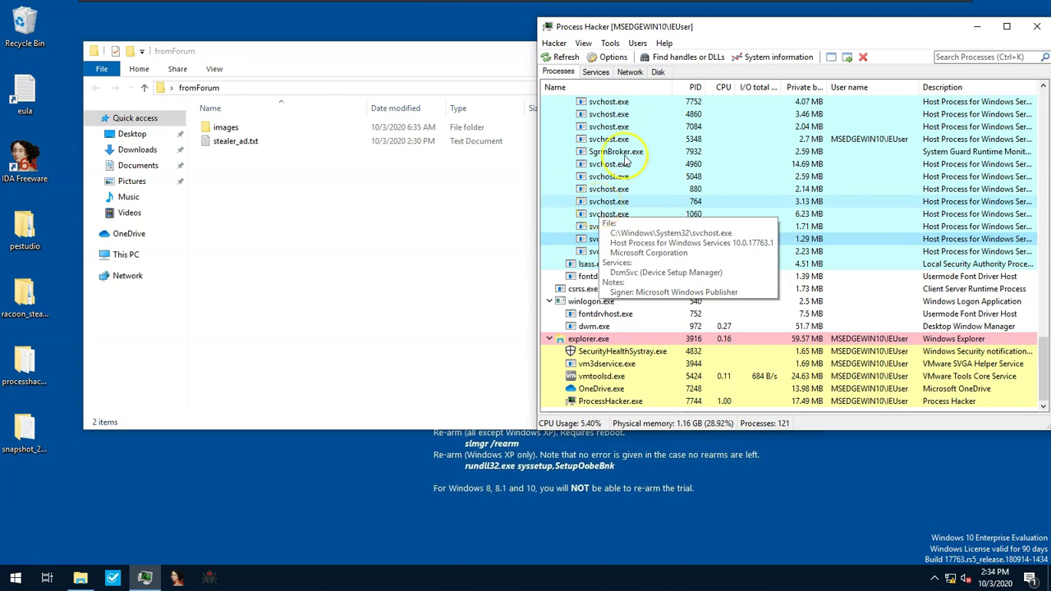
click(452, 263)
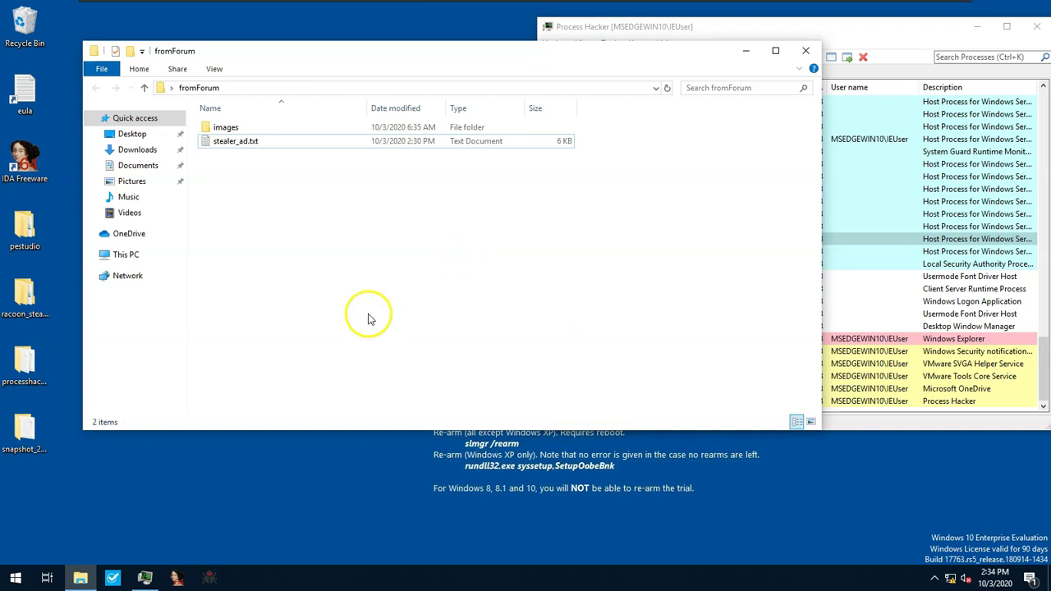
click(908, 327)
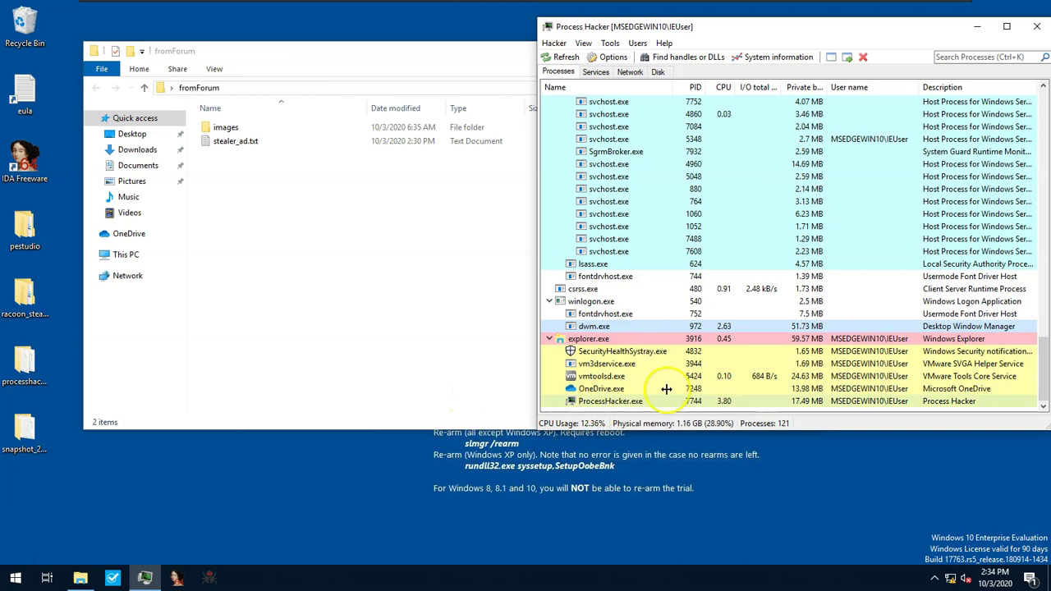
click(450, 377)
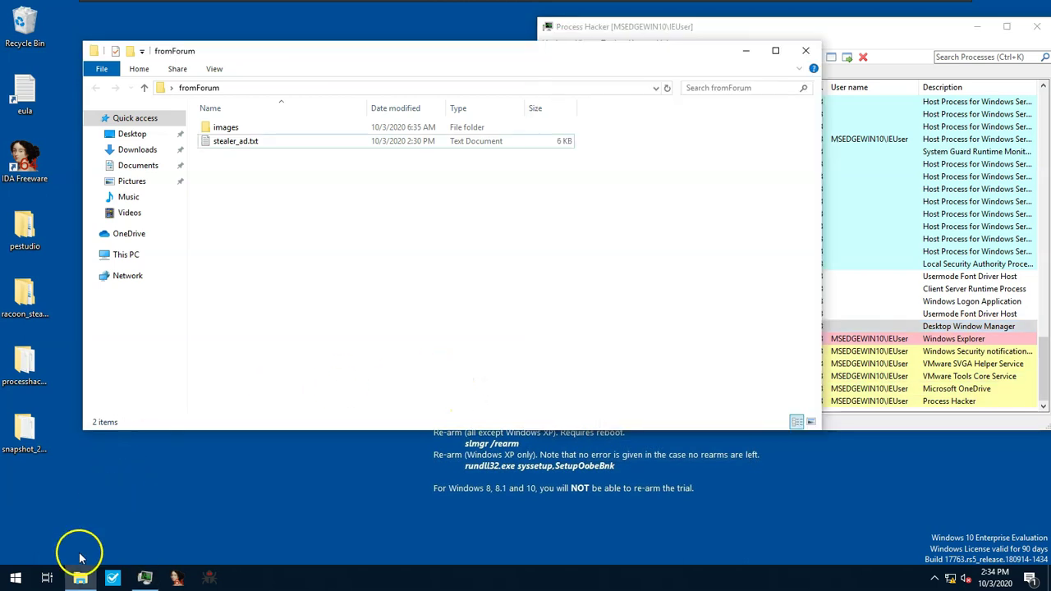
click(884, 276)
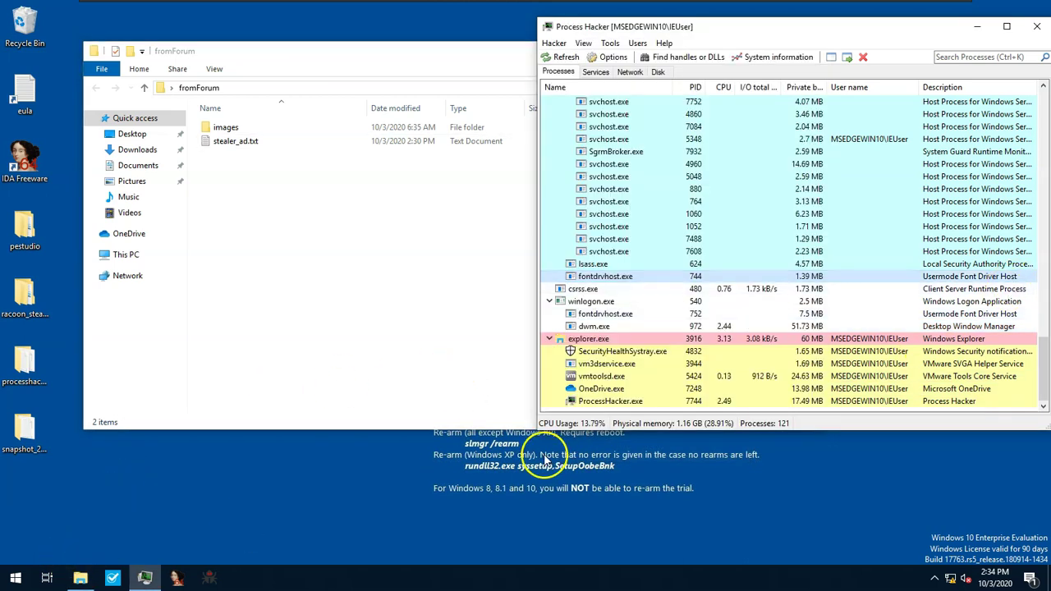
Step: Check the DisableAntiSpyware value under HKEY_LOCAL_MACHINE\SOFTWARE\Policies\Microsoft\Windows Defender in Registry Editor, and return to the fromForum folder
click(16, 576)
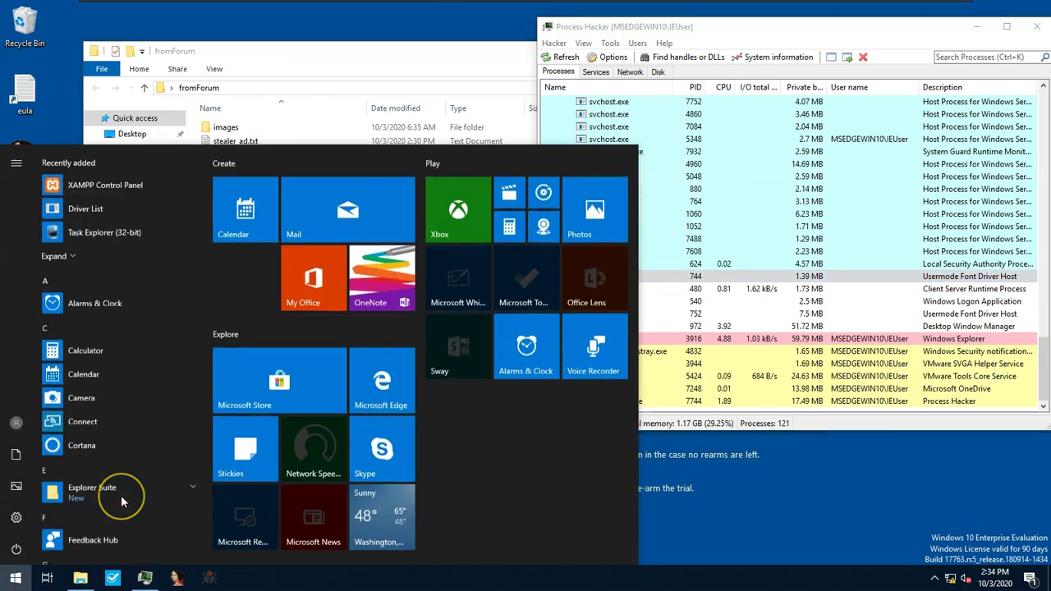
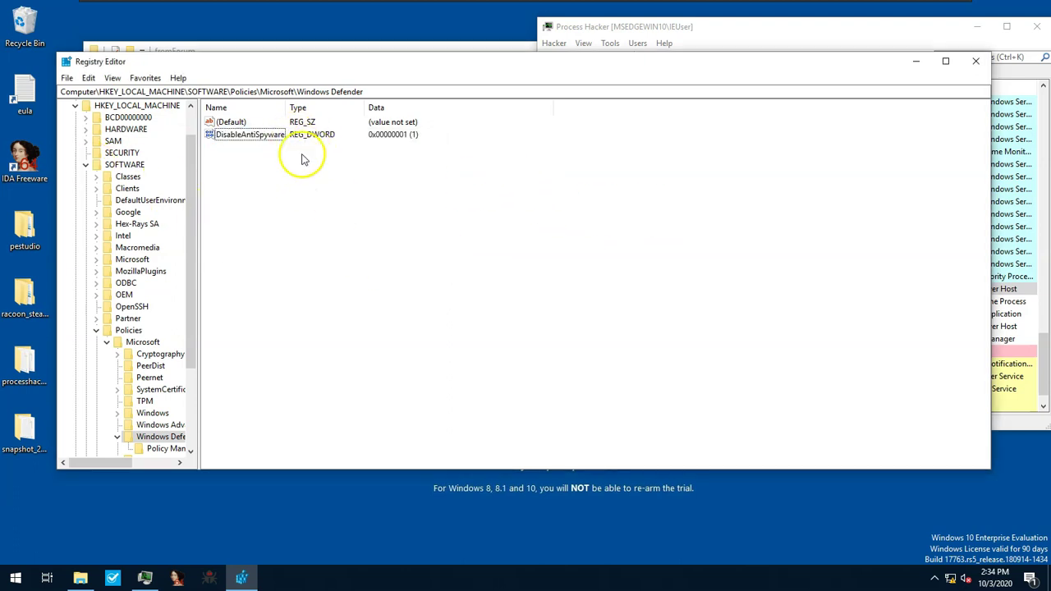
click(976, 61)
click(268, 63)
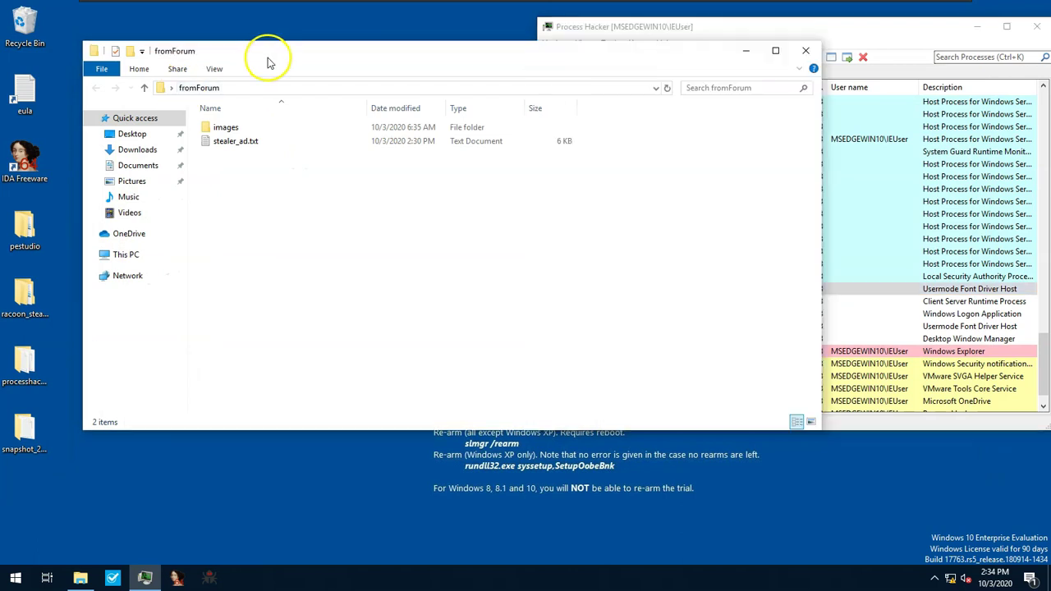
click(857, 242)
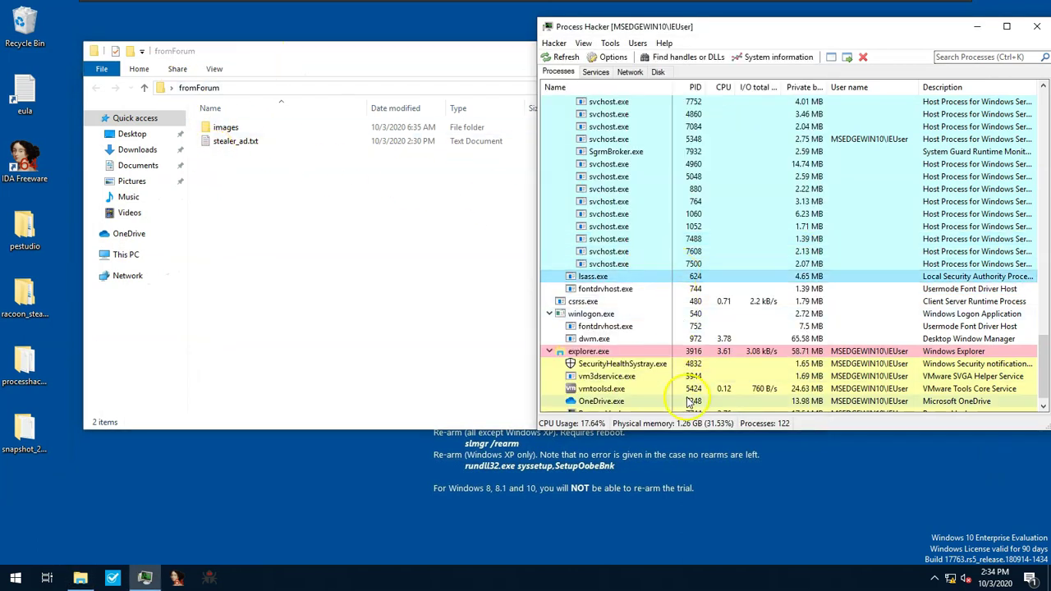
click(345, 296)
click(833, 303)
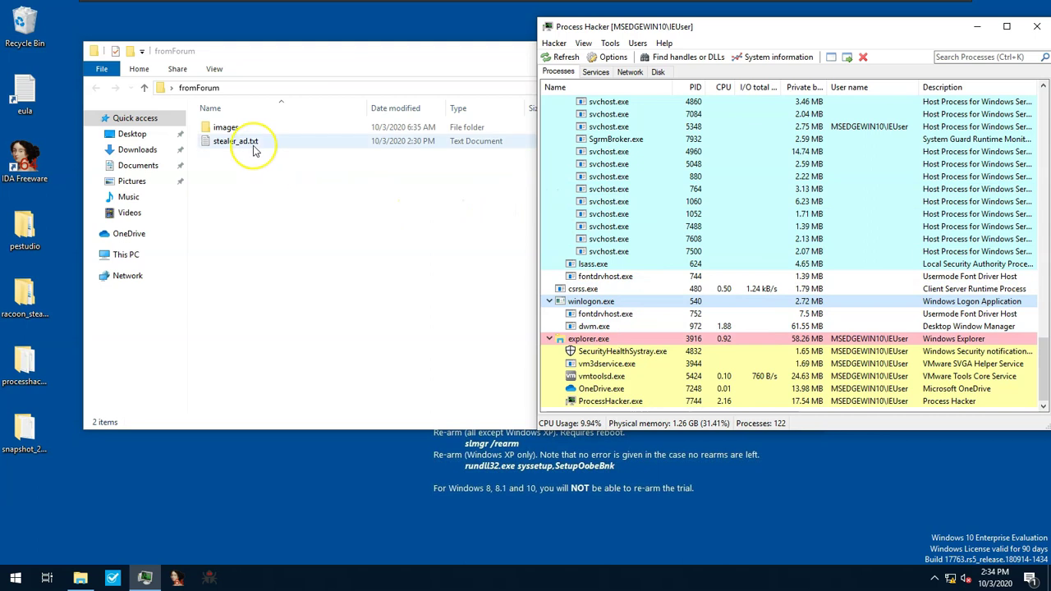
click(254, 150)
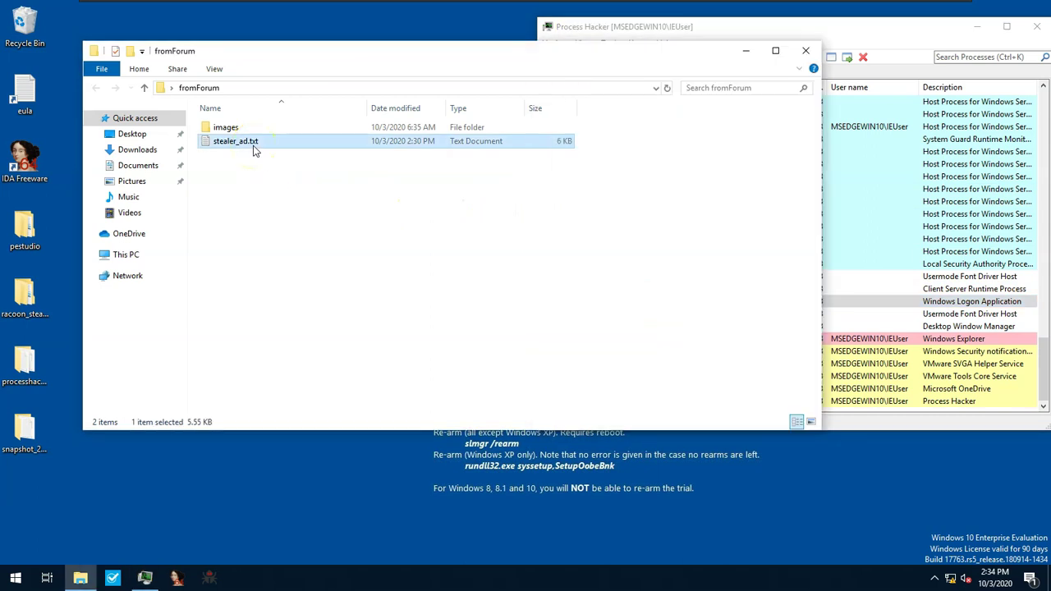
click(375, 478)
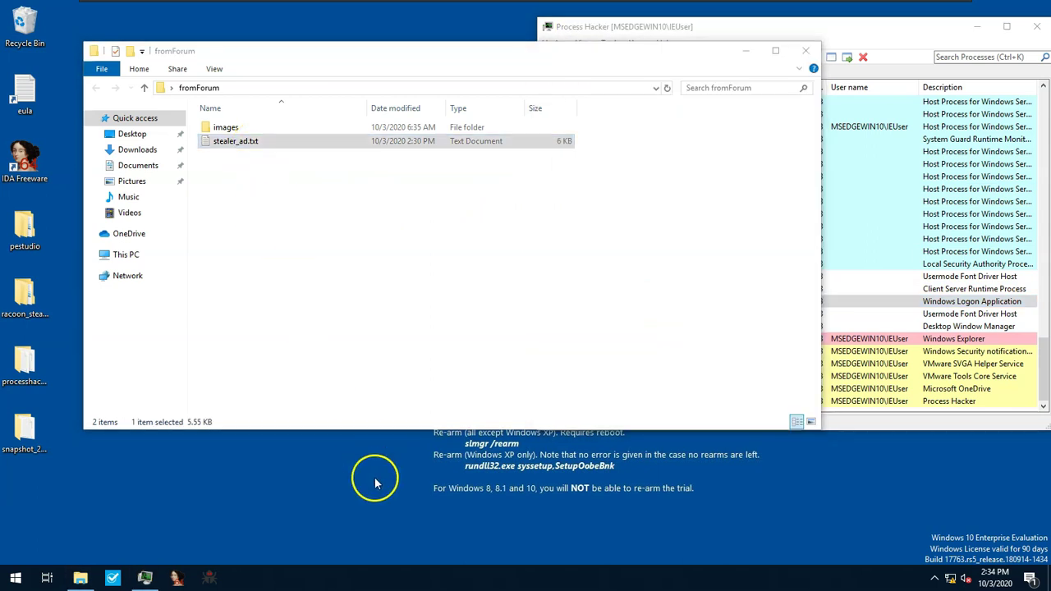
click(345, 239)
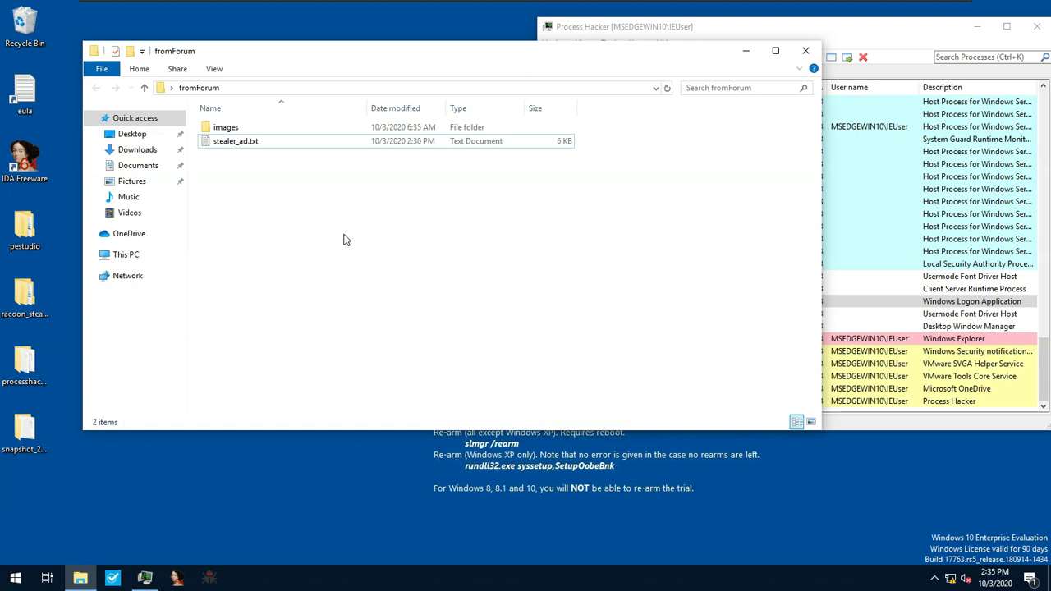
Step: Open stealer_ad.txt from the fromForum folder in Notepad, with word wrap on and the window maximized
right_click(275, 142)
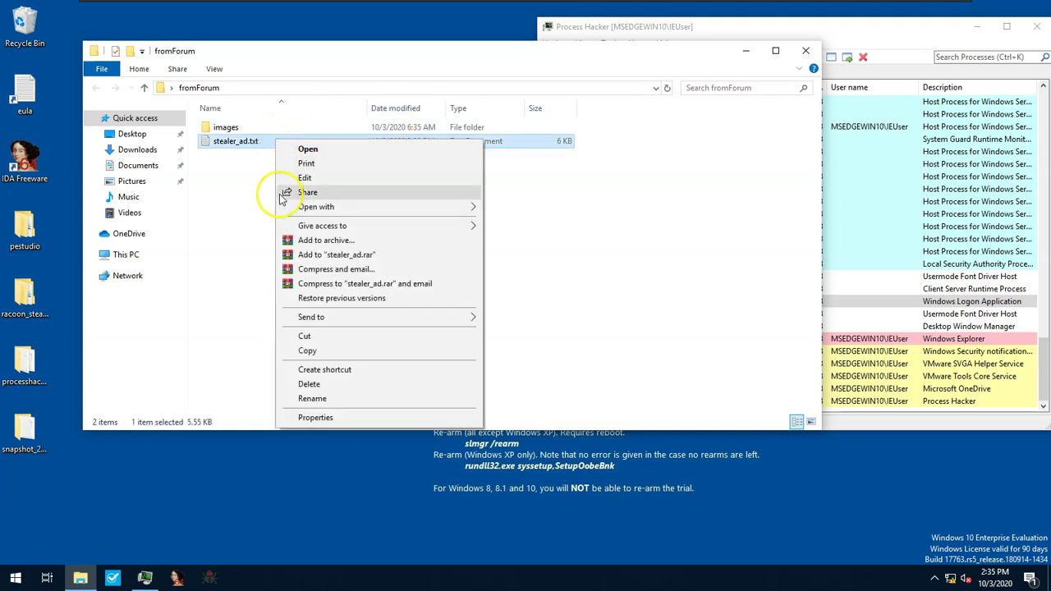
click(294, 179)
drag(258, 24, 375, 82)
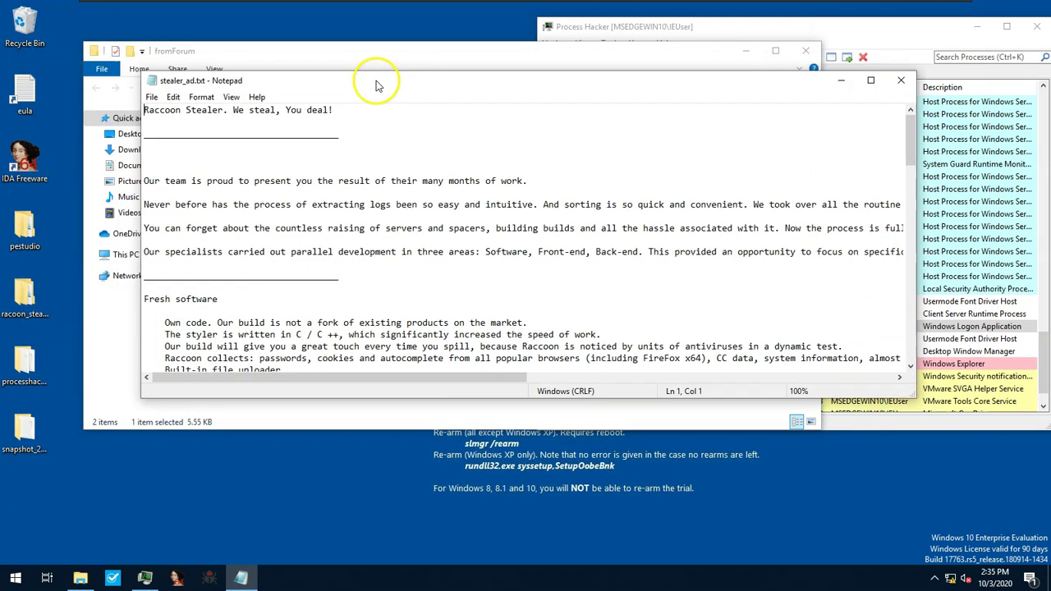
drag(911, 146, 873, 124)
click(201, 98)
click(234, 111)
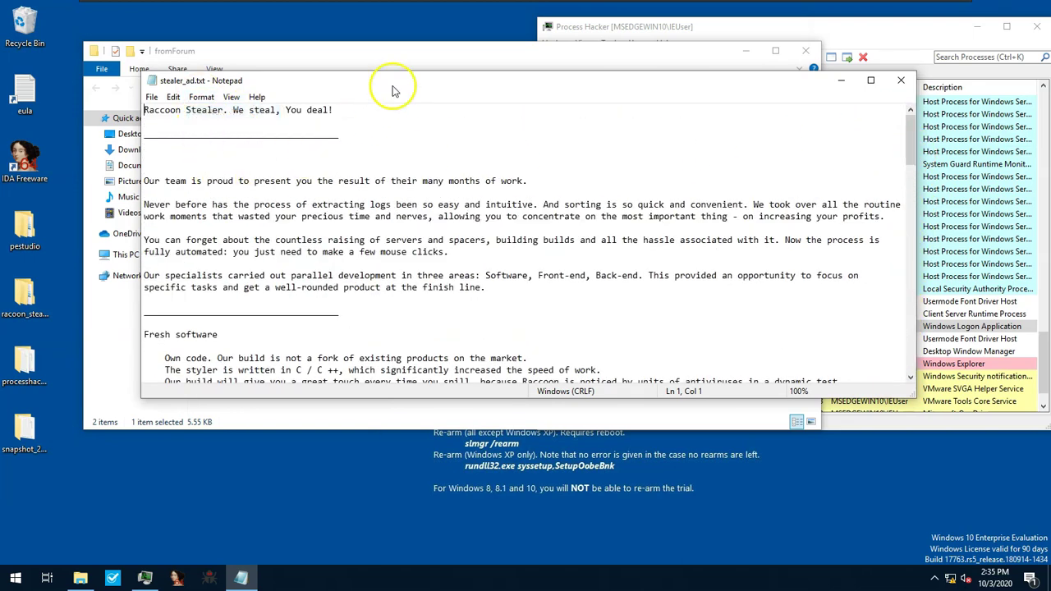
double_click(394, 85)
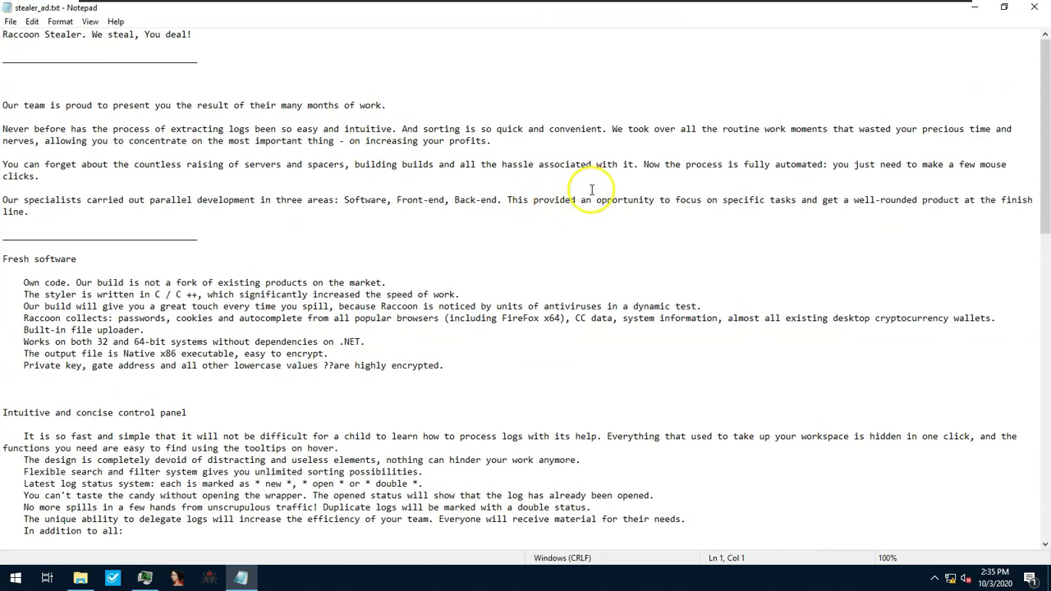
Step: Skim the Raccoon Stealer advertisement from start to end and return to its opening lines in the maximized window
scroll(506, 170, down, 5)
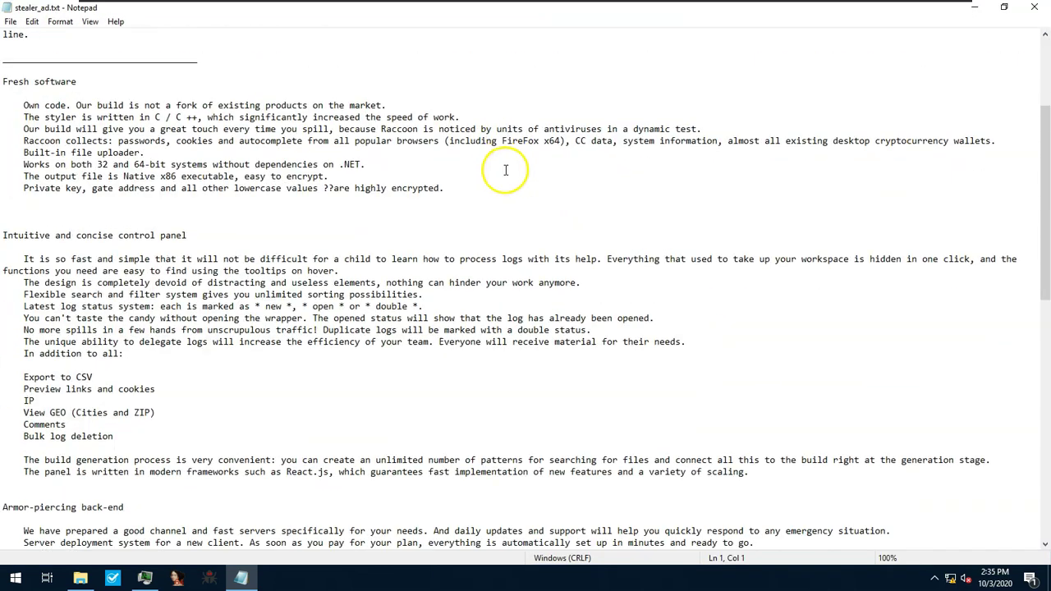
scroll(506, 170, down, 18)
scroll(497, 161, up, 20)
drag(248, 12, 547, 106)
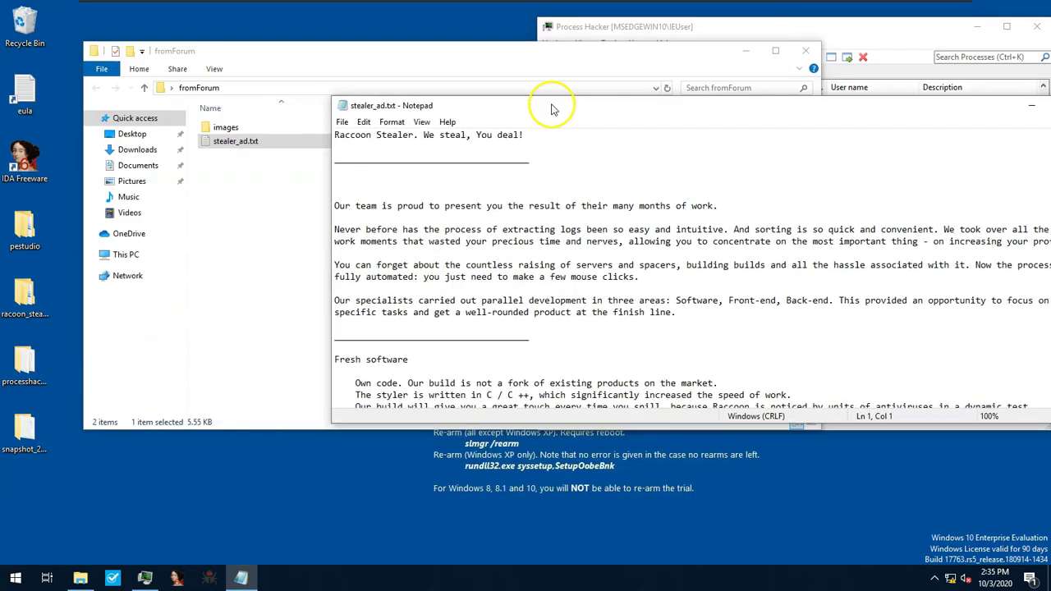
double_click(601, 109)
click(113, 105)
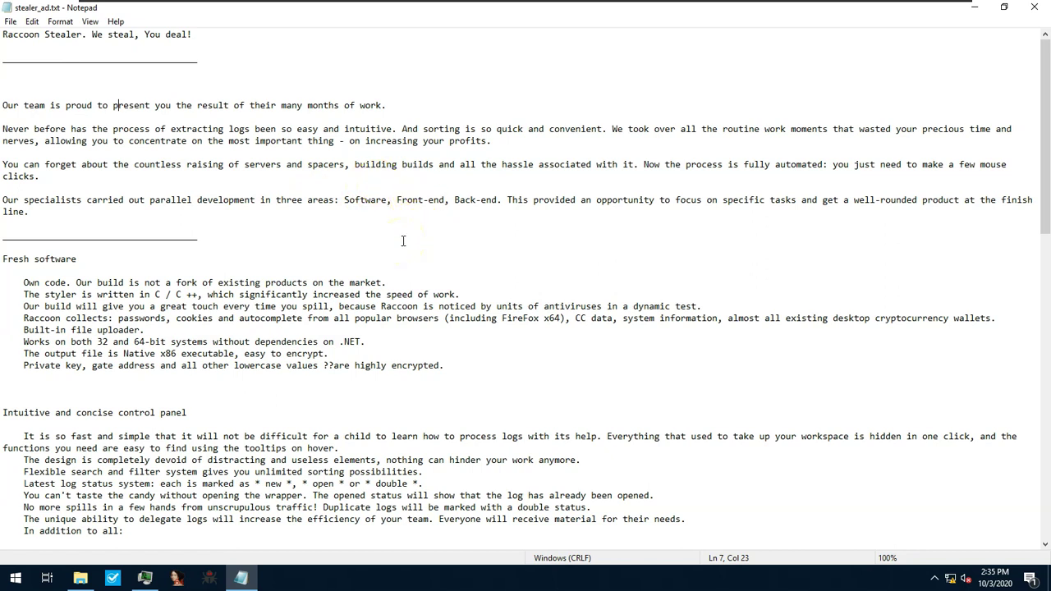
Step: Examine the Fresh software section, highlighting the lines about 32 and 64-bit support and the native x86 output file
drag(460, 370, 59, 281)
click(125, 282)
scroll(374, 279, down, 2)
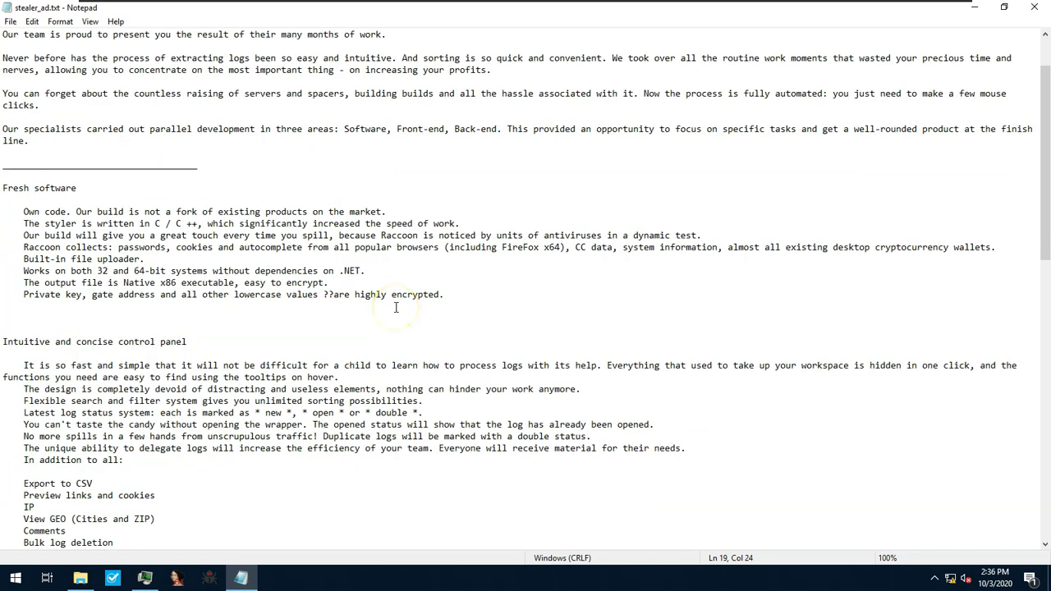
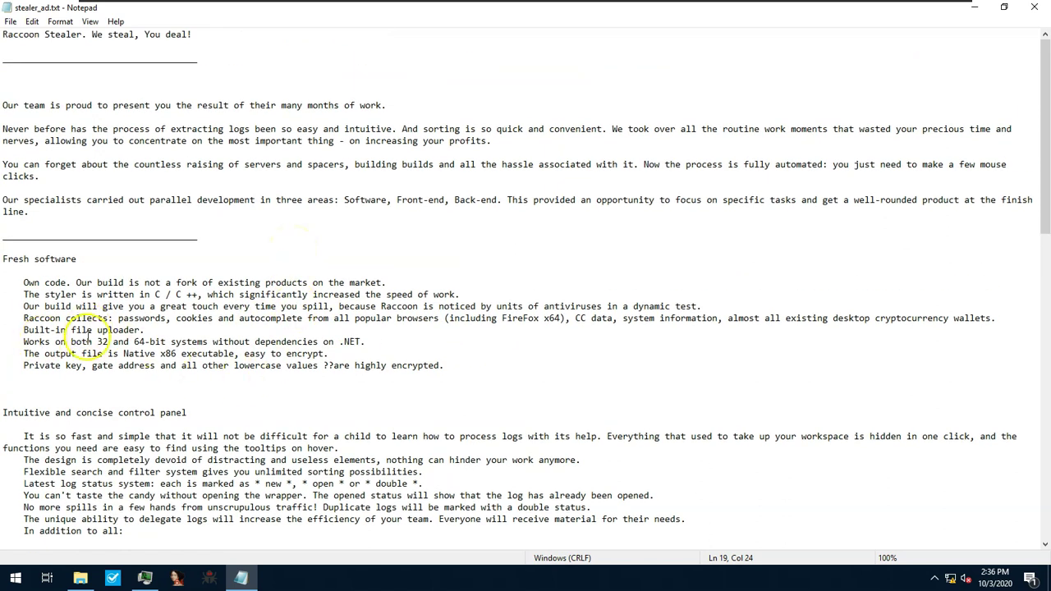
drag(367, 342, 14, 341)
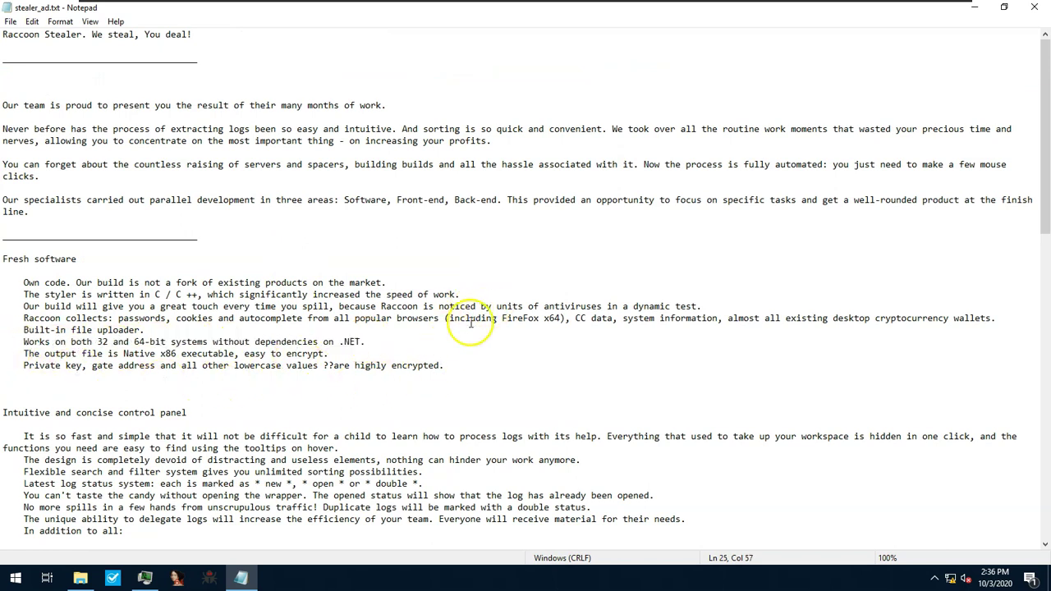
drag(134, 354, 156, 354)
drag(357, 347, 271, 354)
key(Right)
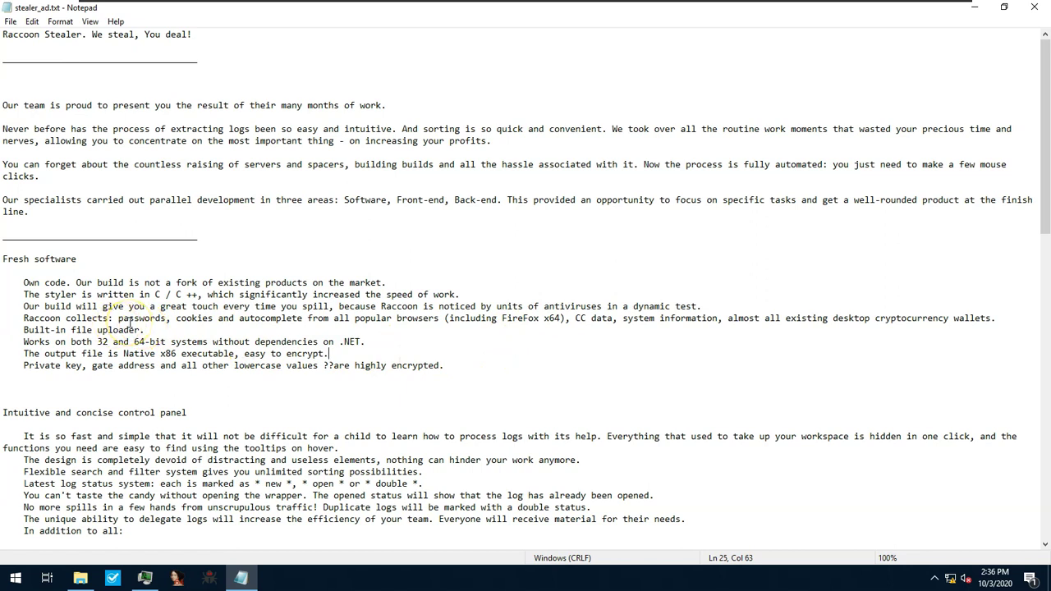
Step: Highlight the data types Raccoon collects, and examine the antivirus claim and the Intuitive and concise control panel section
drag(122, 322, 991, 320)
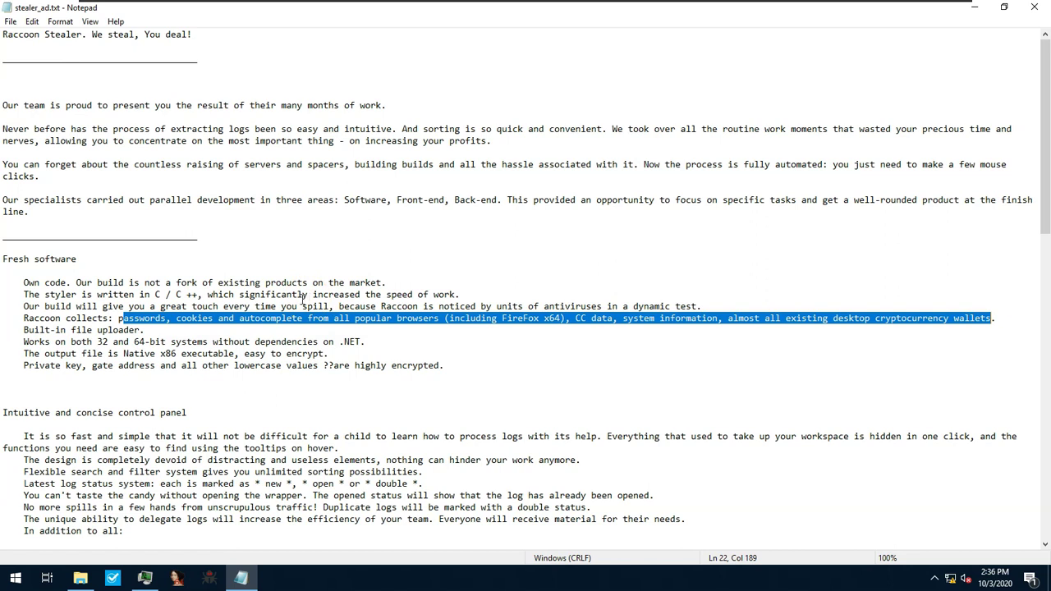
click(286, 297)
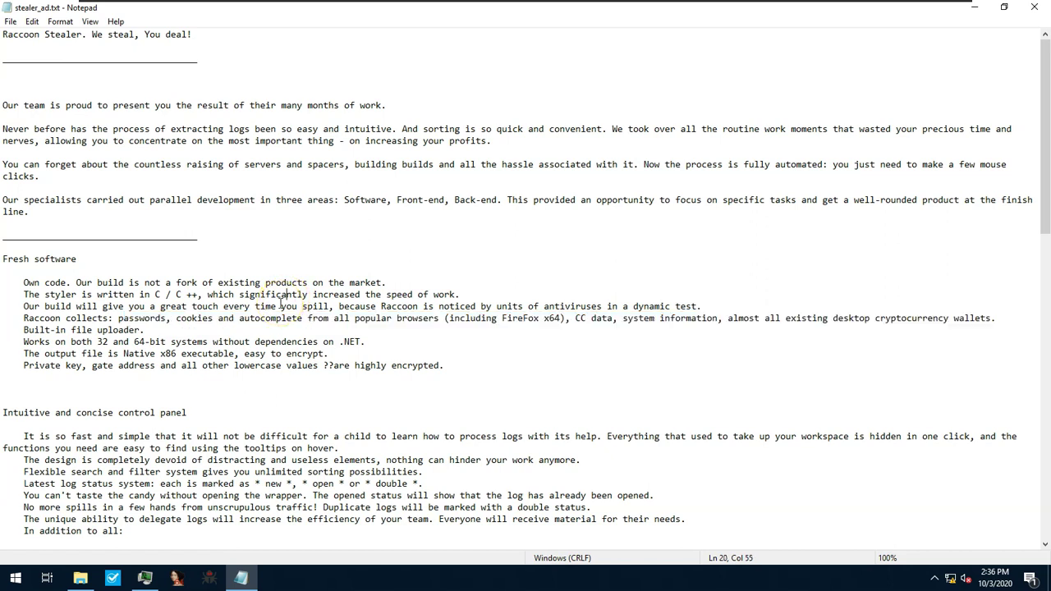
click(281, 308)
click(246, 306)
scroll(246, 307, down, 6)
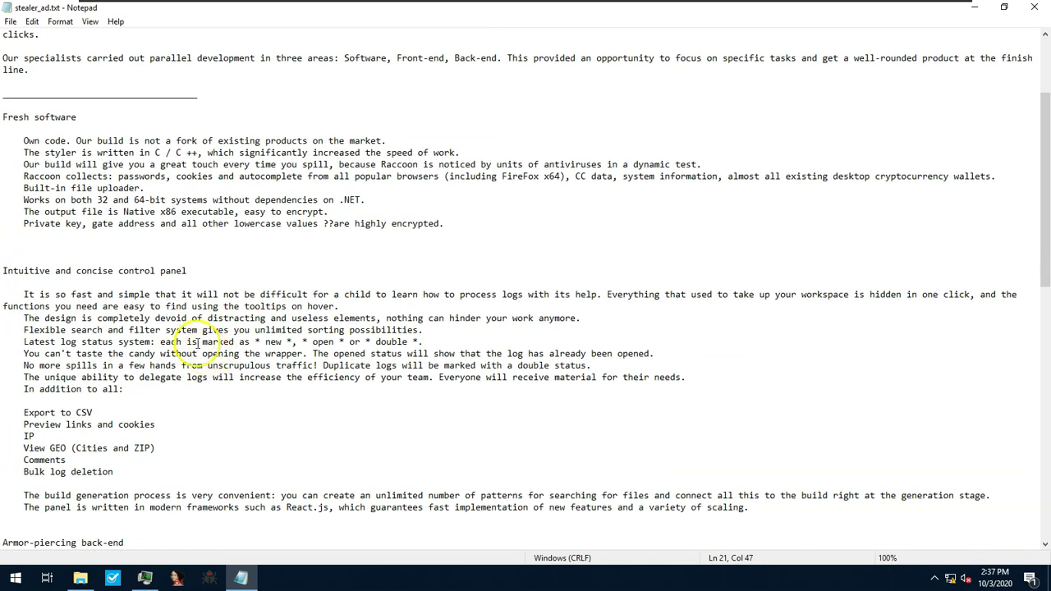
Step: Skim the Intuitive and concise control panel section, then highlight the full Armor-piercing back-end description
scroll(89, 161, down, 3)
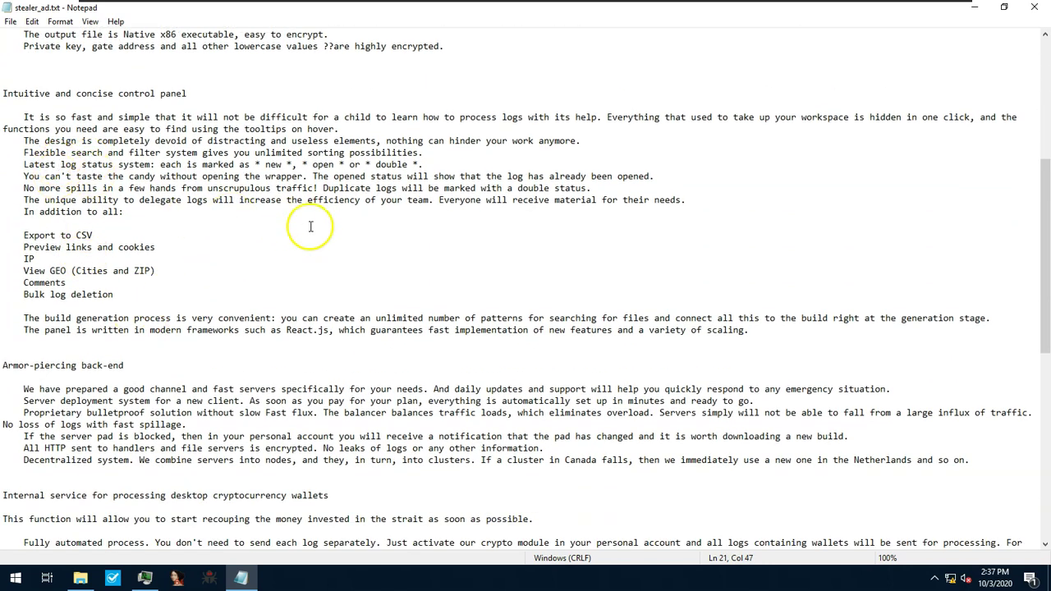
scroll(304, 238, down, 1)
scroll(247, 263, up, 5)
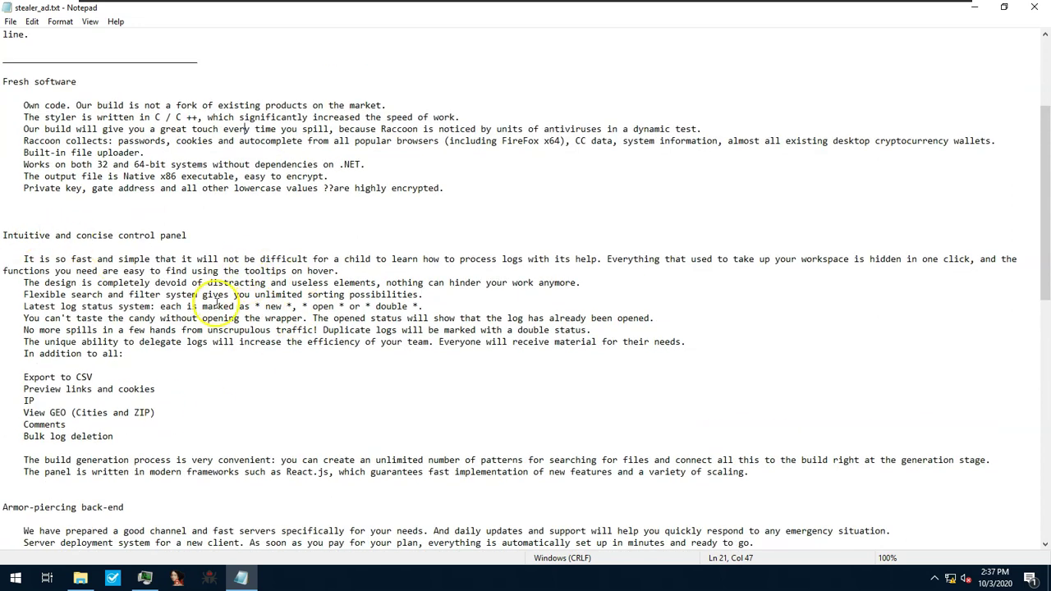
scroll(246, 323, up, 1)
scroll(432, 261, down, 2)
scroll(218, 301, down, 8)
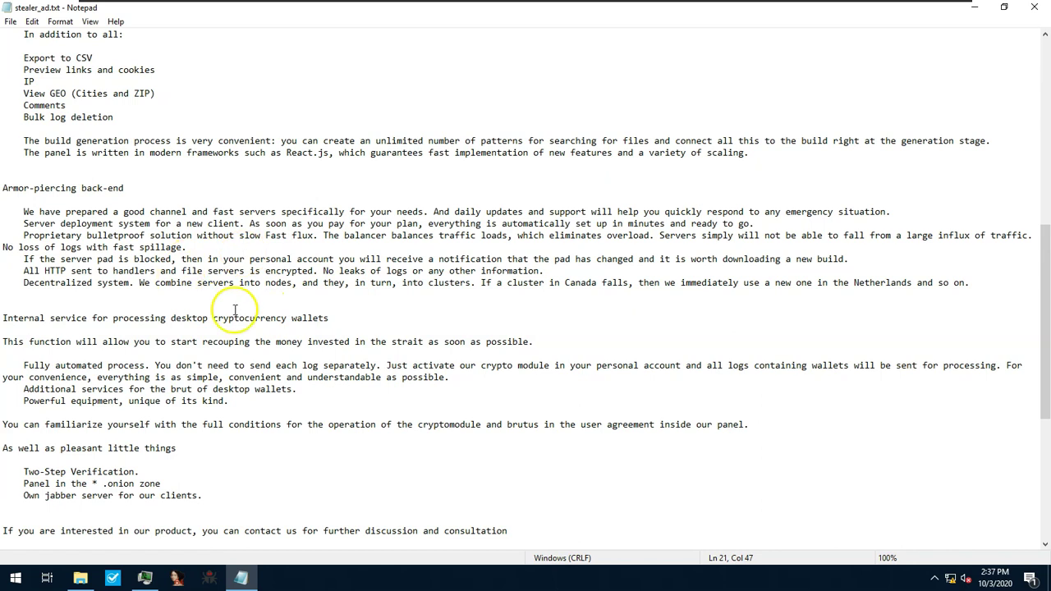
drag(5, 306, 23, 197)
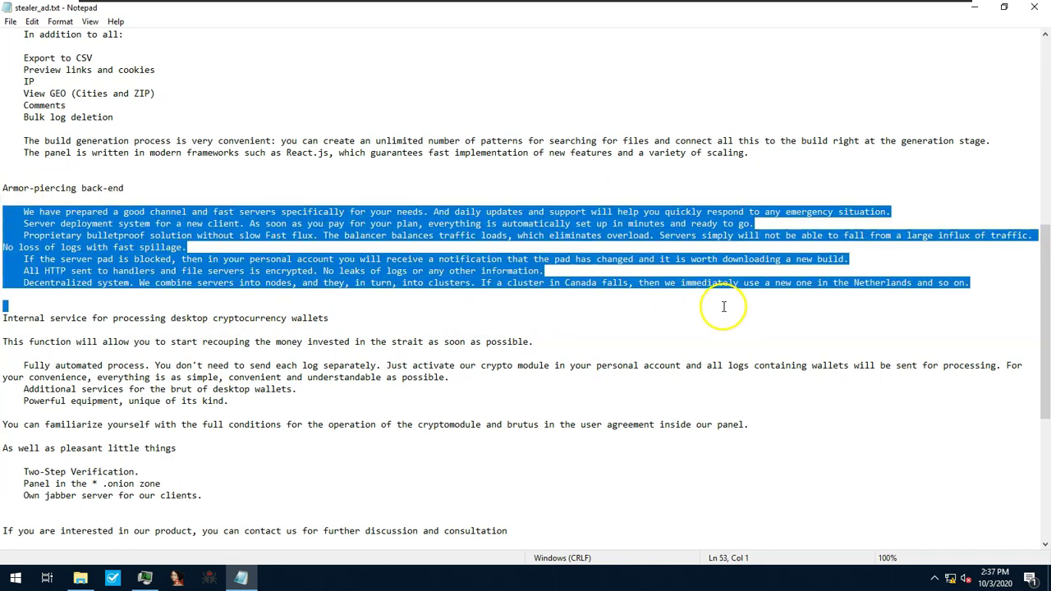
click(247, 211)
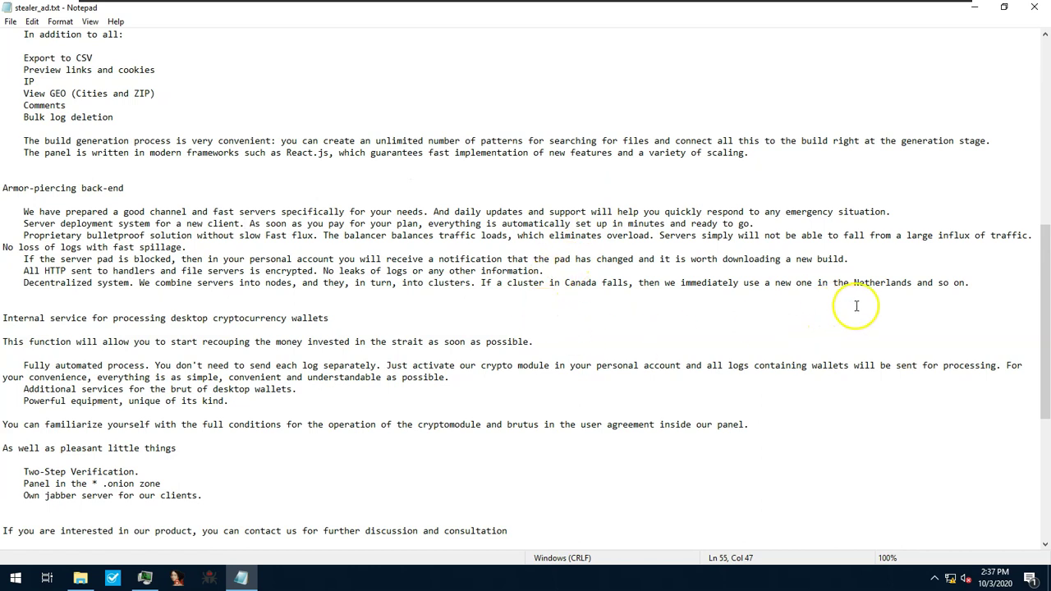
Step: Examine the bulletproof solution line in the back-end section, highlighting the Fast flux wording and the claim about servers handling large traffic
drag(1028, 235, 65, 224)
click(183, 246)
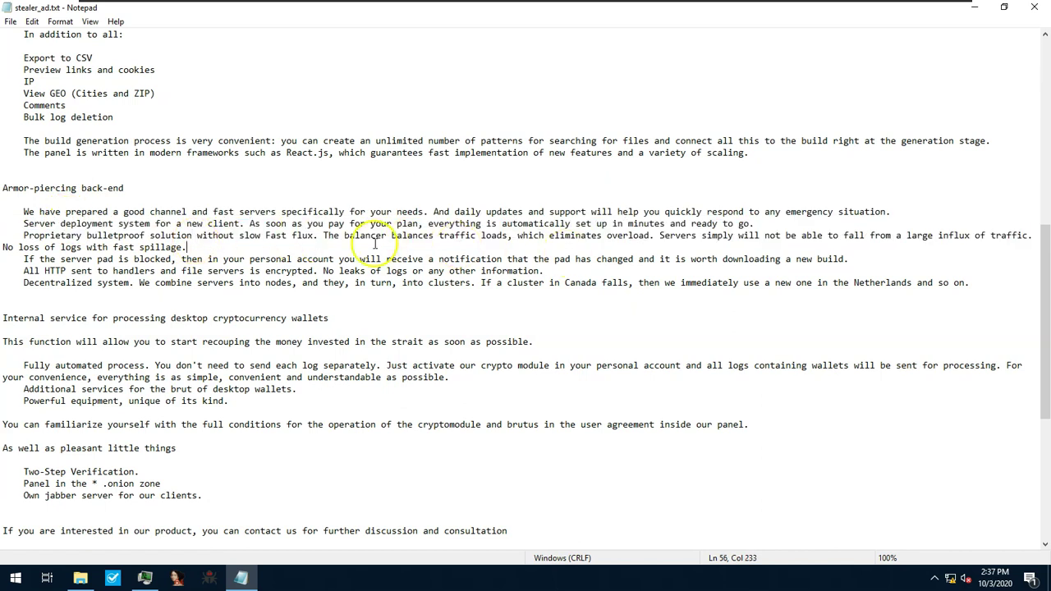
drag(238, 236, 353, 236)
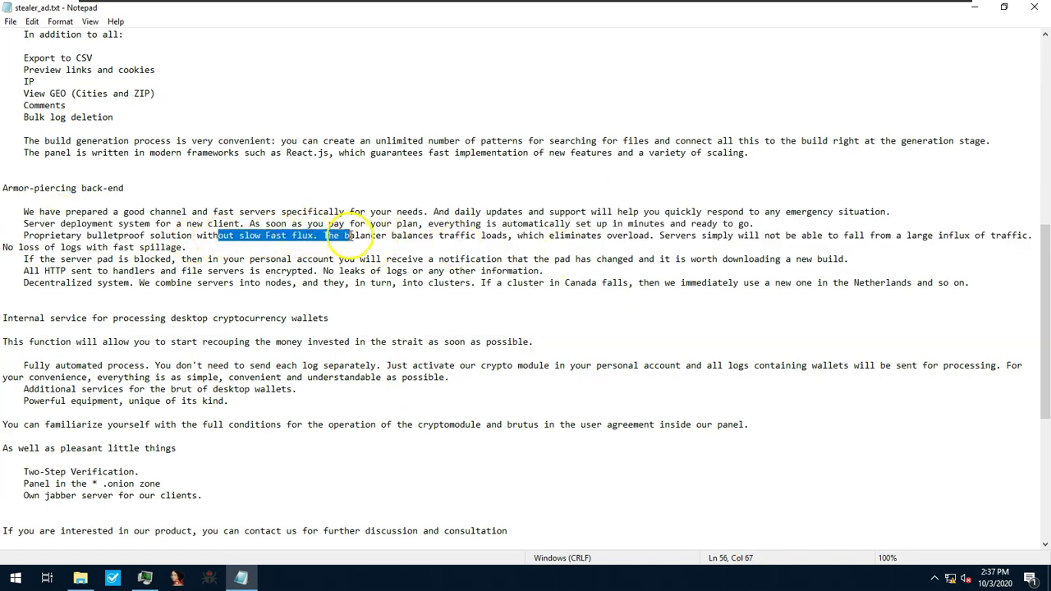
click(524, 236)
drag(661, 235, 956, 236)
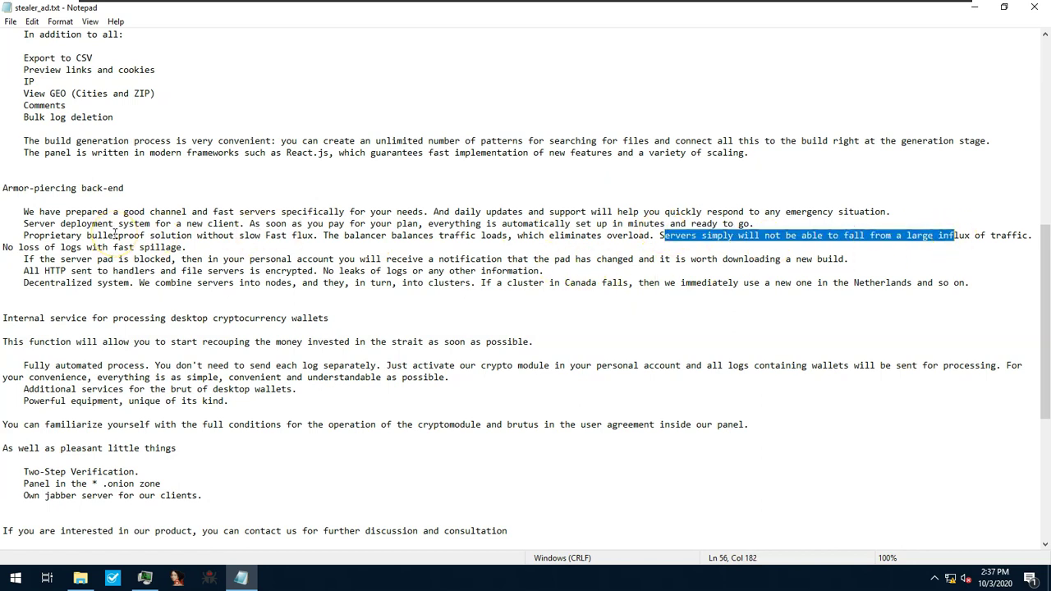
Step: Highlight and examine the Decentralized system line about server nodes and clusters in Canada and the Netherlands
drag(86, 283, 593, 286)
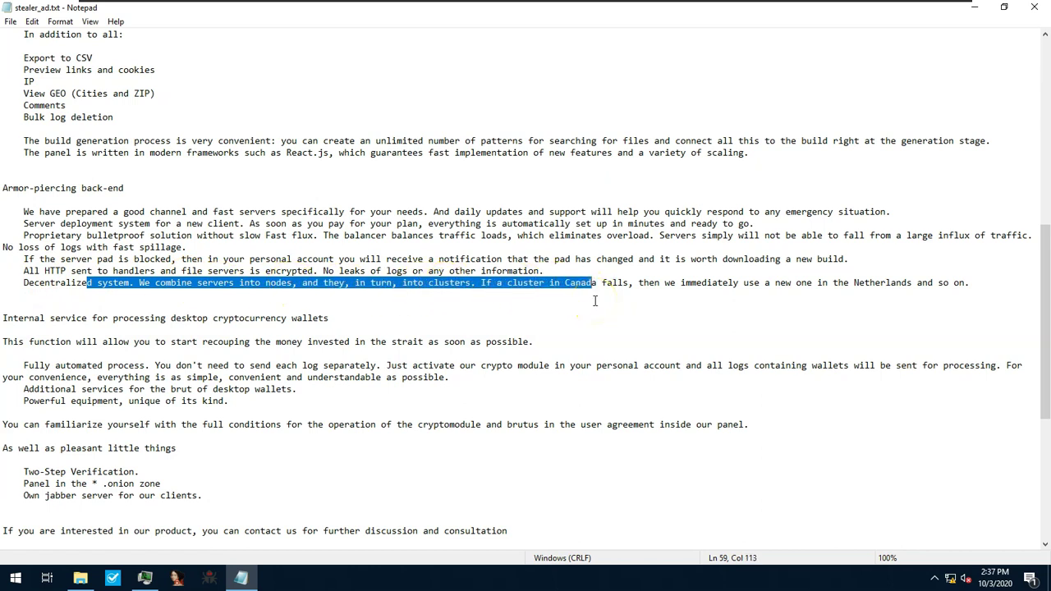
click(374, 201)
scroll(407, 279, down, 2)
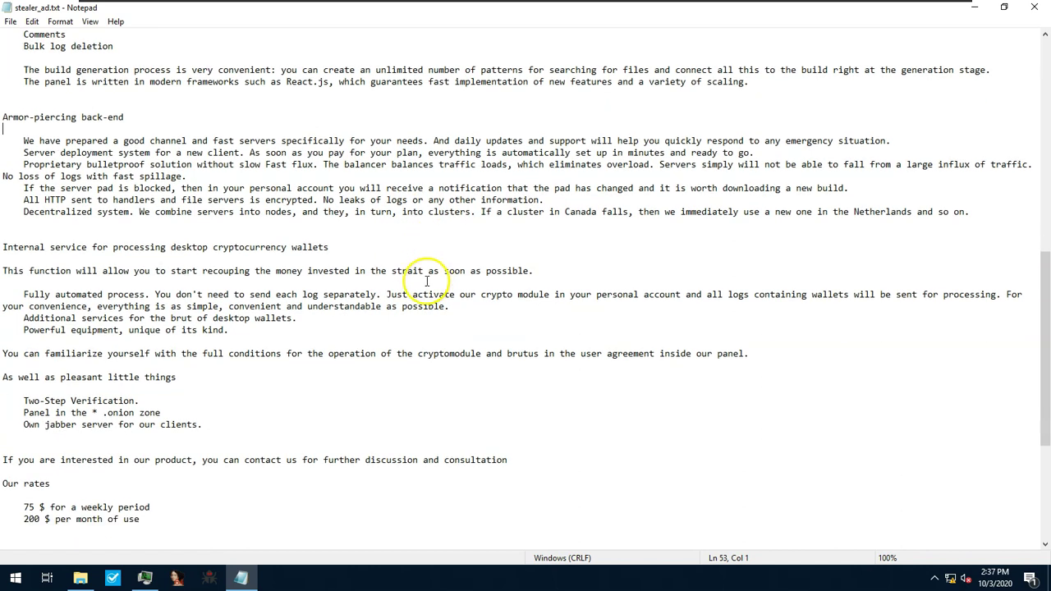
scroll(426, 281, up, 2)
drag(797, 282, 167, 283)
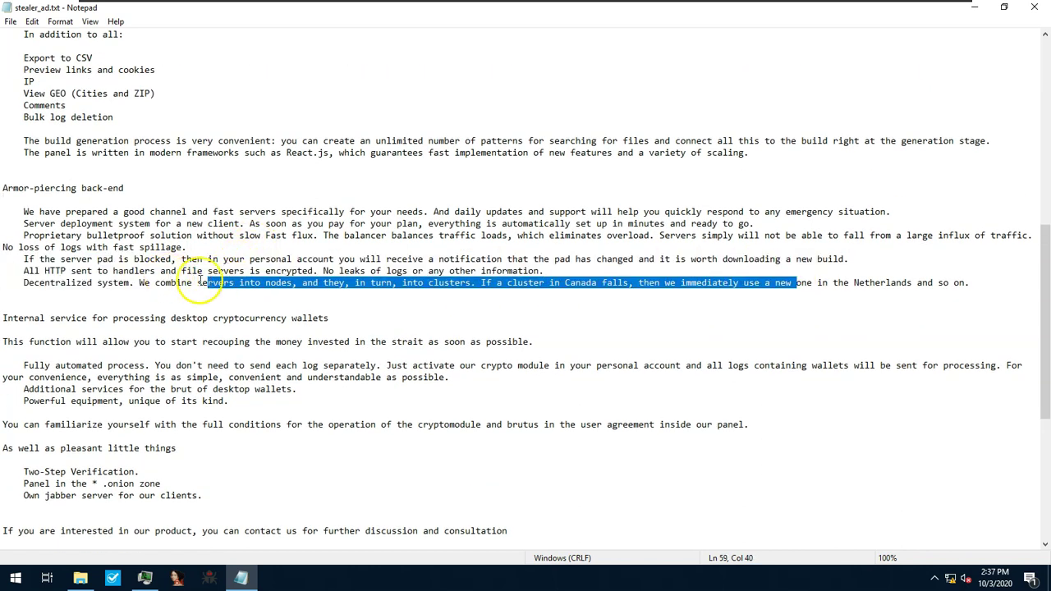
click(328, 284)
drag(24, 283, 973, 283)
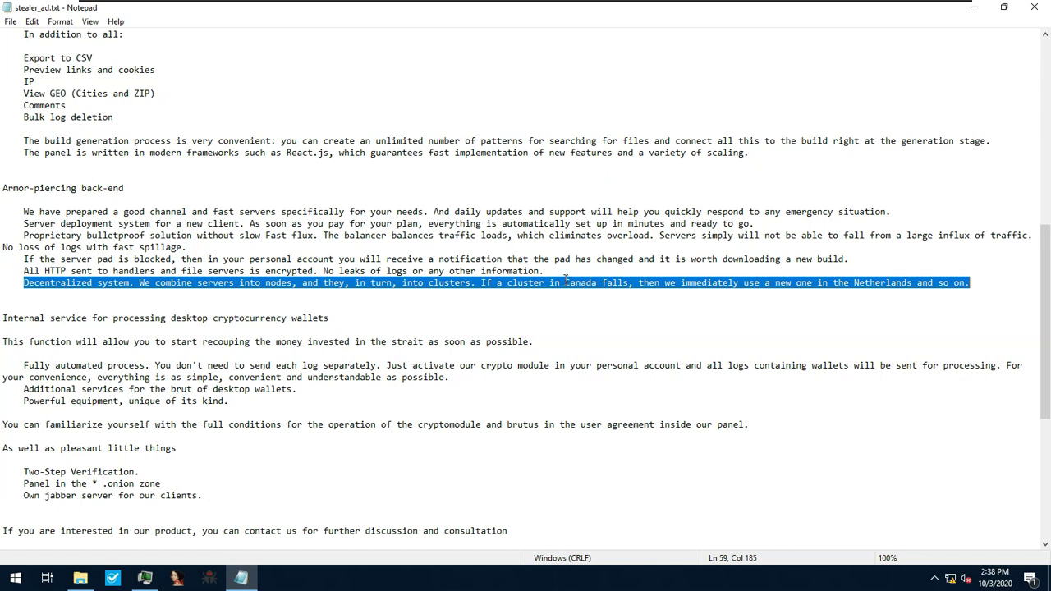
right_click(559, 289)
scroll(468, 261, down, 1)
scroll(468, 261, down, 1)
scroll(460, 275, up, 1)
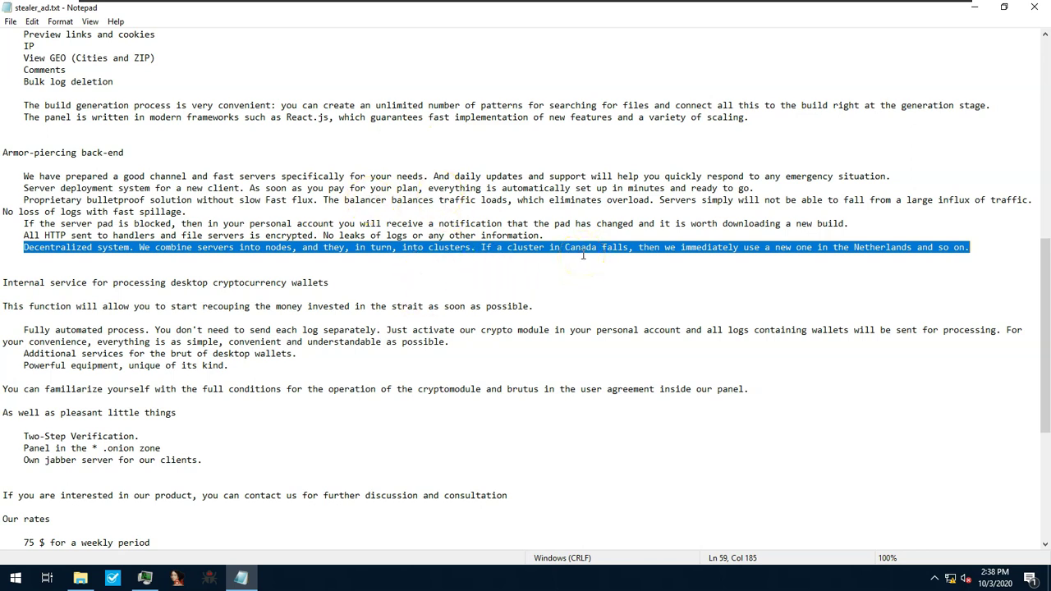
click(615, 258)
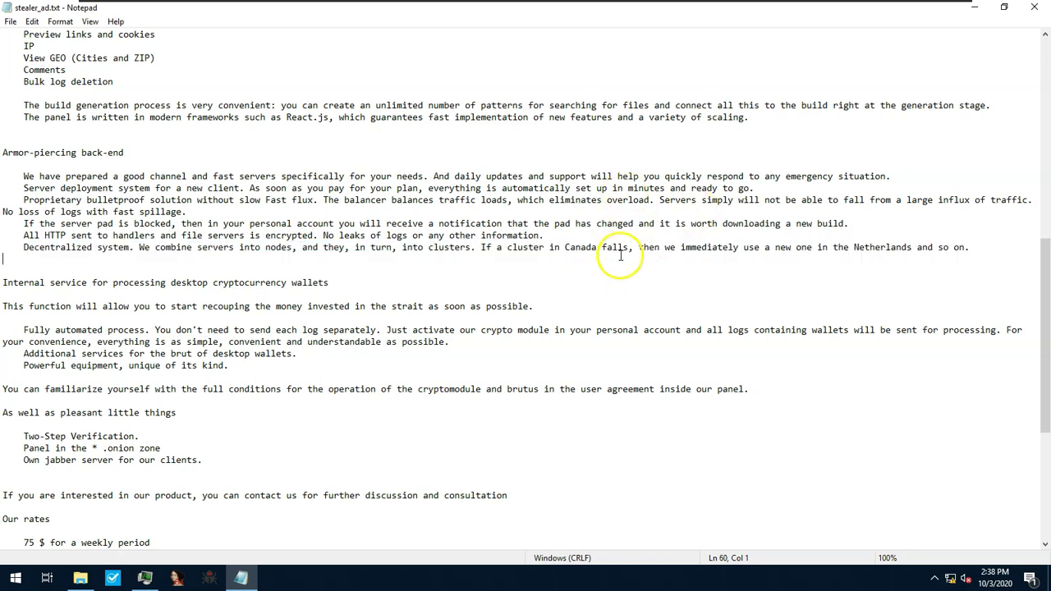
Step: Go to the Our rates section and highlight the weekly and monthly prices
scroll(608, 271, up, 4)
scroll(593, 314, down, 7)
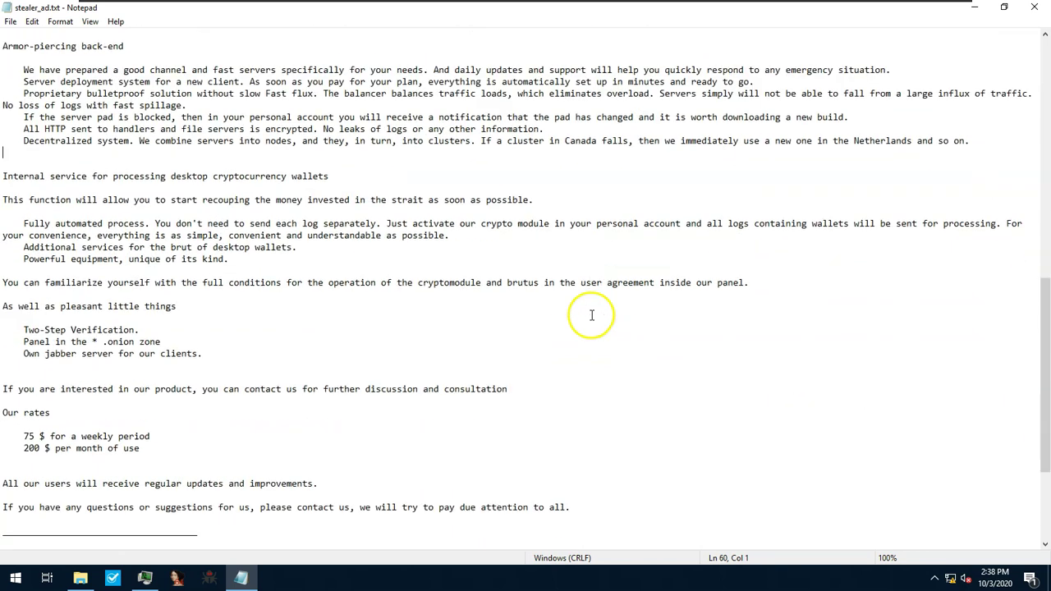
scroll(394, 345, down, 5)
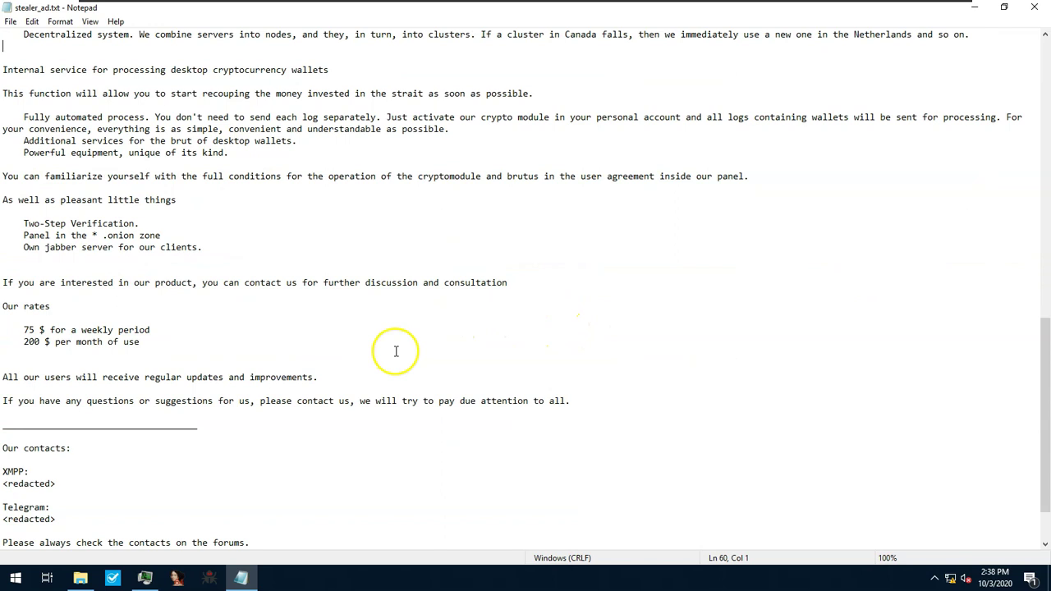
drag(185, 285, 4, 259)
click(49, 273)
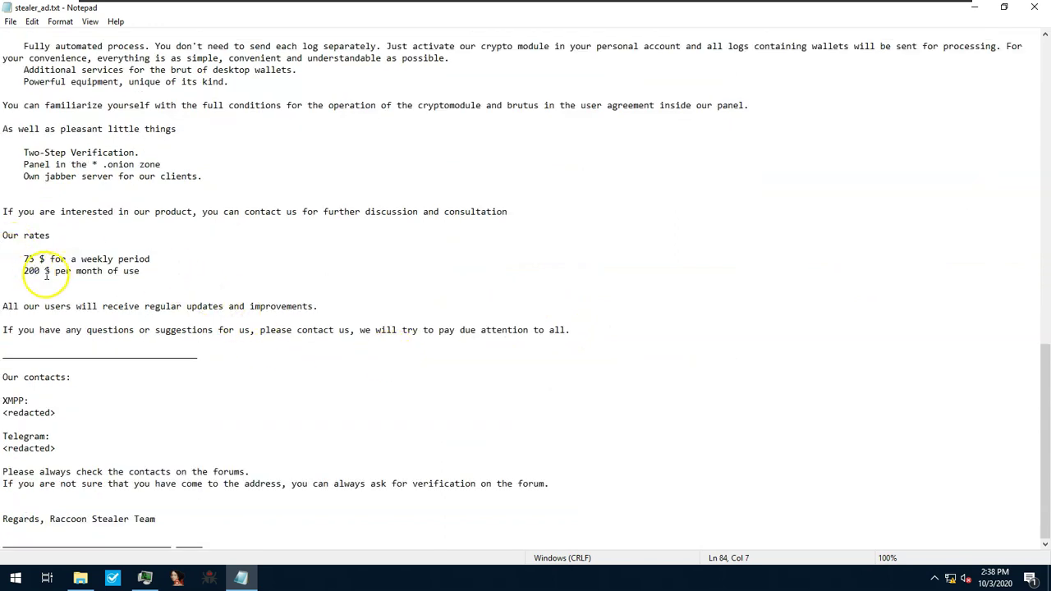
drag(155, 265, 7, 258)
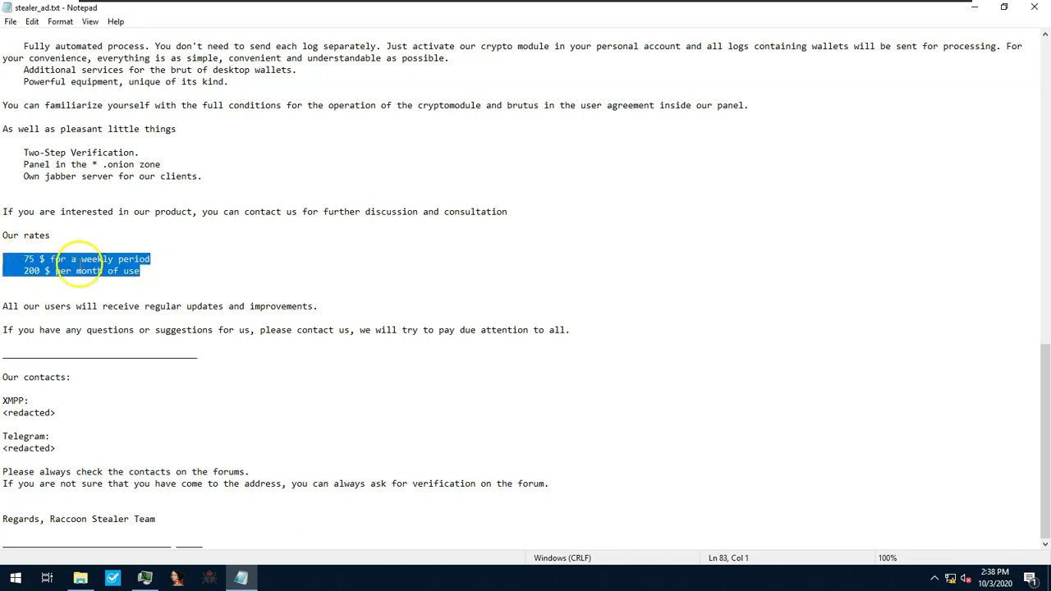
click(60, 260)
drag(155, 271, 4, 260)
click(135, 275)
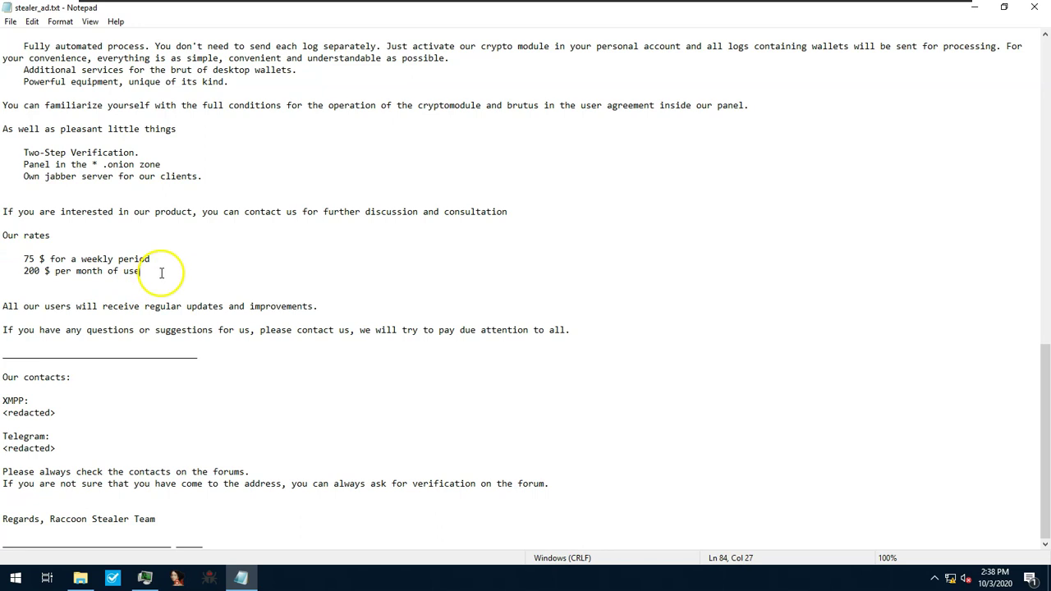
drag(145, 272, 24, 259)
click(246, 297)
drag(291, 268, 5, 259)
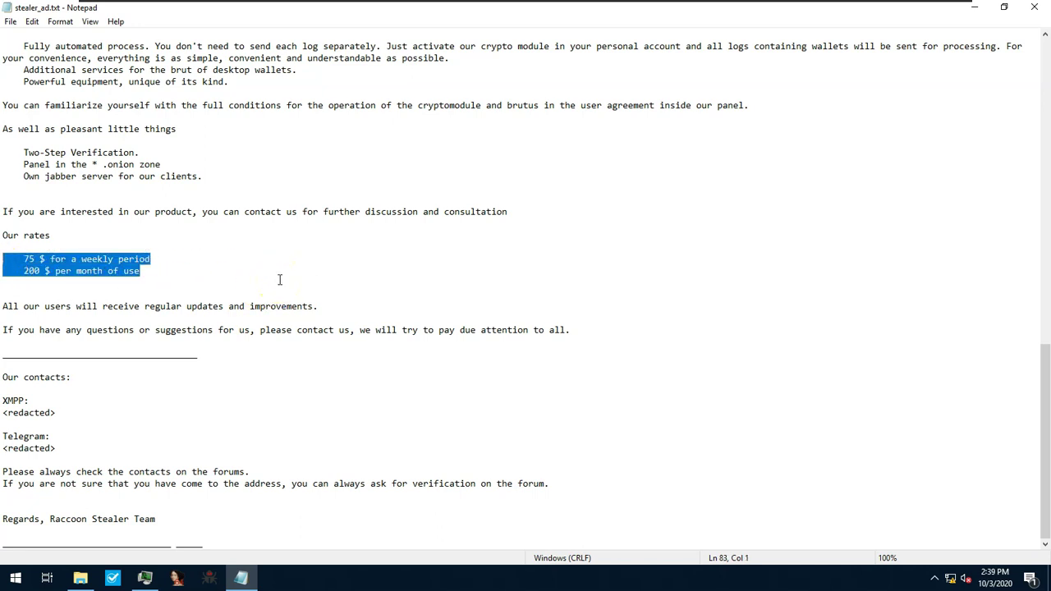
Step: Review the control panel and back-end features again against the rates, ending at the contacts section
scroll(280, 280, up, 15)
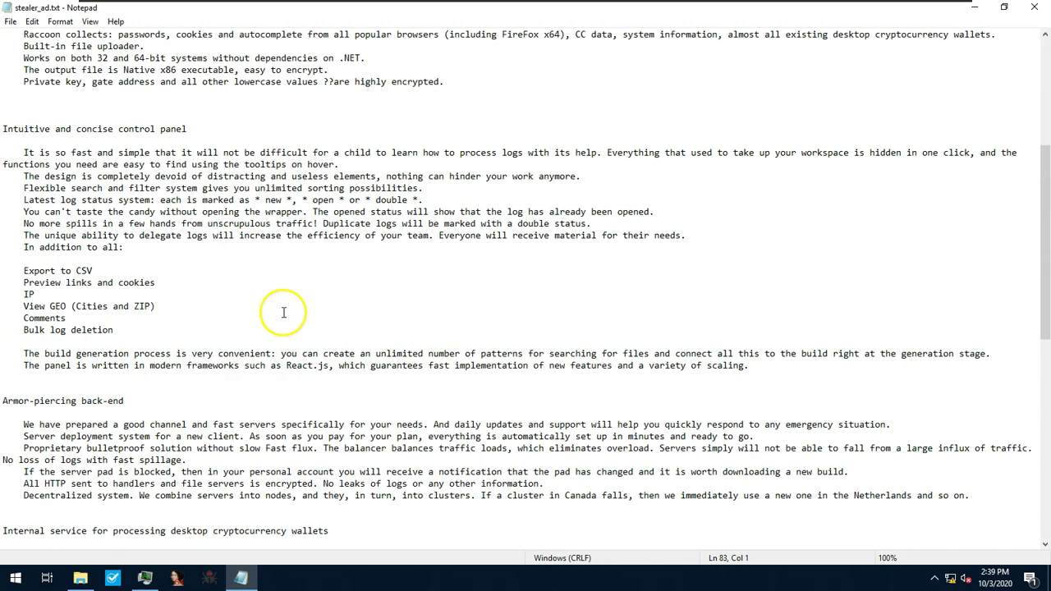
scroll(283, 312, down, 15)
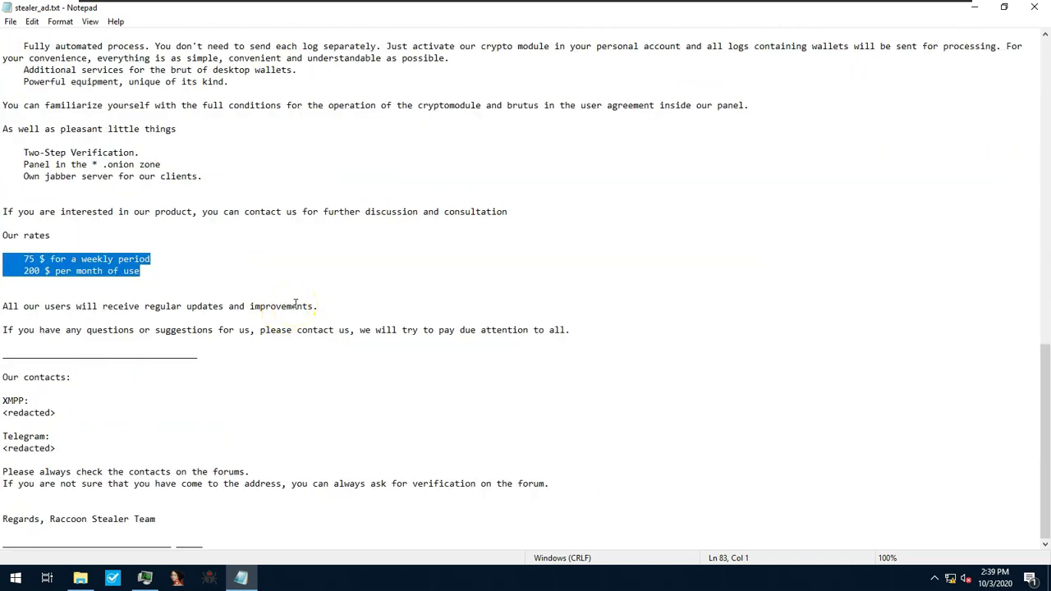
click(219, 269)
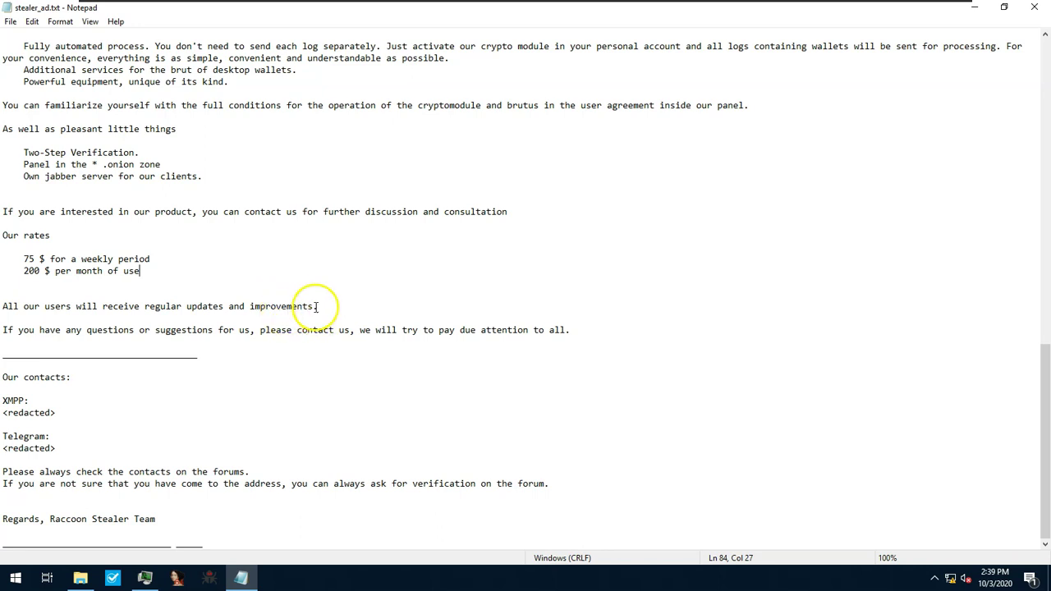
scroll(316, 310, up, 14)
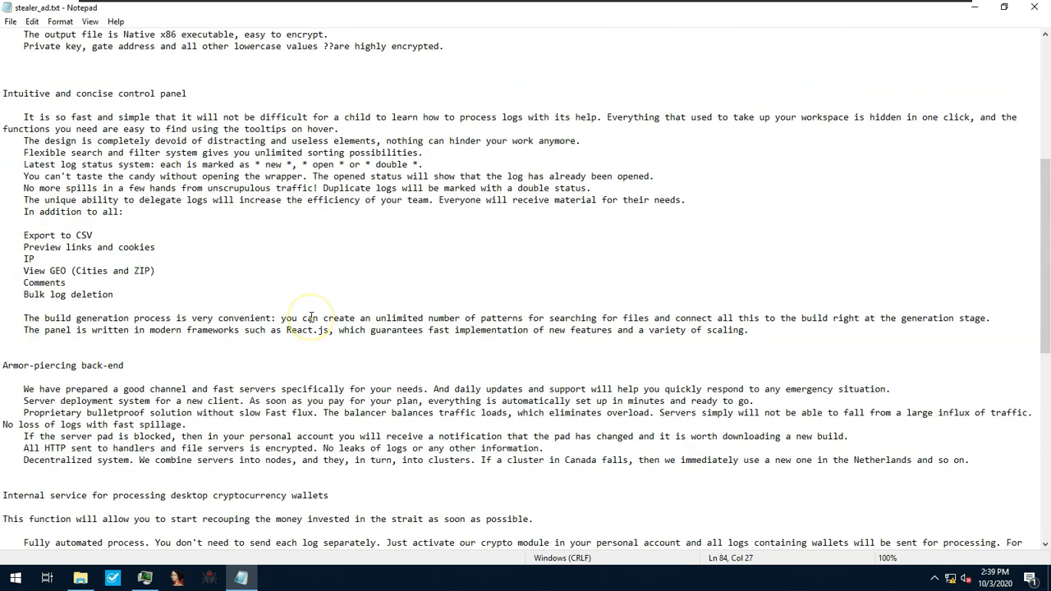
scroll(311, 318, up, 2)
scroll(299, 341, down, 15)
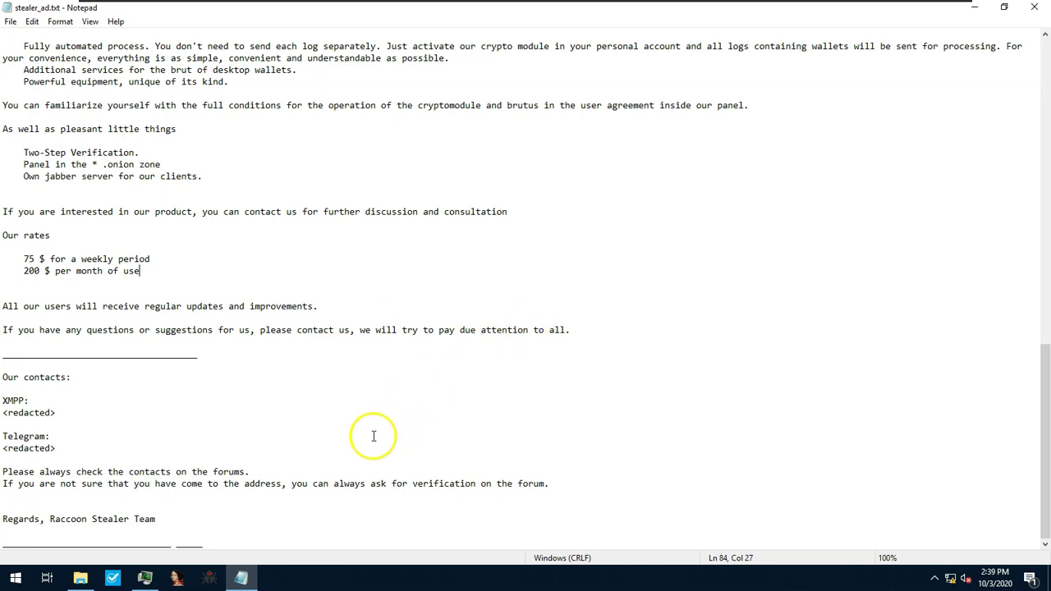
Step: Highlight the redacted XMPP and Telegram contacts, then return to the beginning of the advertisement
drag(64, 454, 1, 412)
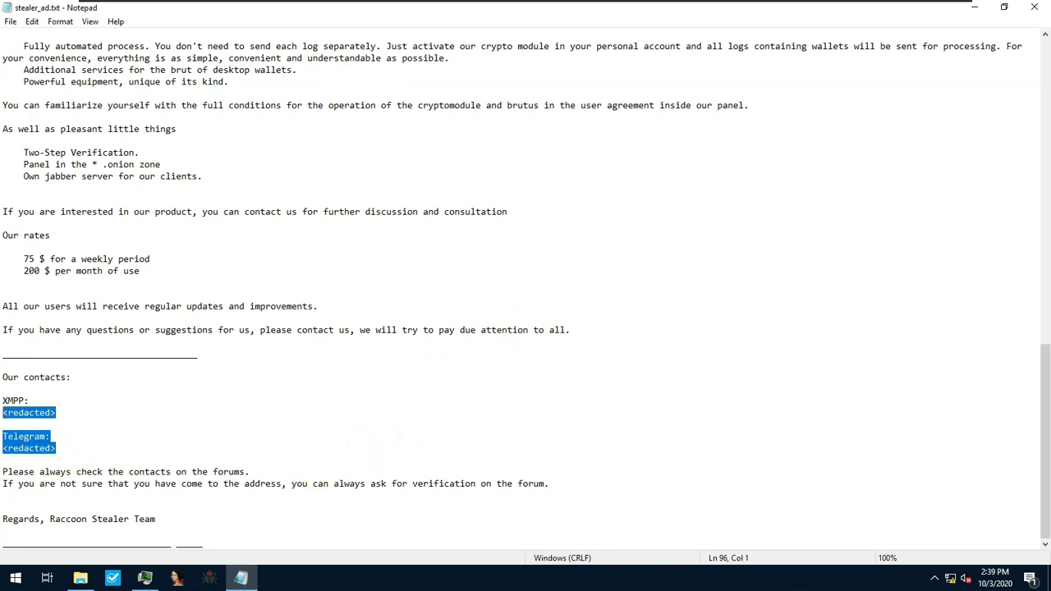
key(Left)
scroll(305, 418, up, 20)
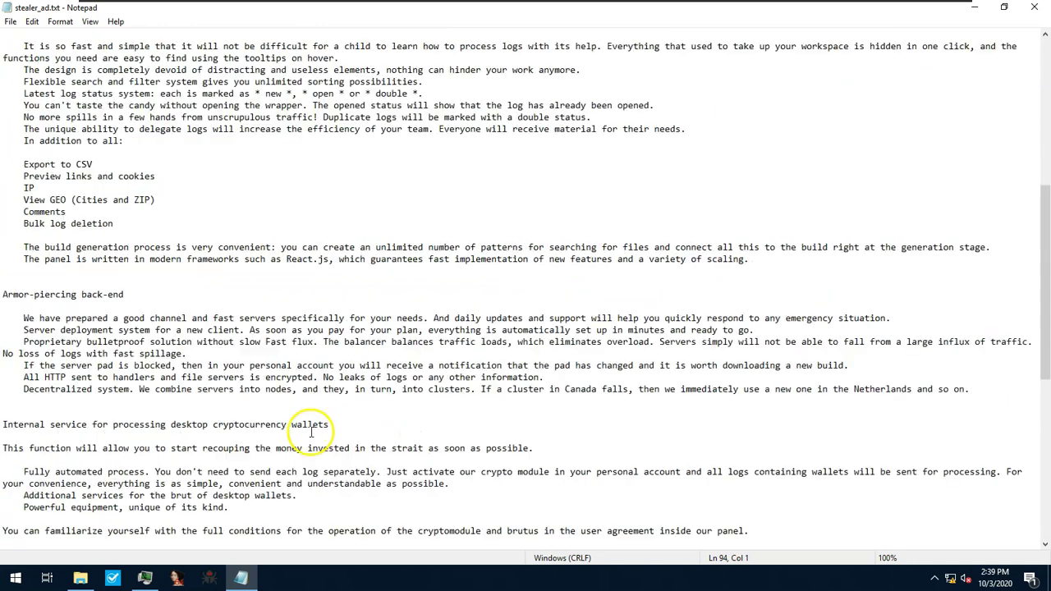
scroll(308, 435, up, 9)
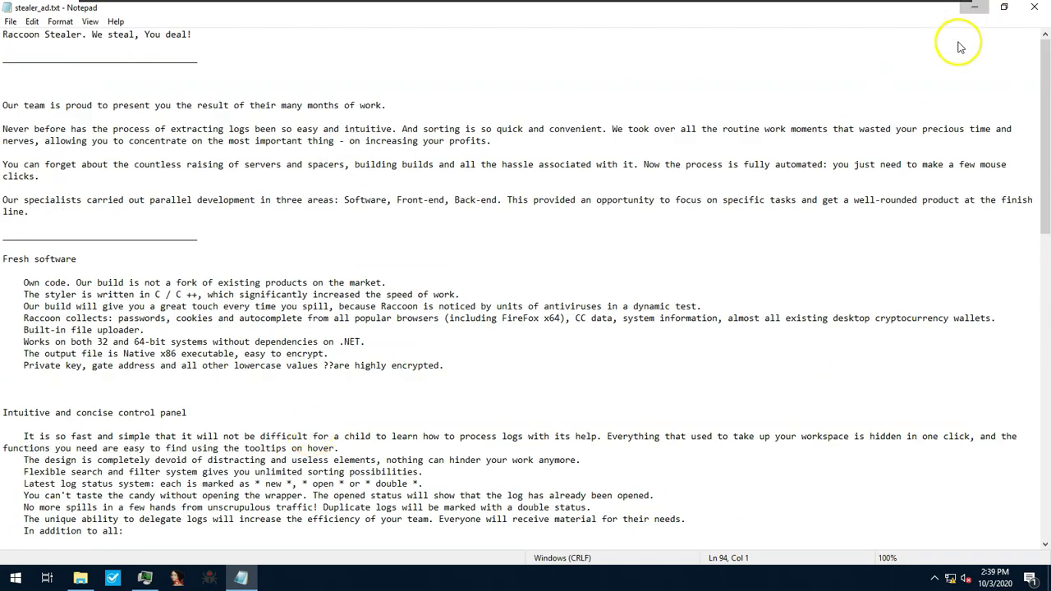
Step: Minimize the advertisement and open 1.png from the images folder inside fromForum
click(974, 8)
double_click(216, 129)
double_click(236, 146)
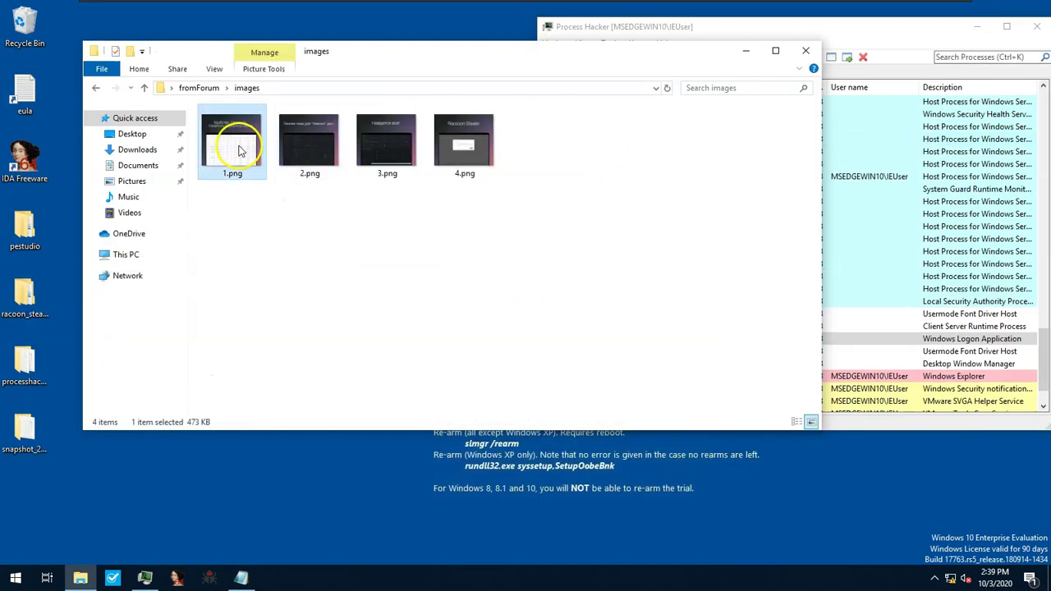
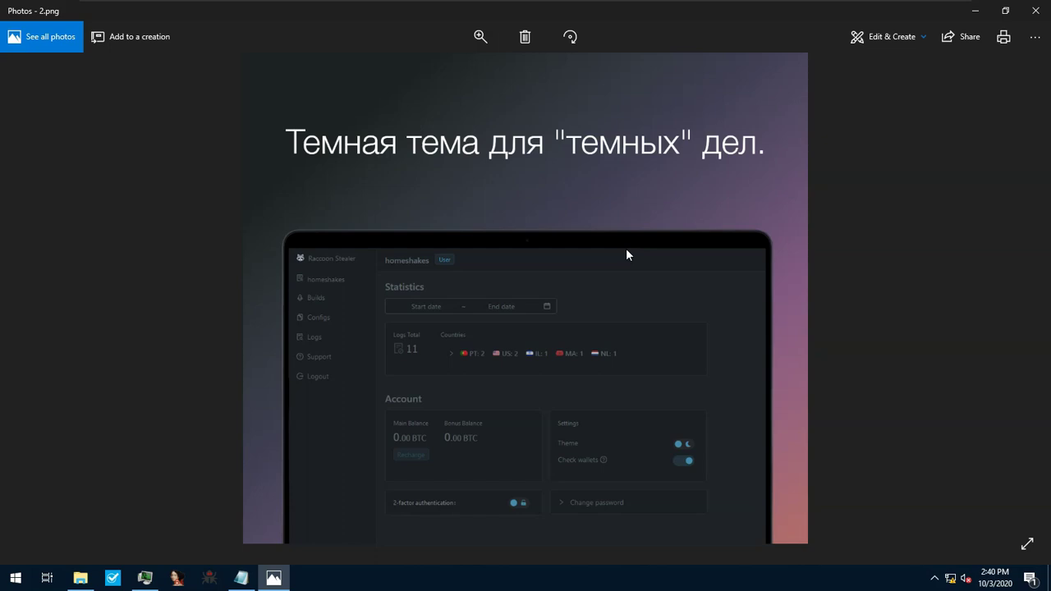
Step: Browse the control panel screenshots through 3.png and 4.png, back around to 1.png, and stop at 2.png
key(Right)
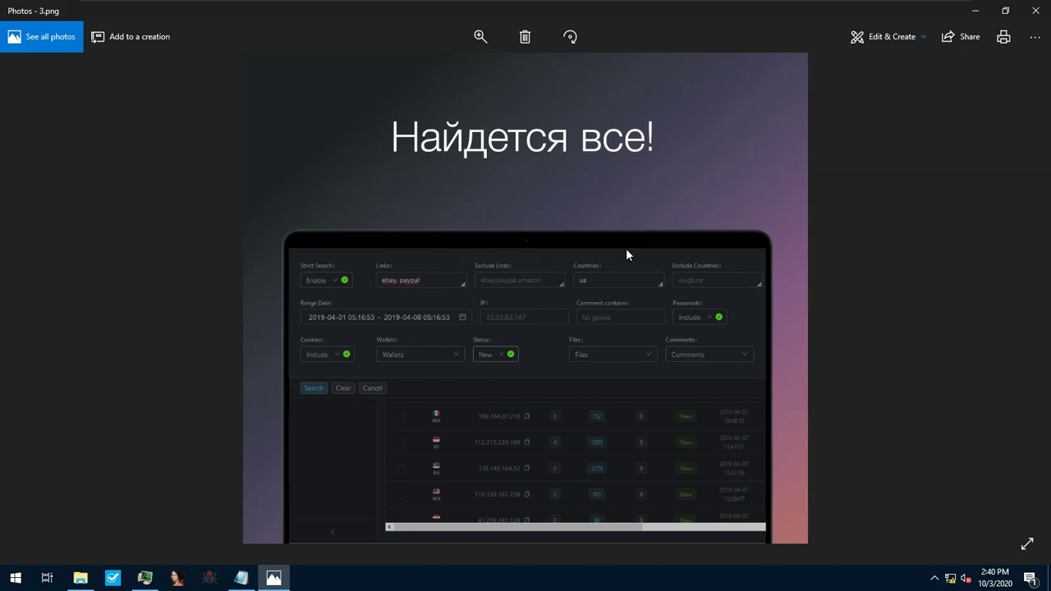
key(Right)
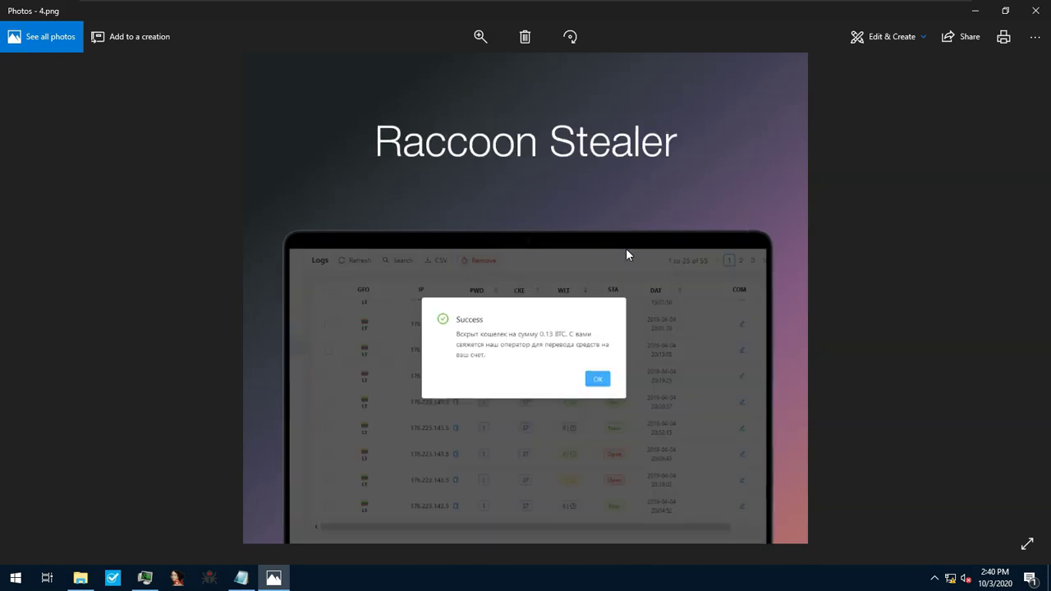
key(Right)
key(Right)
key(Right)
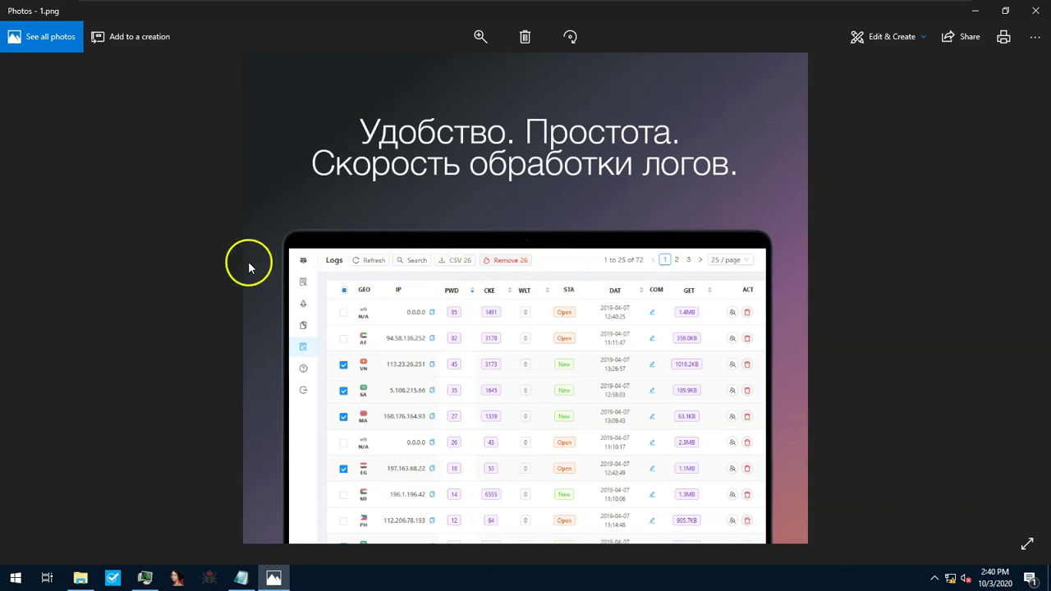
key(Right)
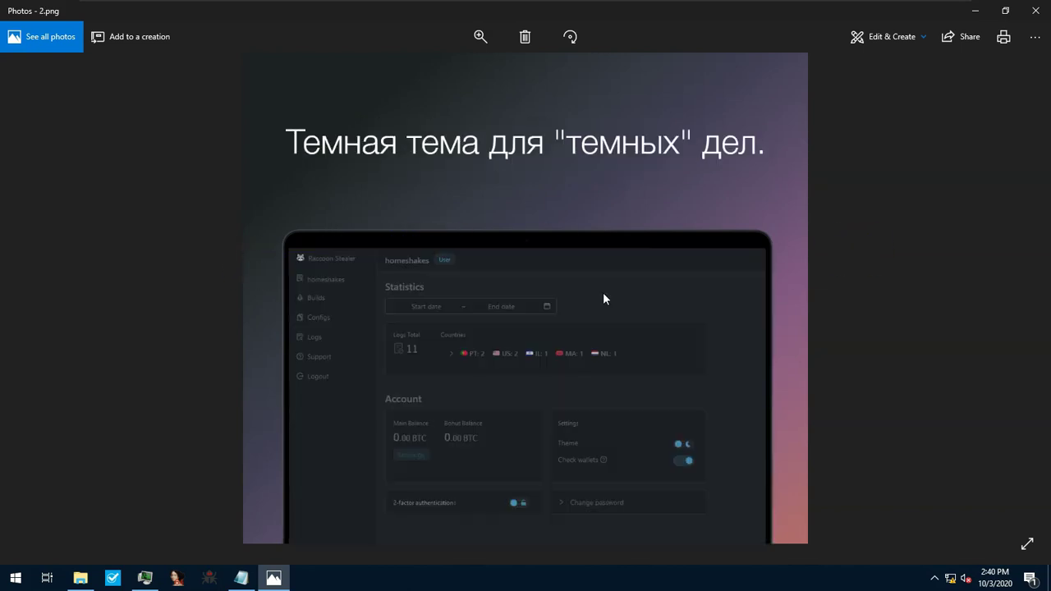
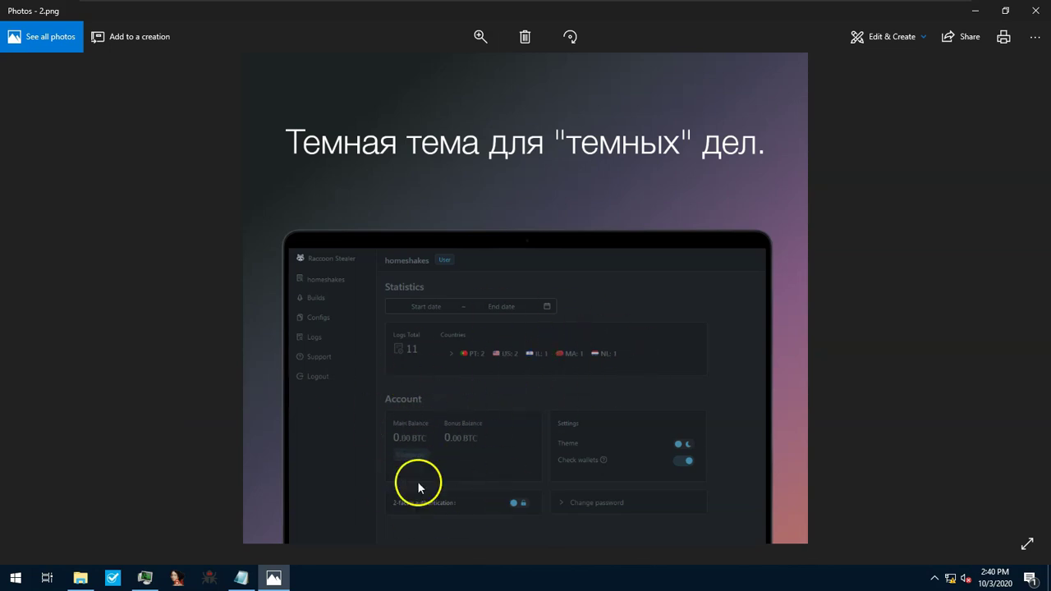
Step: View the control panel screenshots 3.png and 4.png, then close the image viewer and minimize the images folder
key(Right)
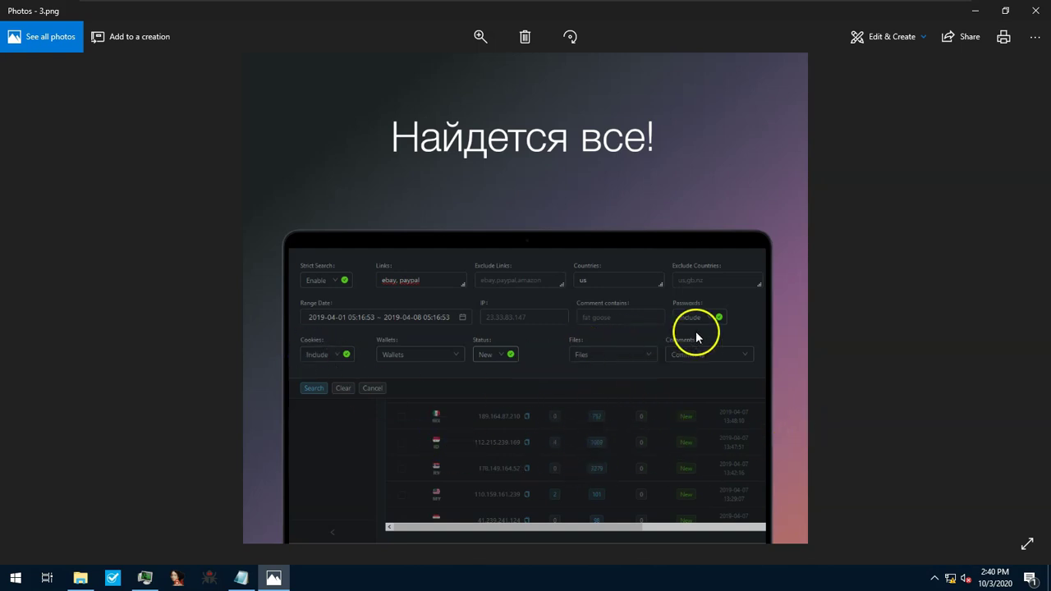
key(Right)
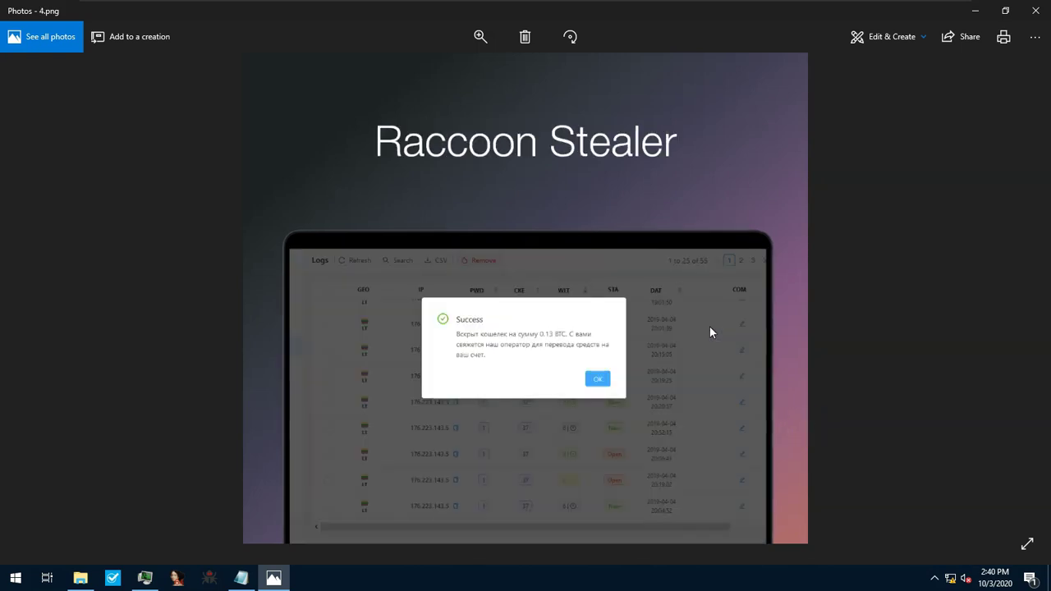
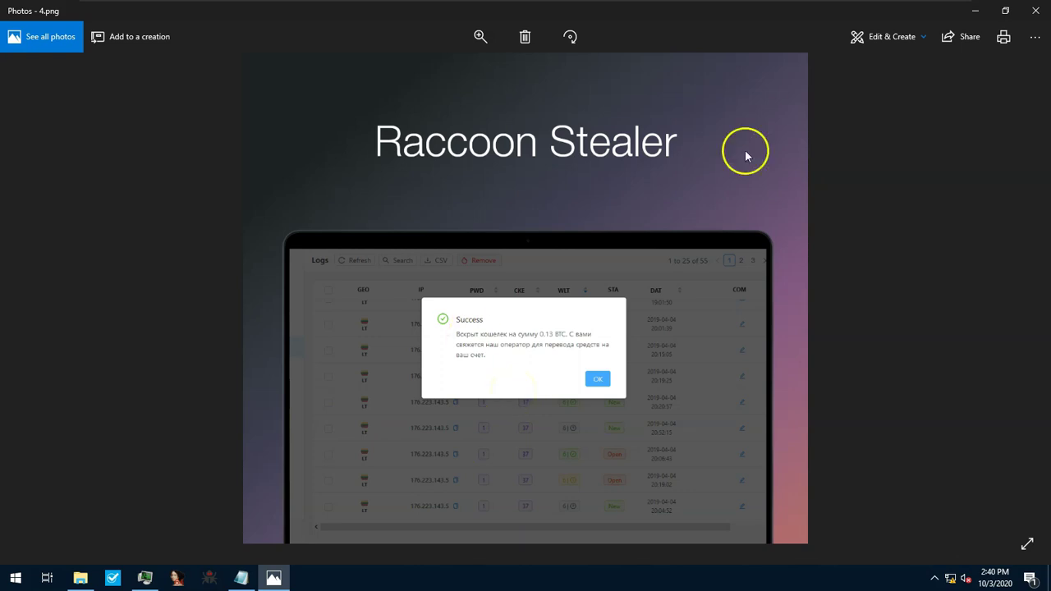
click(1036, 11)
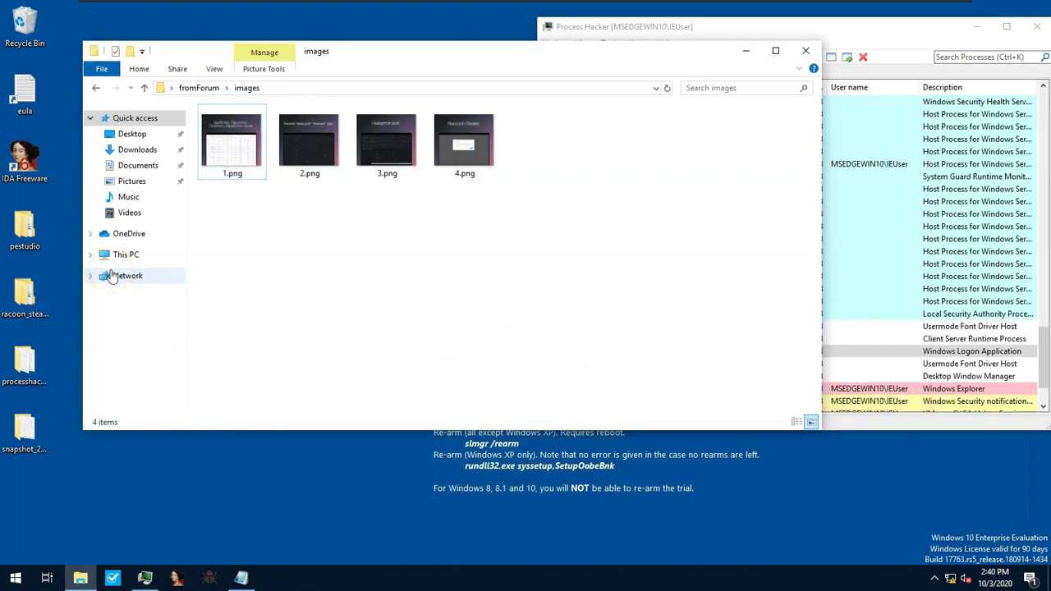
click(744, 51)
drag(644, 28, 612, 14)
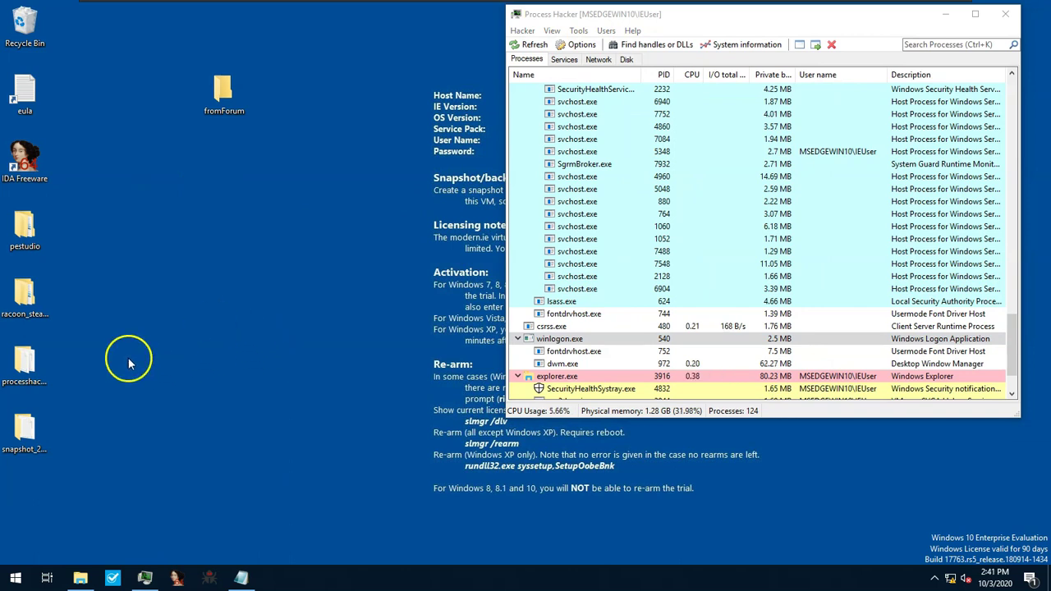
Step: Open the sample folder inside racoon_stealer and rename the malware sample to bin.exe
double_click(23, 297)
double_click(298, 145)
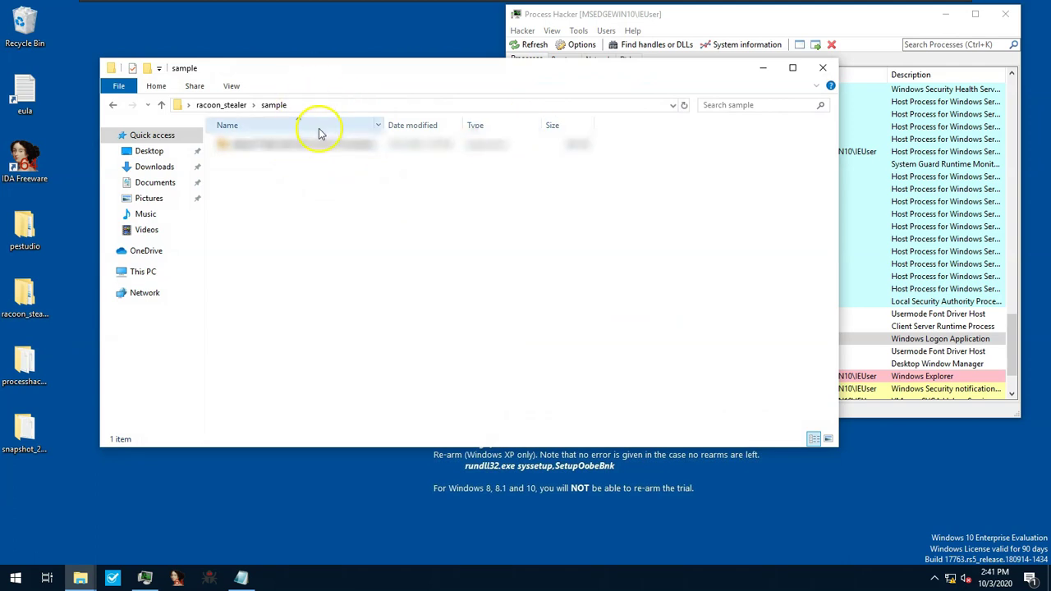
right_click(357, 144)
click(392, 429)
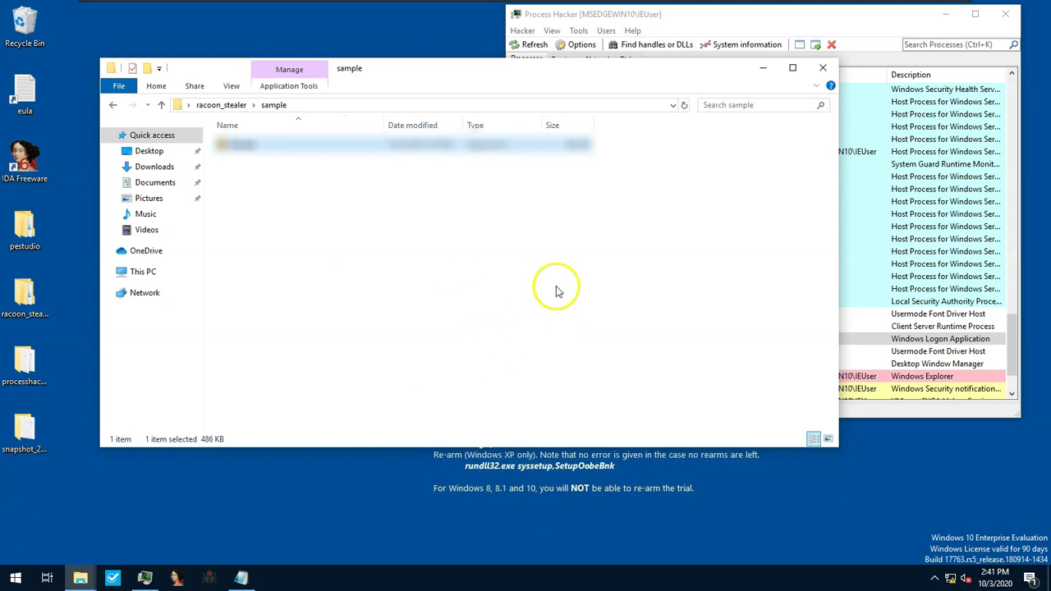
click(509, 286)
drag(222, 58, 348, 66)
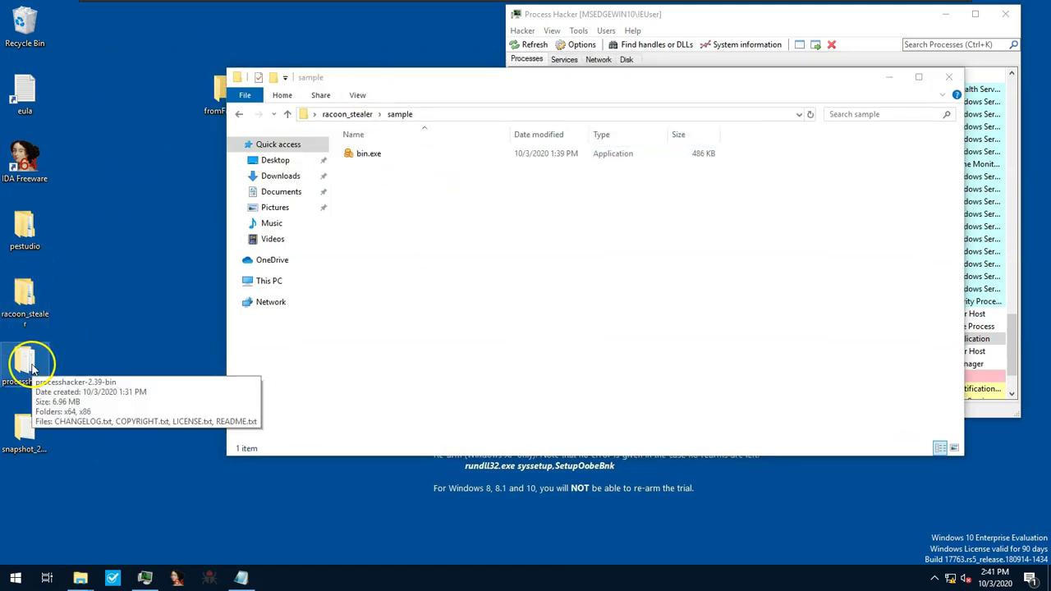
Step: Bring Process Hacker to the front and close the advertisement in Notepad
click(657, 18)
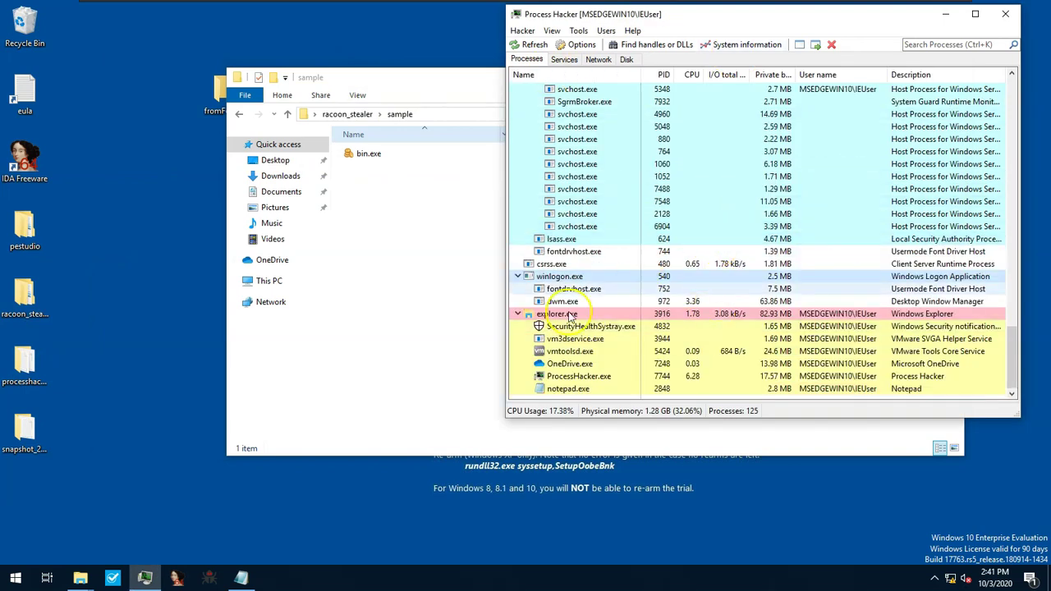
click(245, 575)
click(1033, 6)
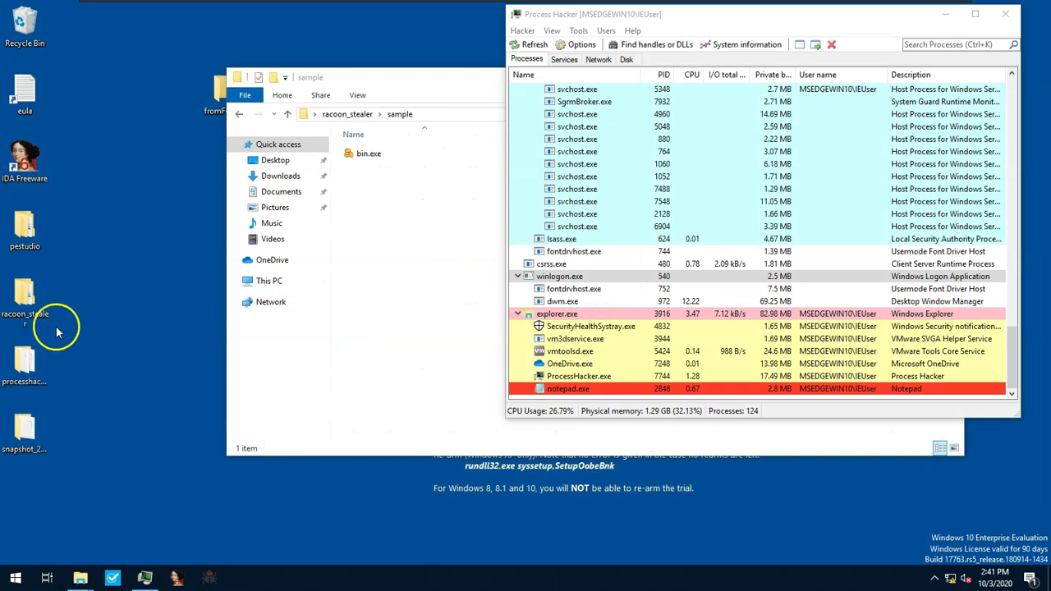
Step: Launch pestudio from the nested pestudio folder on the desktop and load bin.exe into it for analysis
double_click(39, 220)
drag(387, 98, 694, 164)
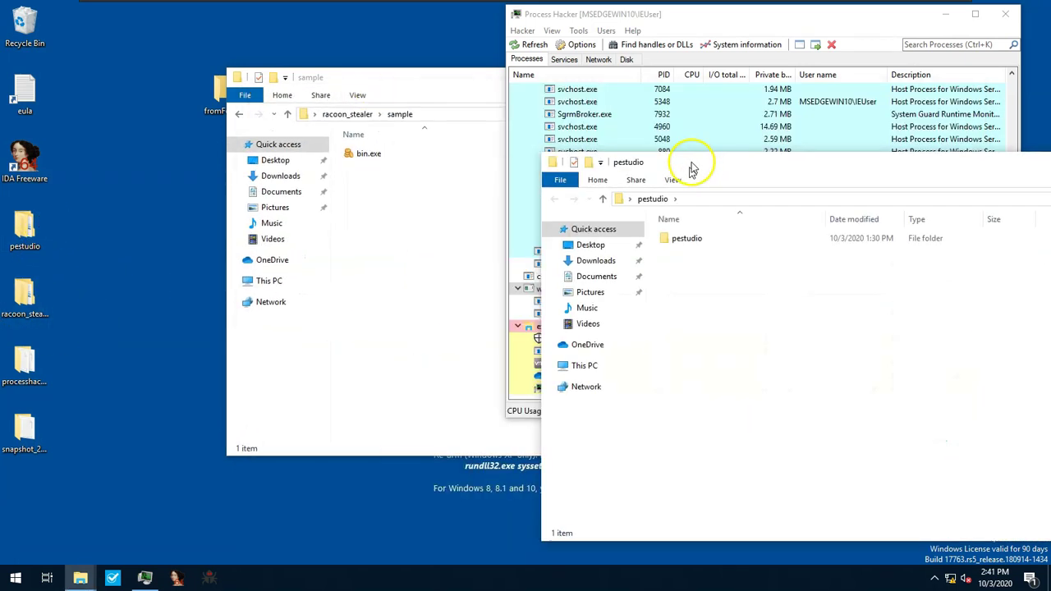
double_click(667, 234)
double_click(697, 288)
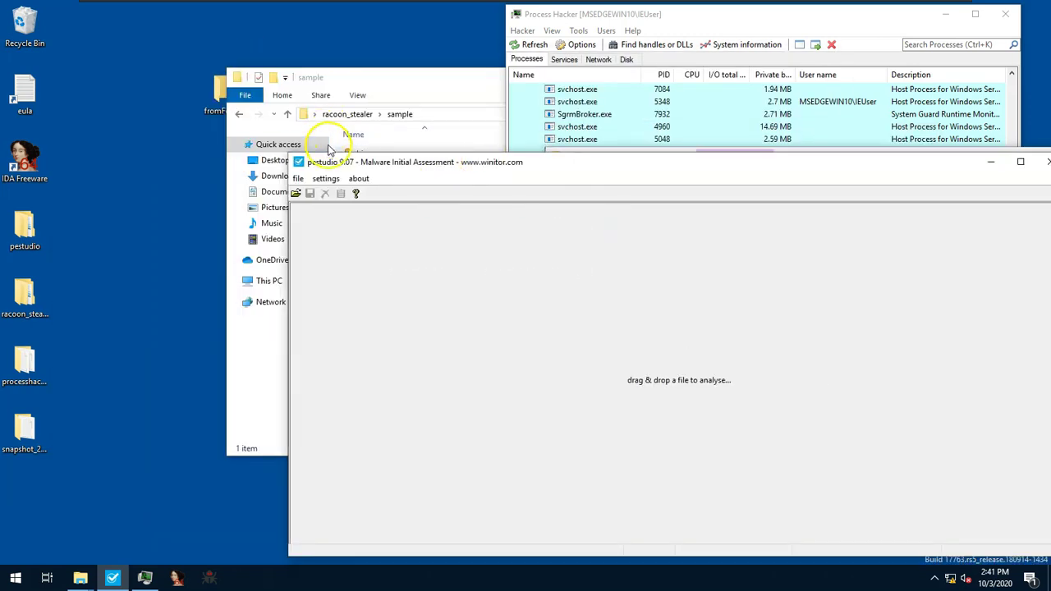
drag(347, 155, 395, 286)
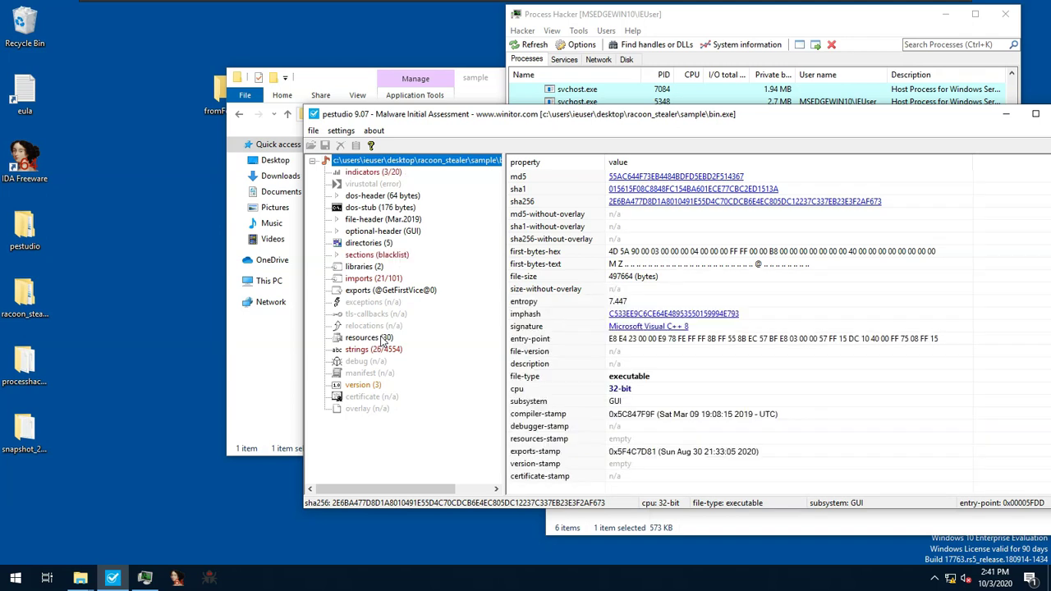
Step: Show the extracted strings of bin.exe and maximize the pestudio window
click(374, 349)
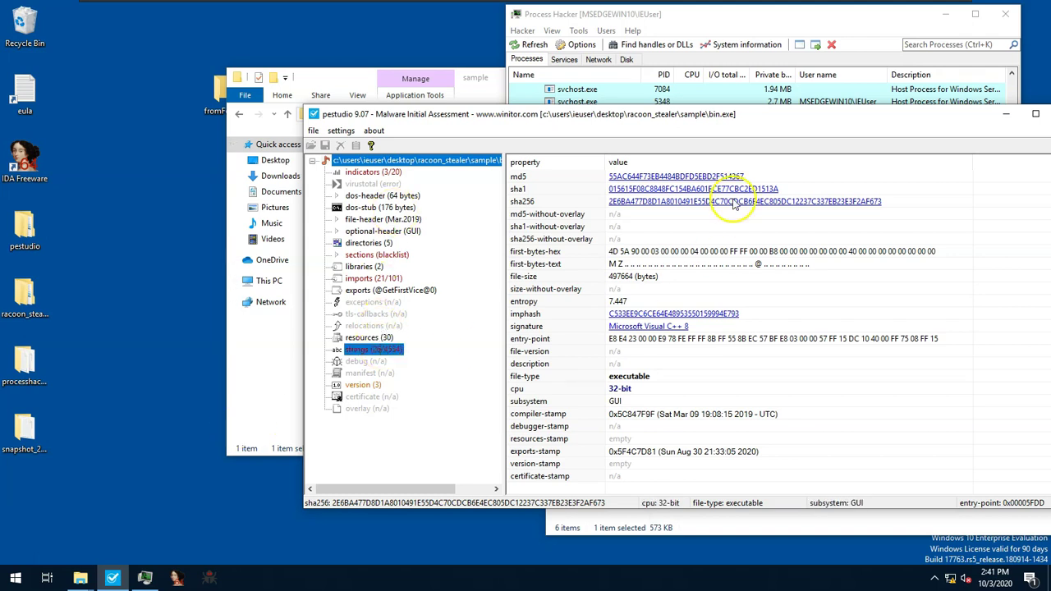
drag(704, 131, 555, 64)
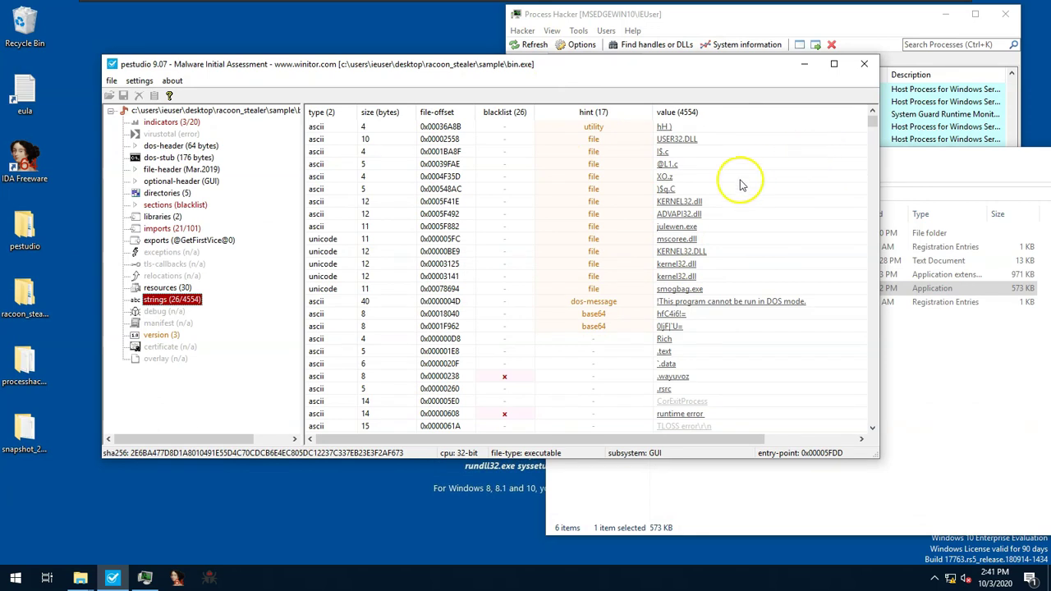
click(671, 54)
double_click(446, 66)
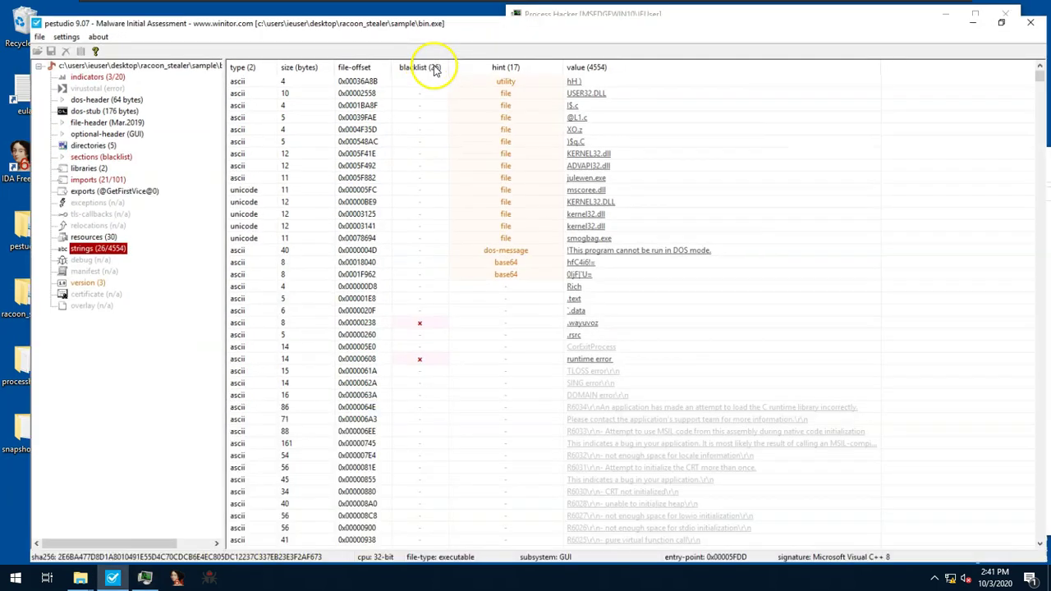
Step: Examine the strings of bin.exe from the first entry through to the long Unicode strings at the end
click(698, 105)
key(Home)
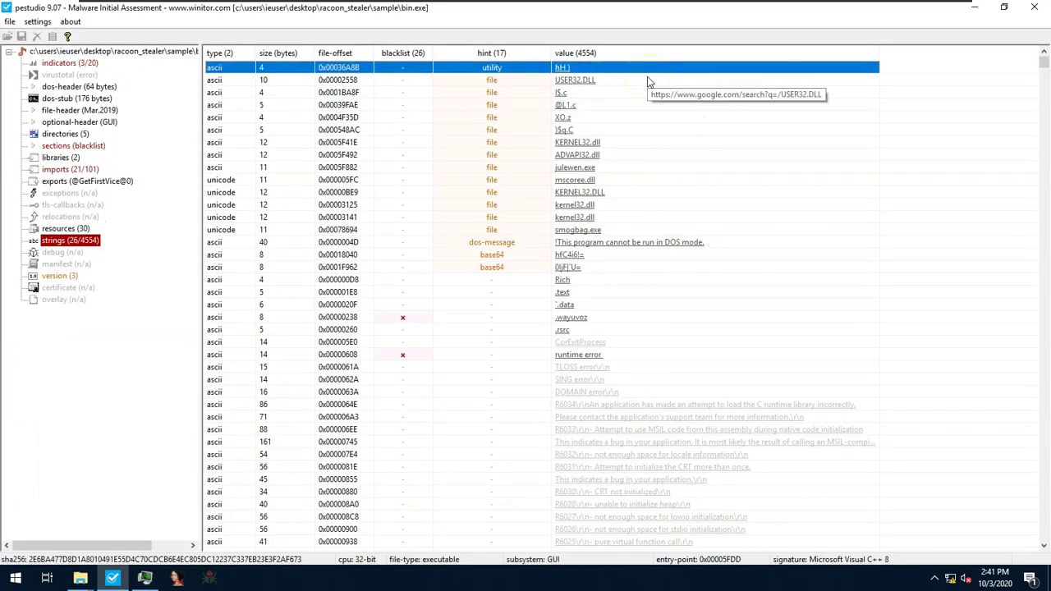
key(Page_Down)
key(Page_Down)
key(Page_Down)
key(Page_Down)
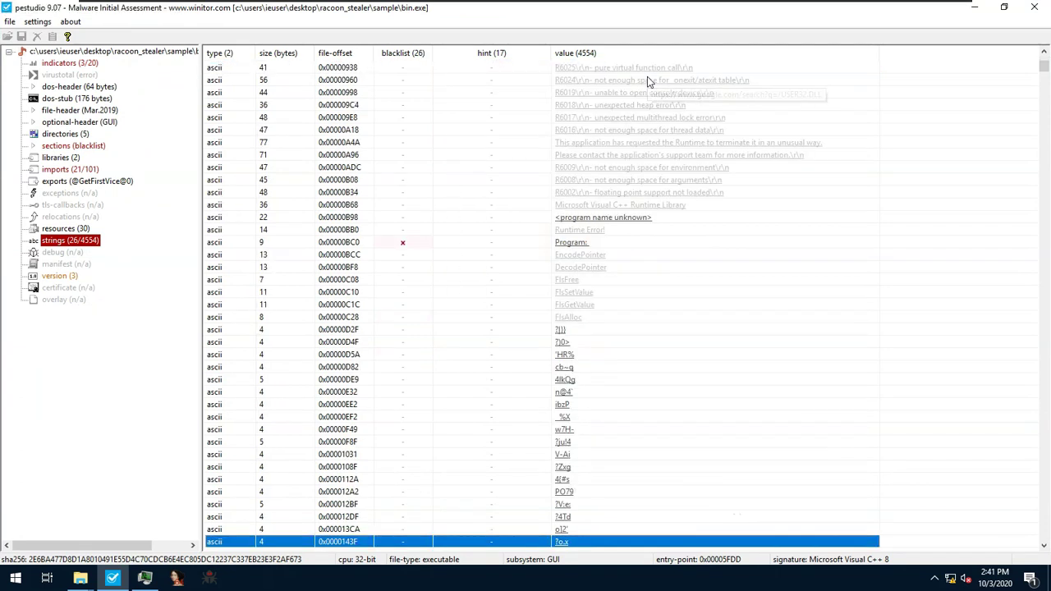
key(Page_Down)
key(Page_Down)
key(Page_Down)
key(Page_Down)
key(Page_Down)
key(Page_Down)
key(Page_Down)
key(Page_Down)
key(Page_Down)
key(Page_Down)
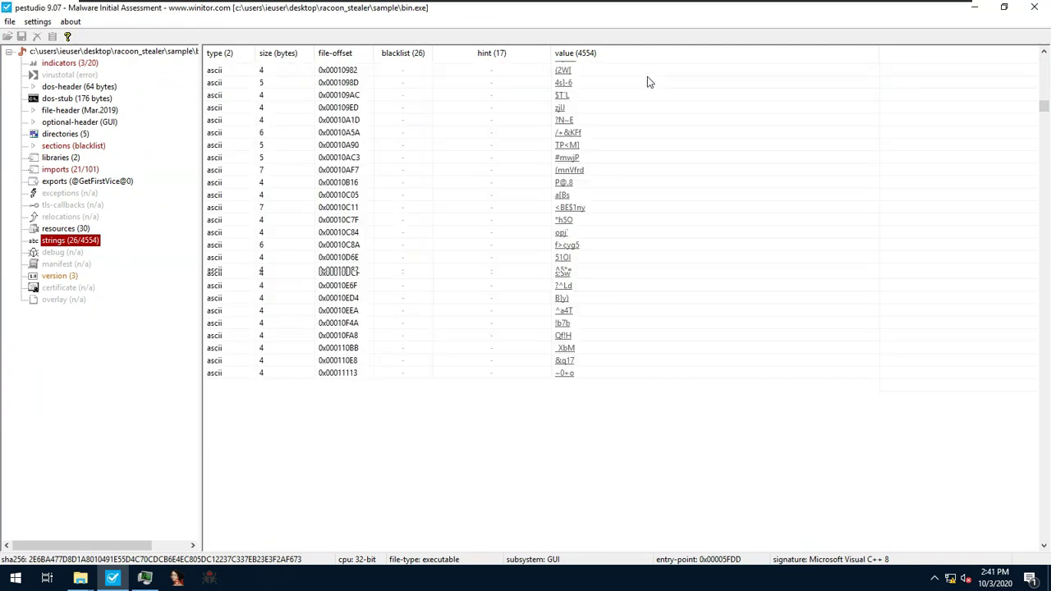
key(Page_Down)
key(Page_Down)
key(Page_Down)
key(Page_Down)
key(Page_Down)
key(Page_Down)
key(Page_Down)
key(Page_Down)
key(Page_Down)
key(Page_Down)
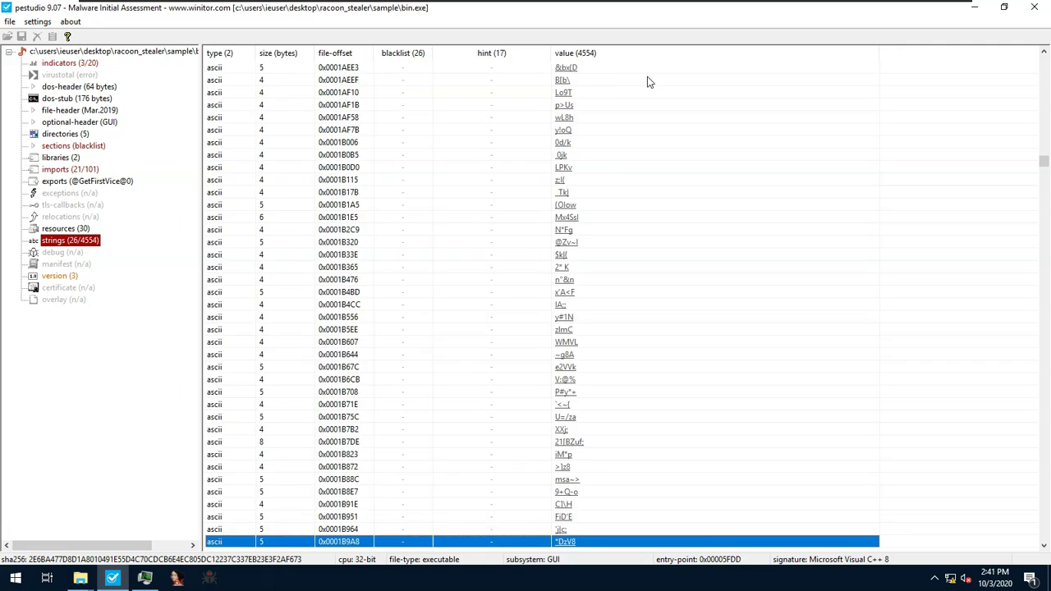
key(Page_Down)
key(Page_Down)
key(Page_Down)
key(Page_Down)
key(Page_Down)
key(Page_Down)
key(Page_Down)
key(Page_Down)
key(Page_Down)
key(Page_Down)
key(Page_Down)
key(Page_Down)
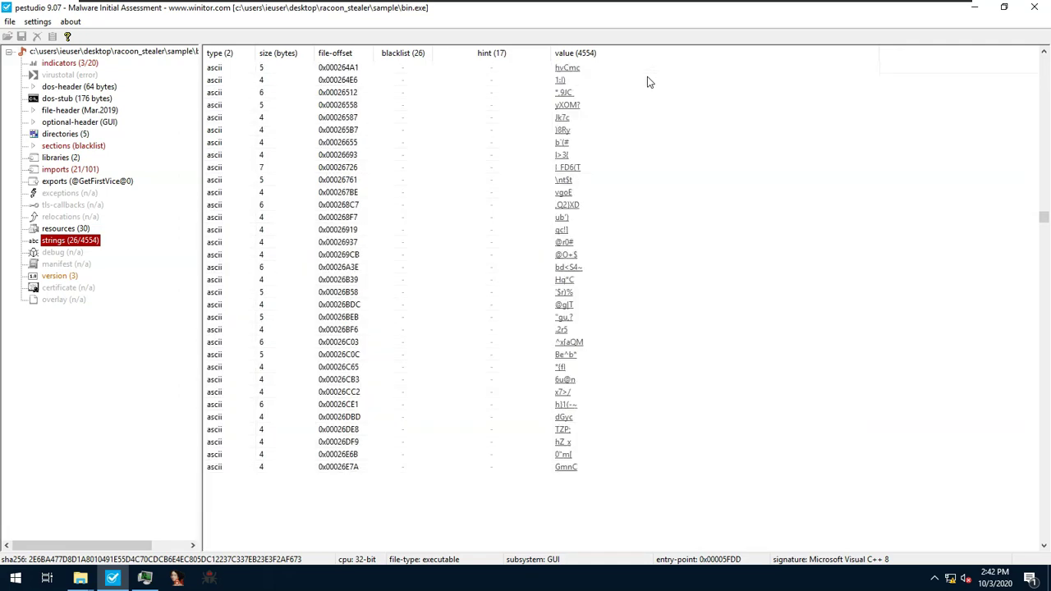
key(Page_Down)
key(Page_Down)
key(Page_Down)
key(Page_Down)
key(Page_Down)
key(Page_Down)
key(Page_Down)
key(Page_Down)
key(Page_Down)
key(Page_Down)
key(Page_Down)
key(Page_Down)
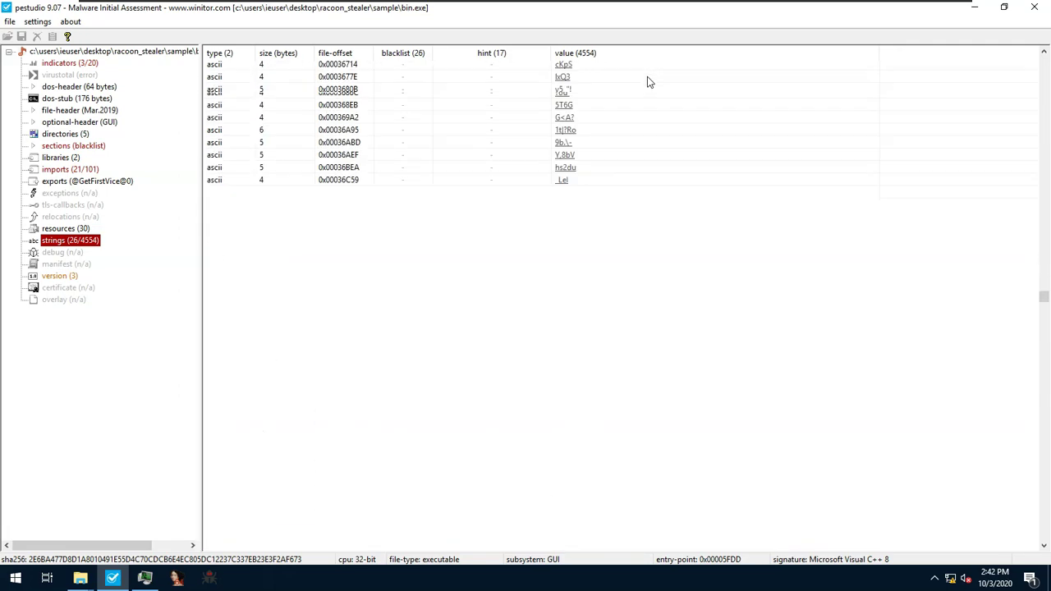
key(Page_Down)
key(Page_Down)
key(Page_Down)
key(Page_Down)
key(Page_Down)
key(Page_Down)
key(Page_Down)
key(Page_Down)
key(Page_Down)
key(Page_Down)
key(Page_Down)
key(Page_Down)
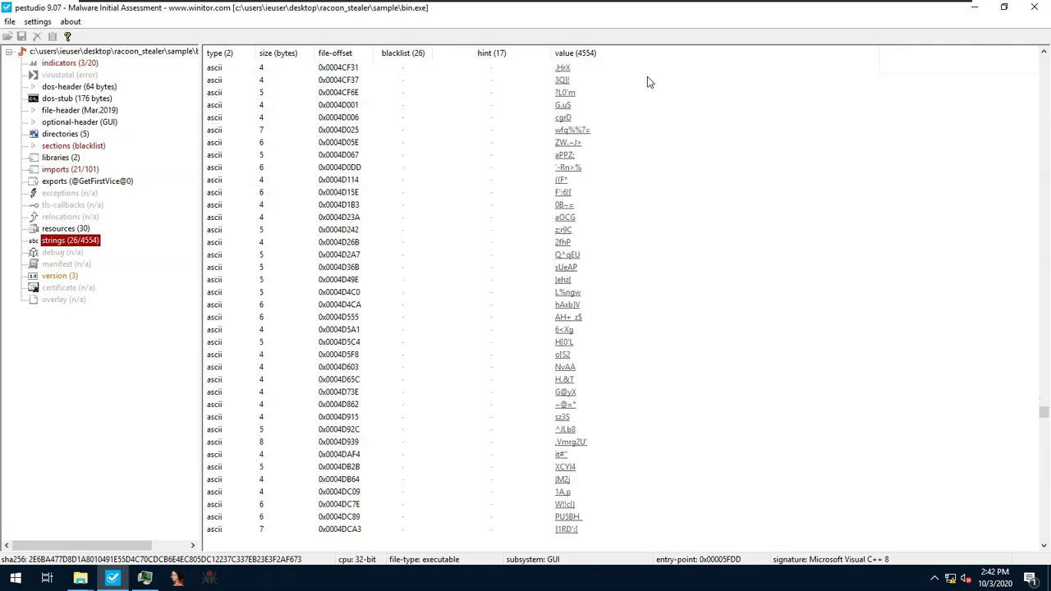
key(Page_Down)
key(Page_Down)
key(Page_Down)
key(Page_Down)
key(Page_Down)
key(Page_Down)
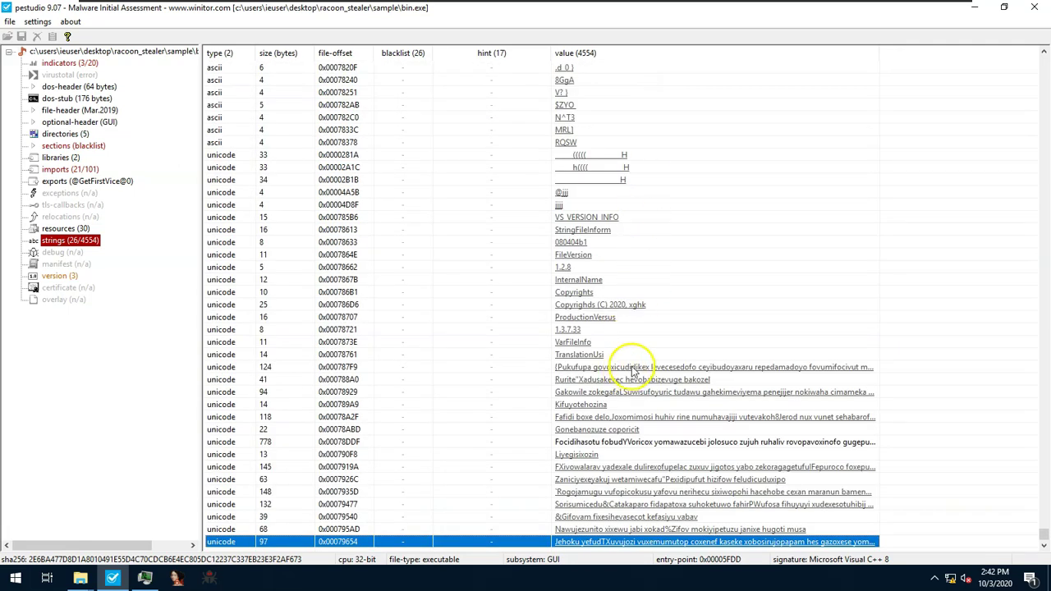
click(629, 367)
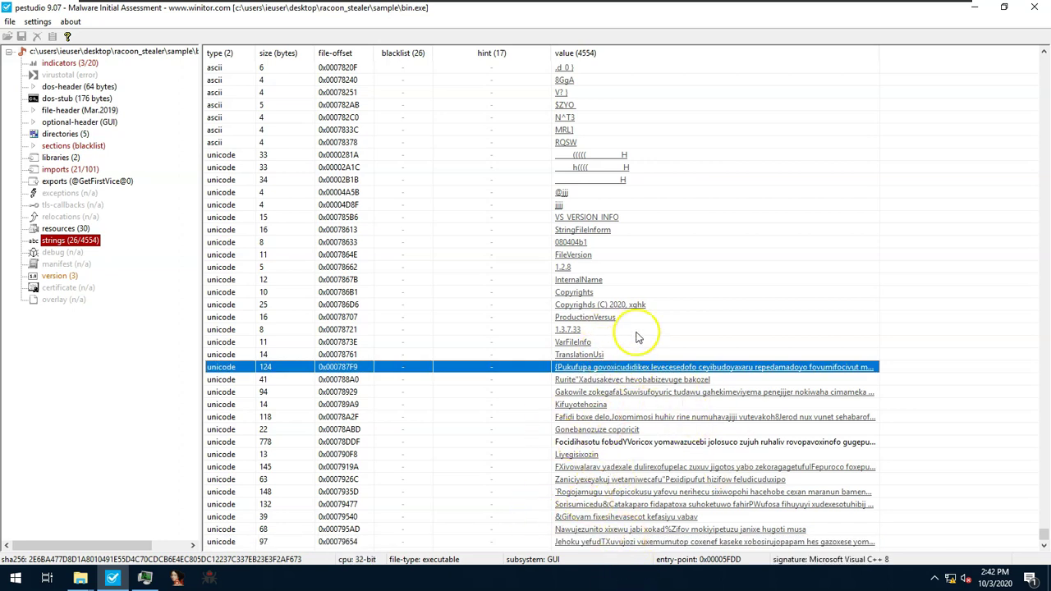
Step: Go back from the end of the strings to the API function names and examine those around UnhandledExceptionFilter
scroll(628, 370, up, 4)
click(626, 416)
key(Page_Up)
key(Page_Up)
key(Page_Up)
key(Page_Up)
key(Page_Up)
key(Page_Up)
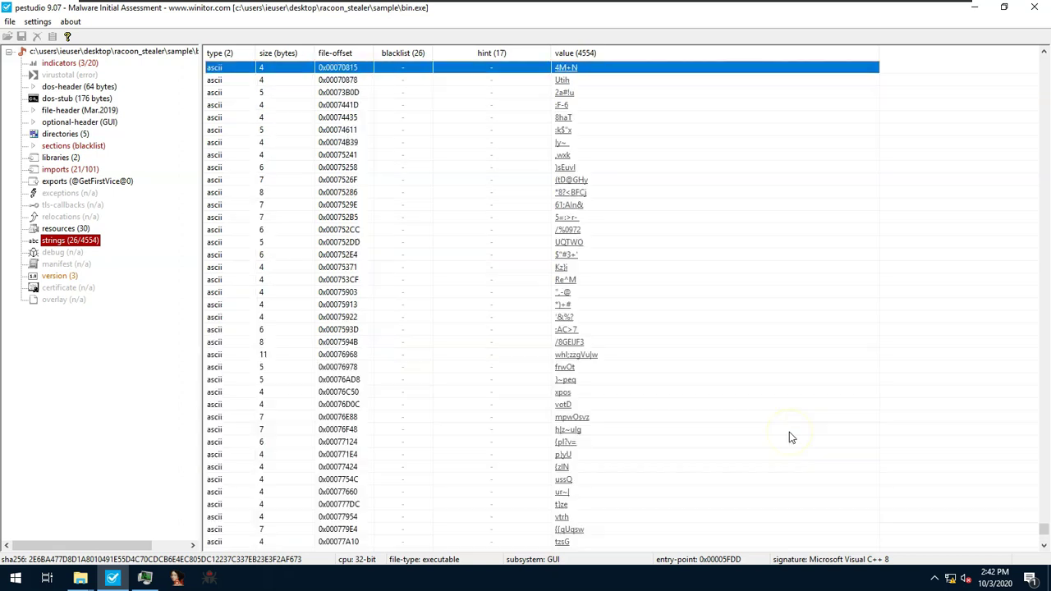
key(Page_Up)
key(Page_Up)
key(Page_Up)
key(Page_Up)
key(Page_Down)
key(Page_Down)
key(Page_Down)
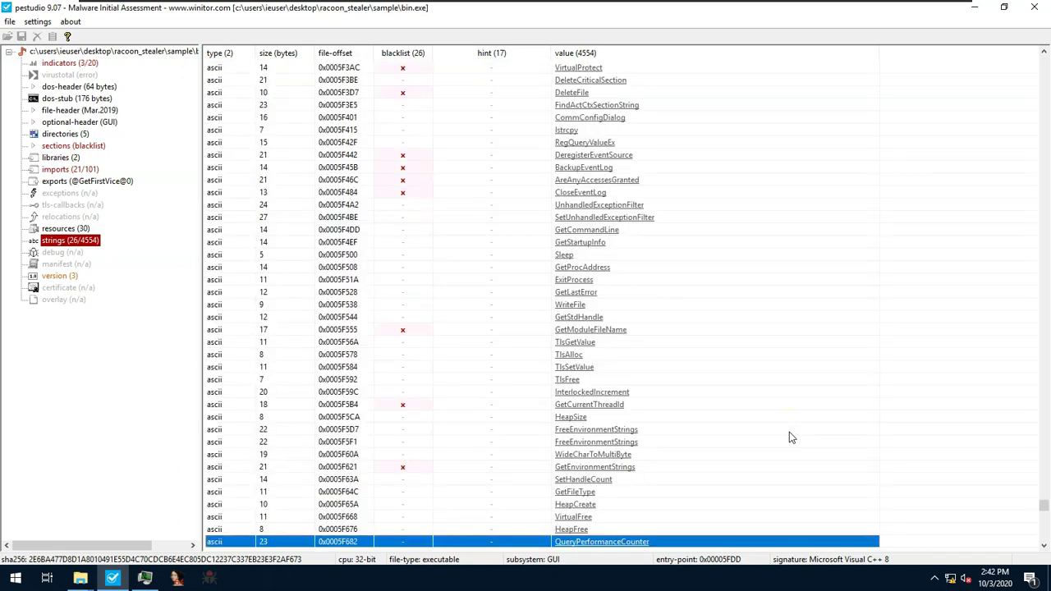
scroll(708, 310, down, 6)
scroll(666, 288, up, 16)
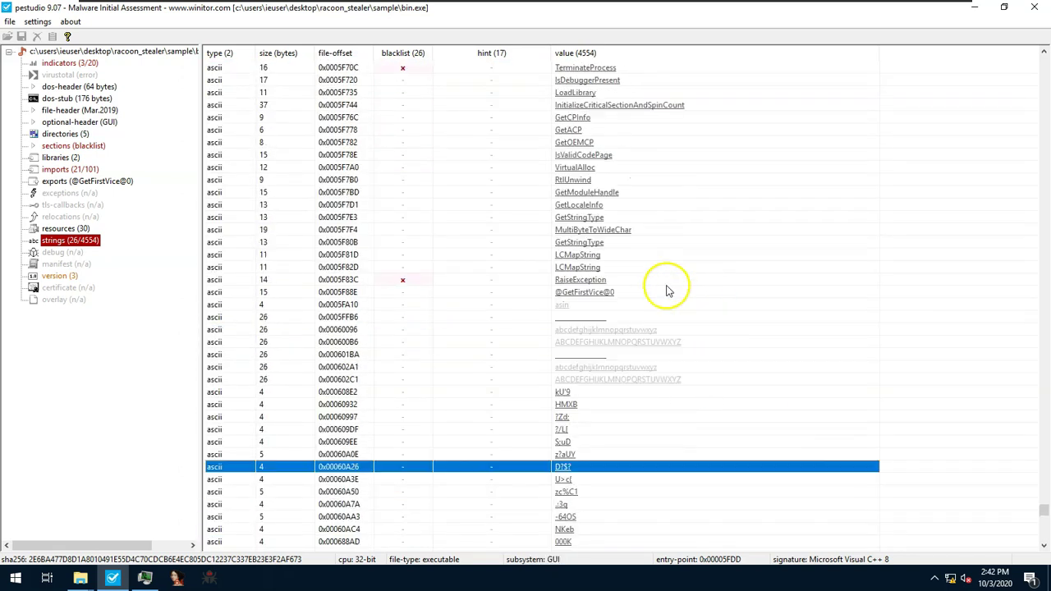
click(578, 255)
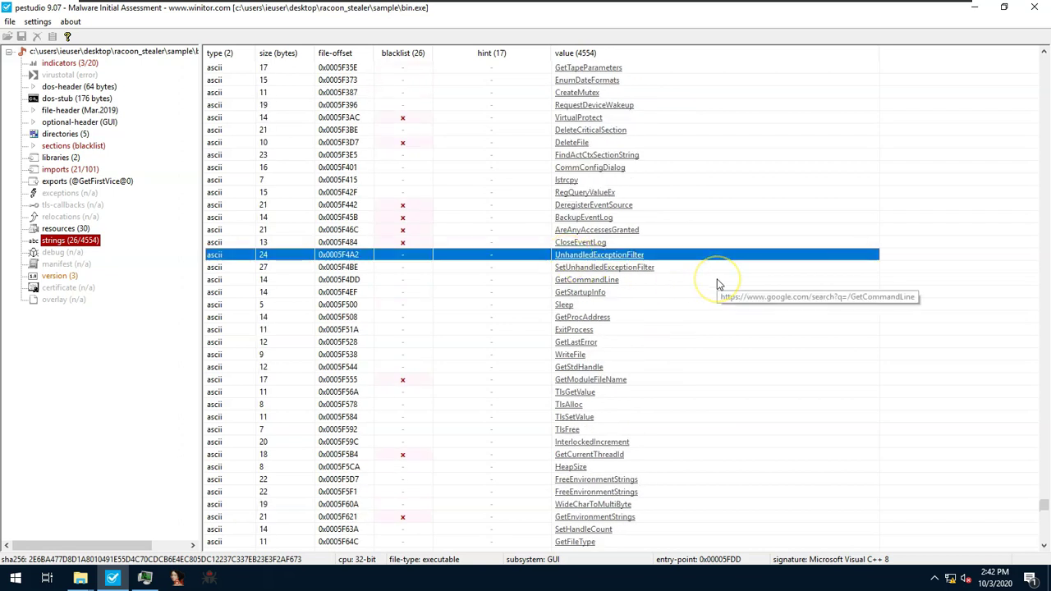
Step: Go back from the API function names through the strings of bin.exe to the entries near the beginning of the list
key(Page_Up)
key(Page_Up)
key(Page_Up)
key(Page_Up)
key(Page_Up)
key(Page_Up)
key(Page_Up)
key(Page_Up)
key(Page_Up)
key(Page_Up)
key(Page_Up)
key(Page_Up)
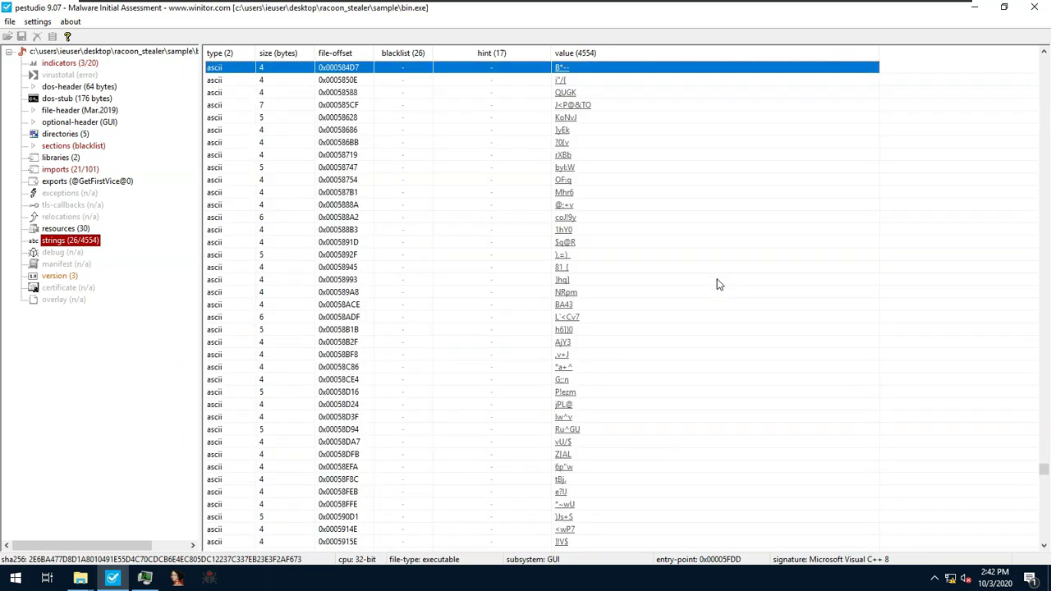
key(Page_Up)
key(Page_Up)
key(Page_Up)
key(Page_Up)
key(Page_Up)
key(Page_Up)
key(Page_Up)
key(Page_Up)
key(Page_Up)
key(Page_Up)
key(Page_Up)
key(Page_Up)
key(Page_Up)
key(Page_Up)
key(Page_Up)
key(Page_Up)
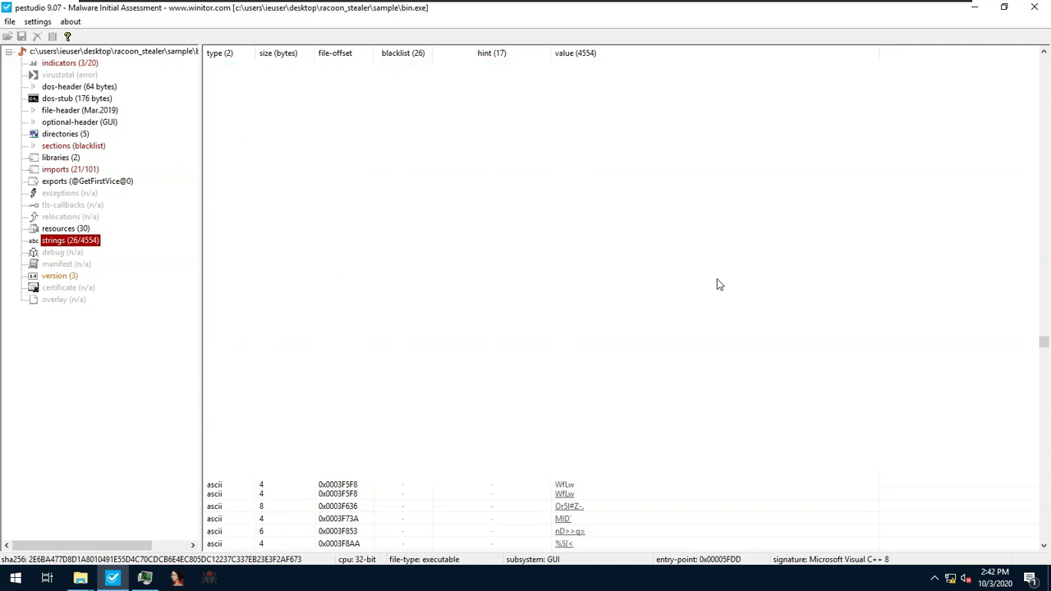
key(Page_Up)
key(Page_Up)
key(Page_Up)
key(Page_Up)
key(Page_Up)
key(Page_Up)
key(Page_Up)
key(Page_Up)
key(Page_Up)
key(Page_Up)
key(Page_Up)
key(Page_Up)
key(Page_Up)
key(Page_Up)
key(Page_Up)
key(Page_Up)
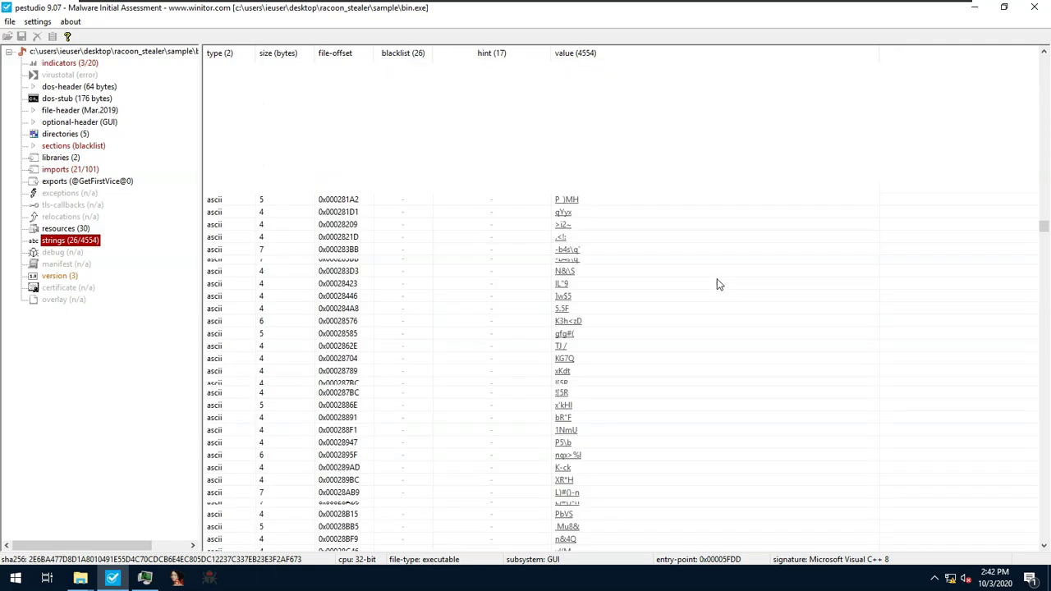
key(Page_Up)
key(Page_Up)
key(Page_Up)
key(Page_Up)
key(Page_Up)
key(Page_Up)
key(Page_Up)
key(Page_Up)
key(Page_Up)
key(Page_Up)
key(Page_Up)
key(Page_Up)
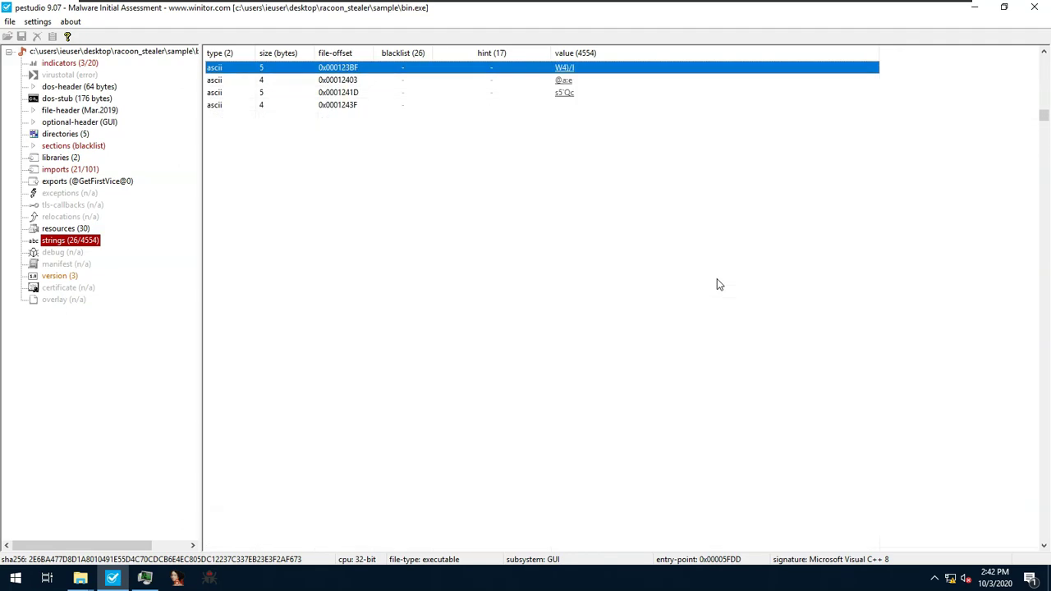
key(Page_Down)
key(Page_Down)
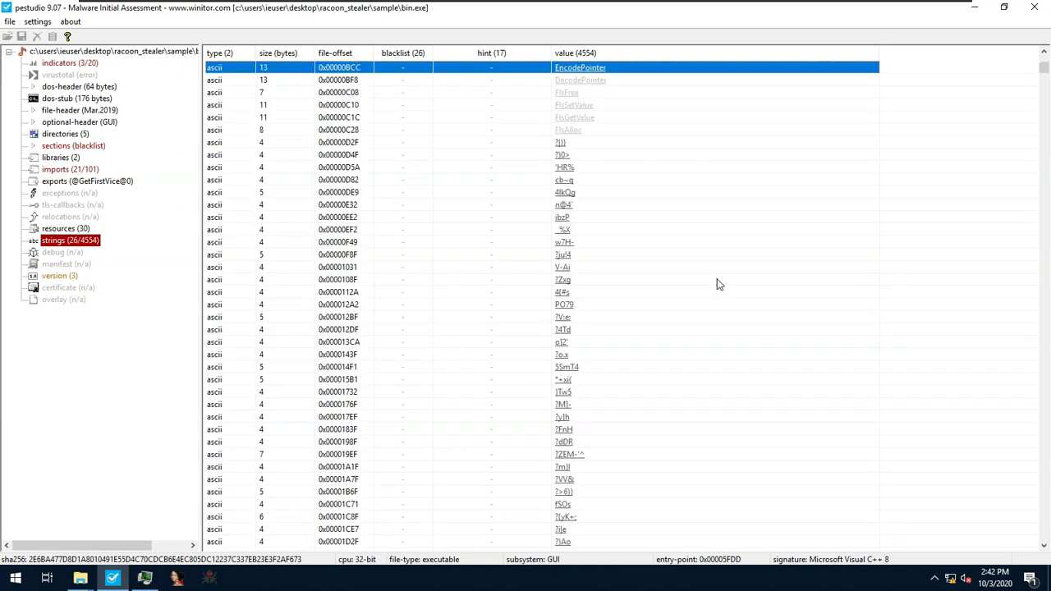
key(Page_Up)
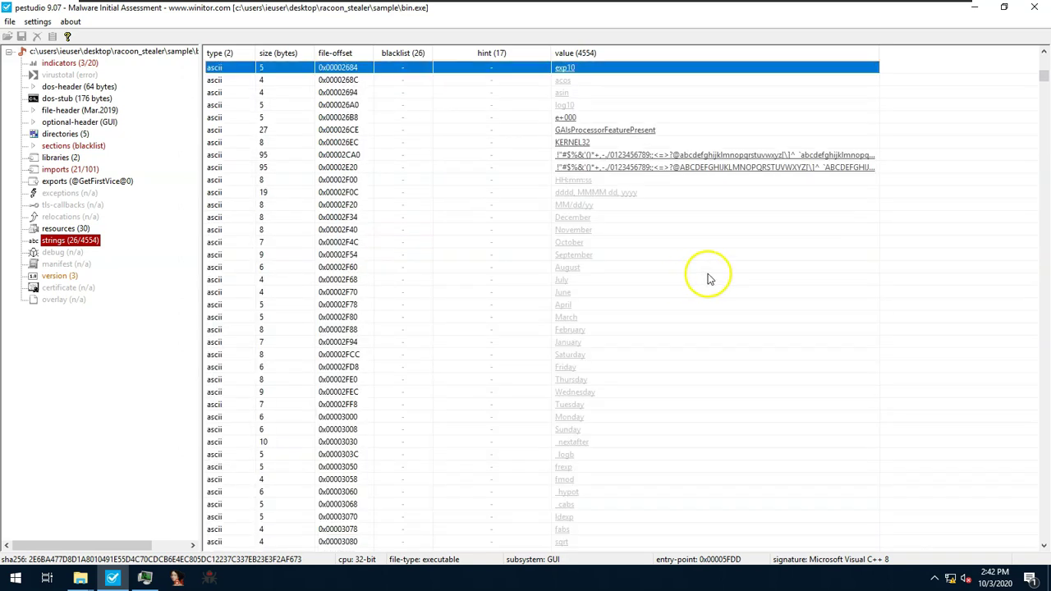
Step: Examine the month and weekday name strings and the entries from 1#QNAN to 1#SNAN below them
click(628, 219)
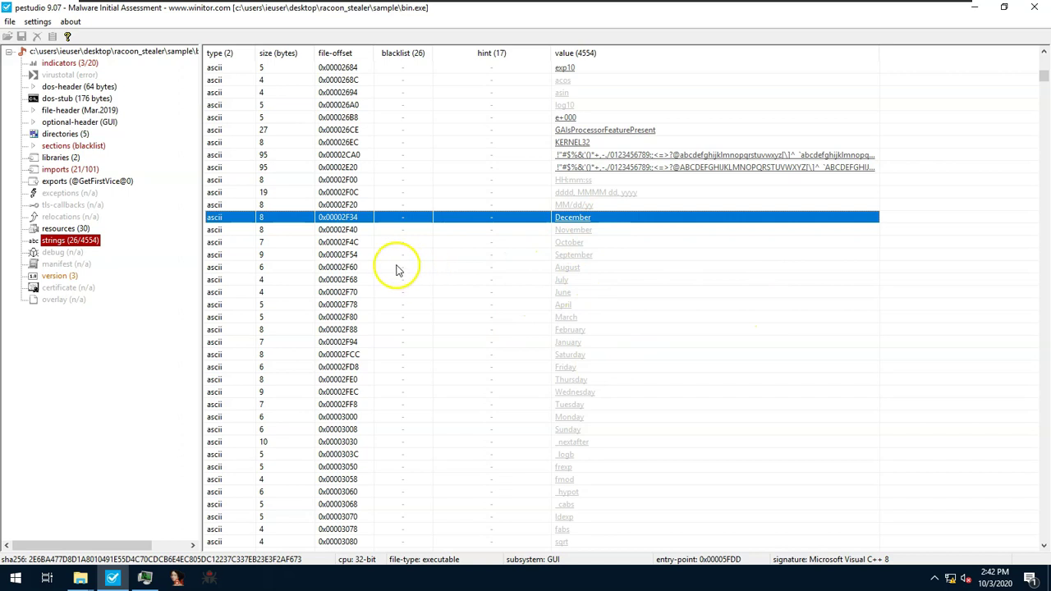
scroll(588, 267, down, 4)
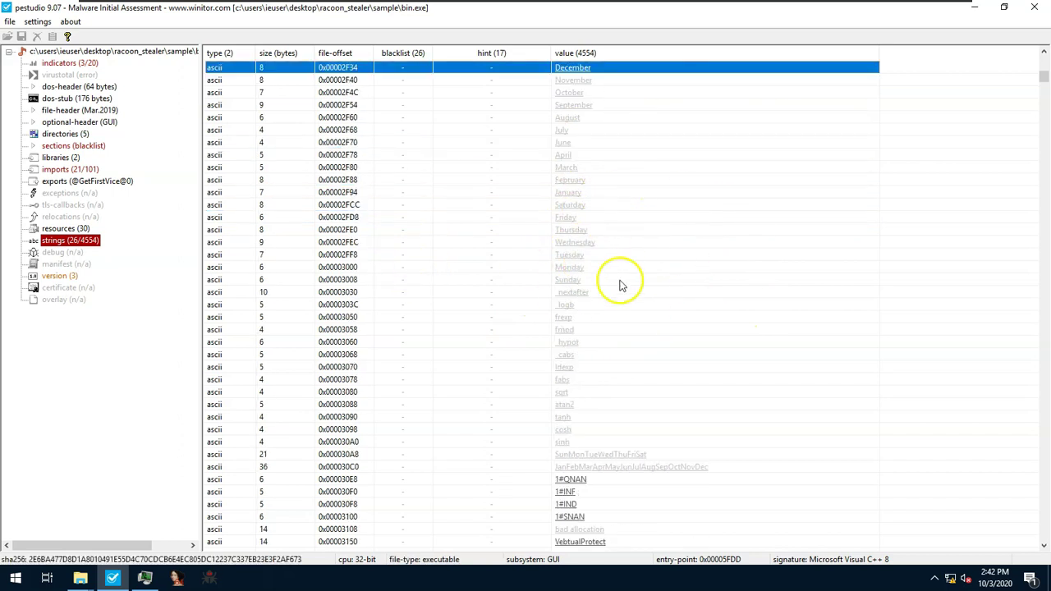
click(576, 480)
click(602, 515)
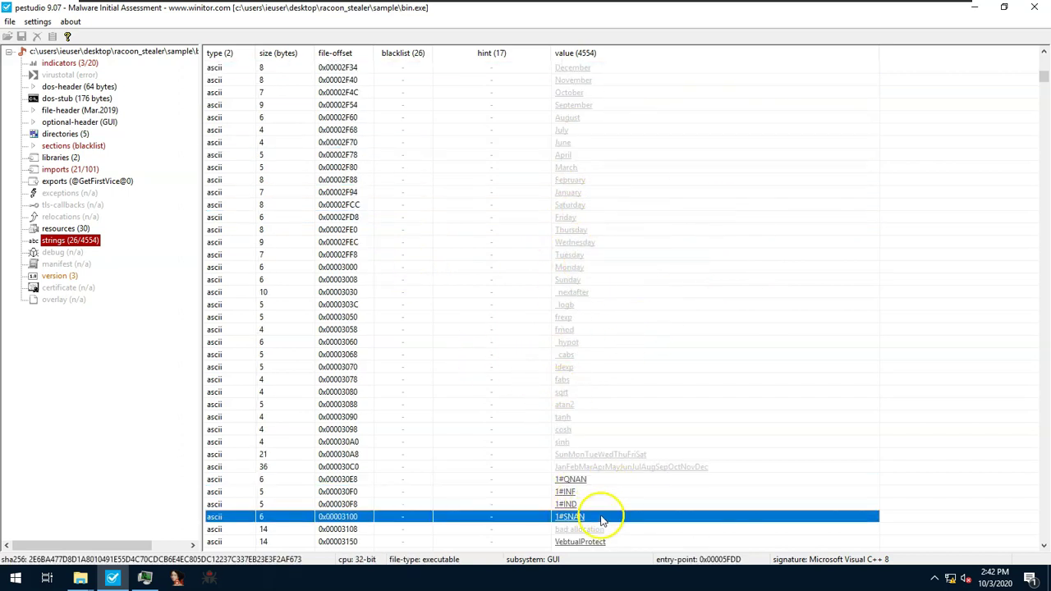
scroll(620, 489, down, 3)
scroll(607, 370, up, 3)
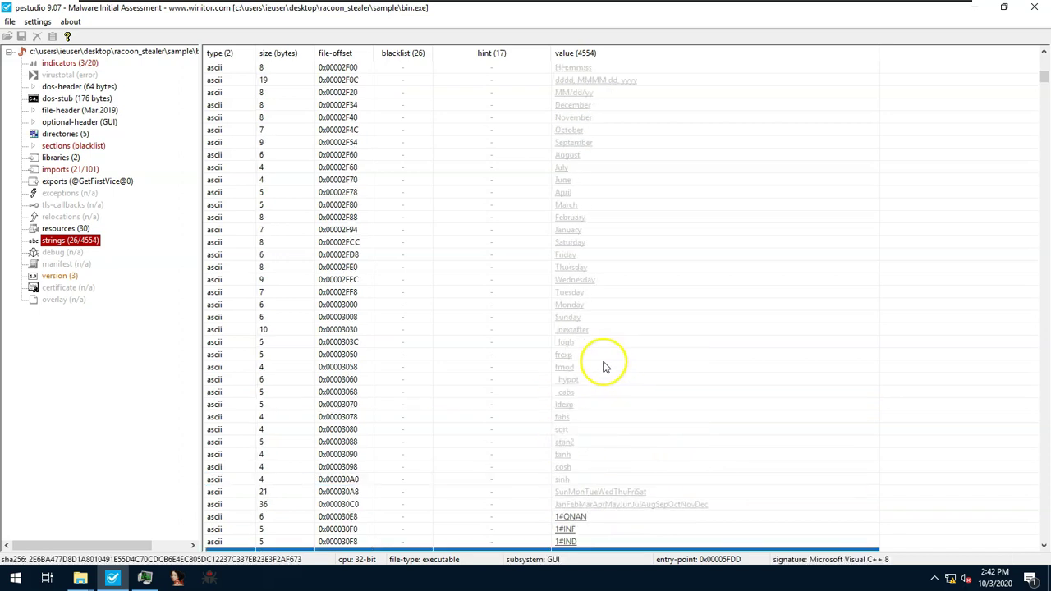
key(Up)
key(Up)
key(Up)
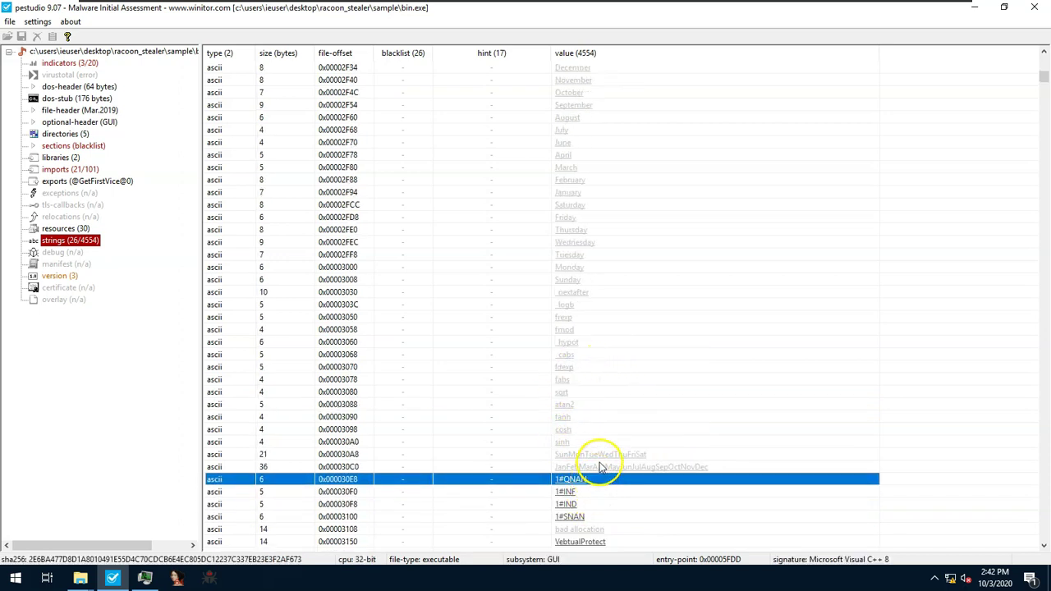
Step: Examine the strings from the weekday names back up to the hinted file names at the start of the list
click(620, 268)
scroll(575, 321, up, 4)
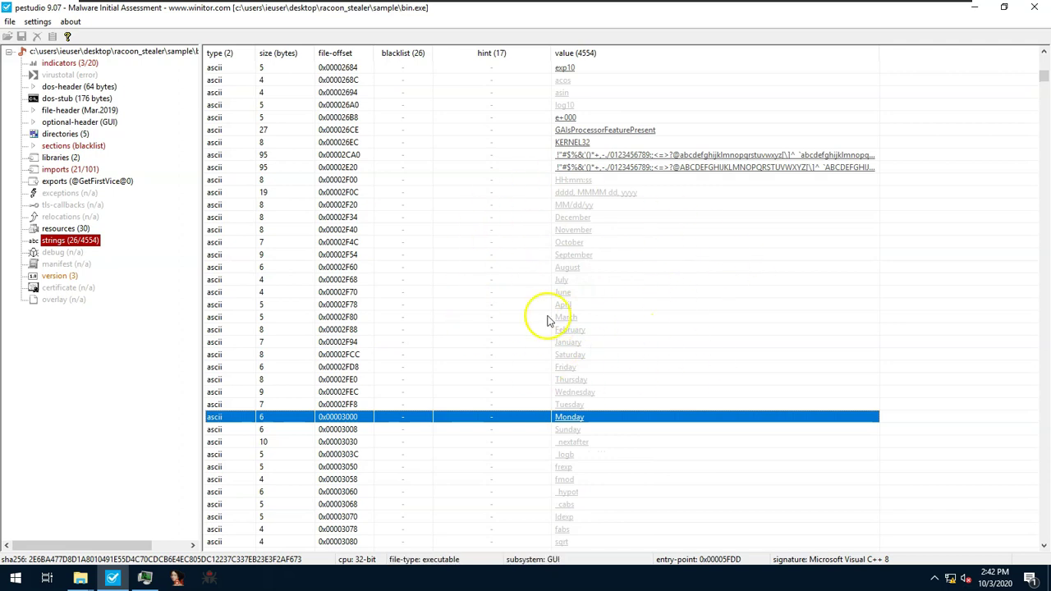
scroll(645, 321, up, 5)
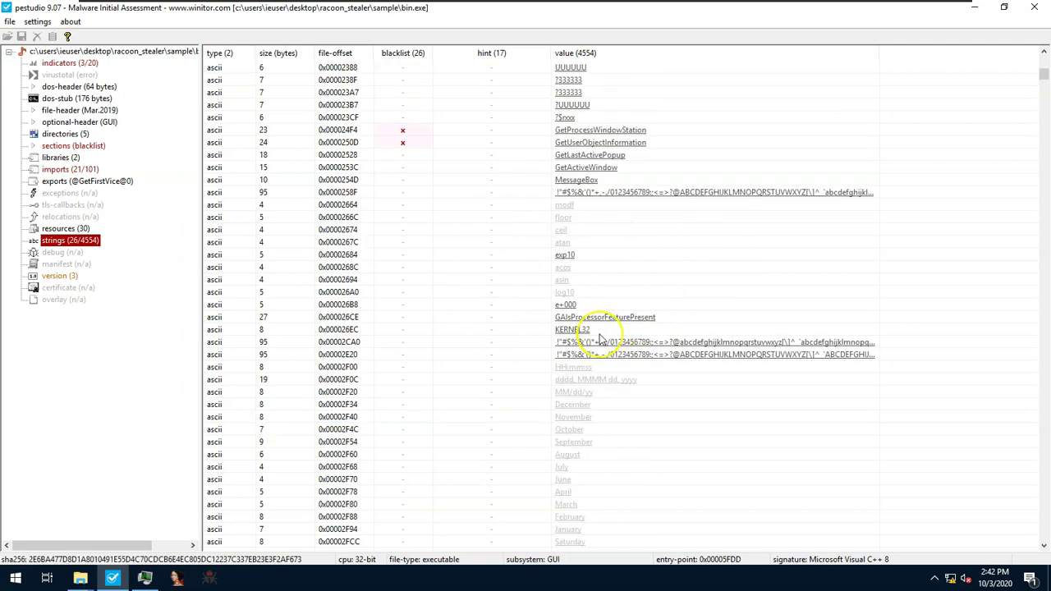
scroll(600, 337, up, 11)
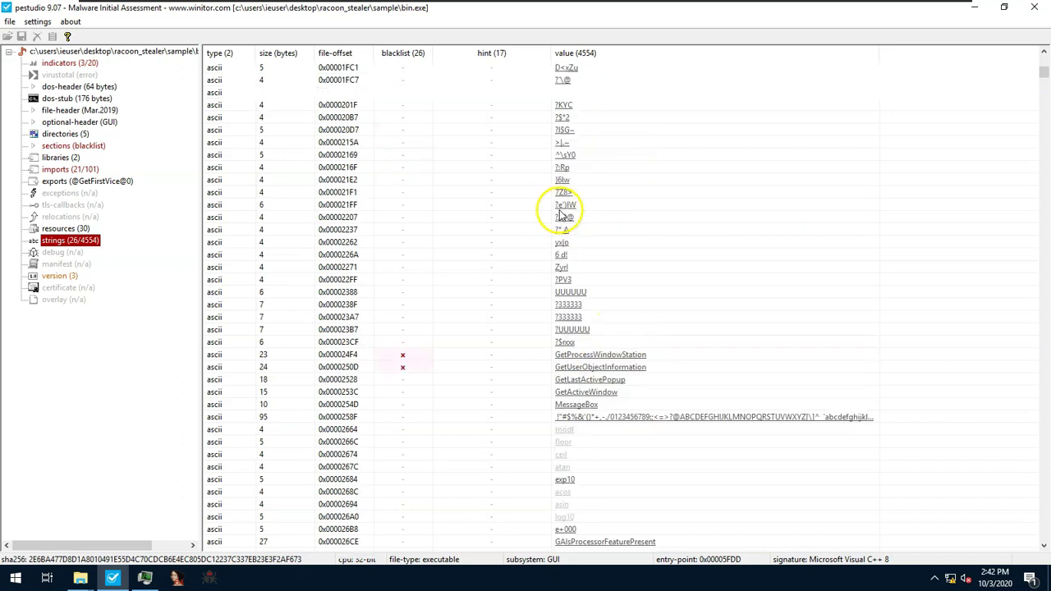
scroll(626, 276, down, 8)
scroll(624, 299, down, 3)
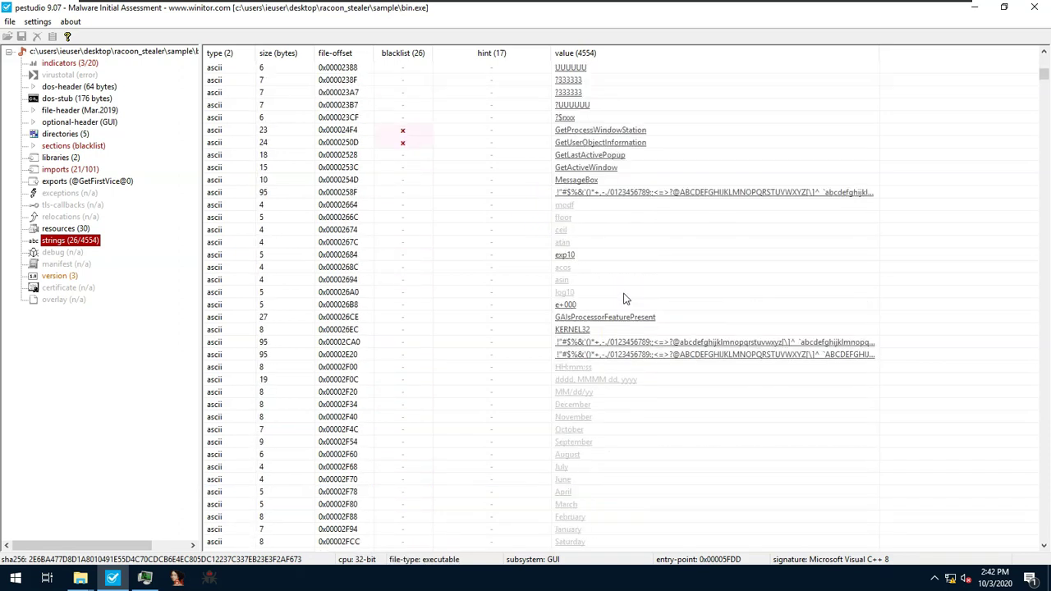
scroll(654, 304, up, 20)
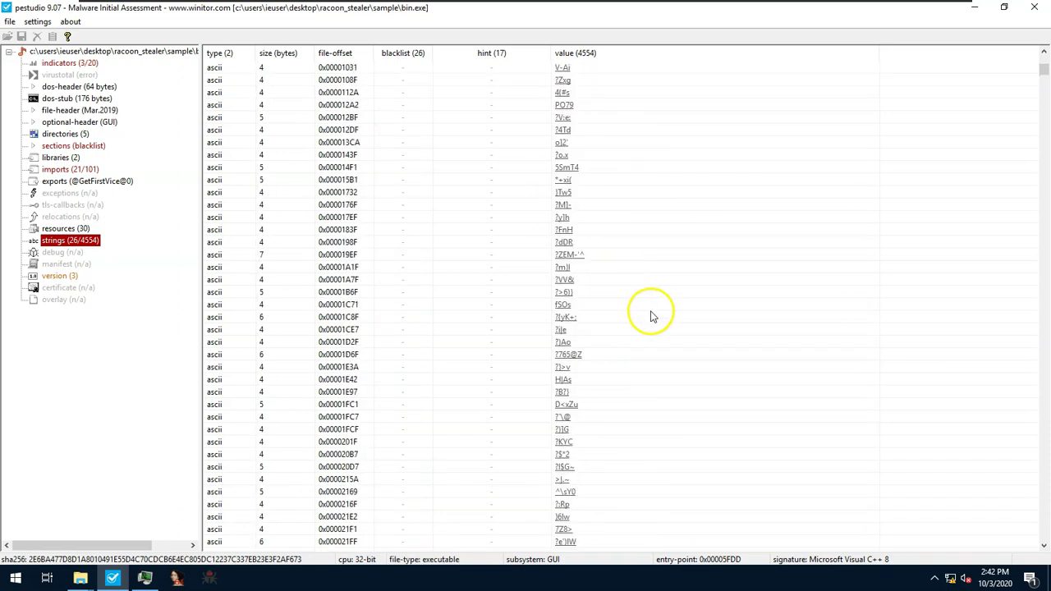
scroll(648, 317, up, 5)
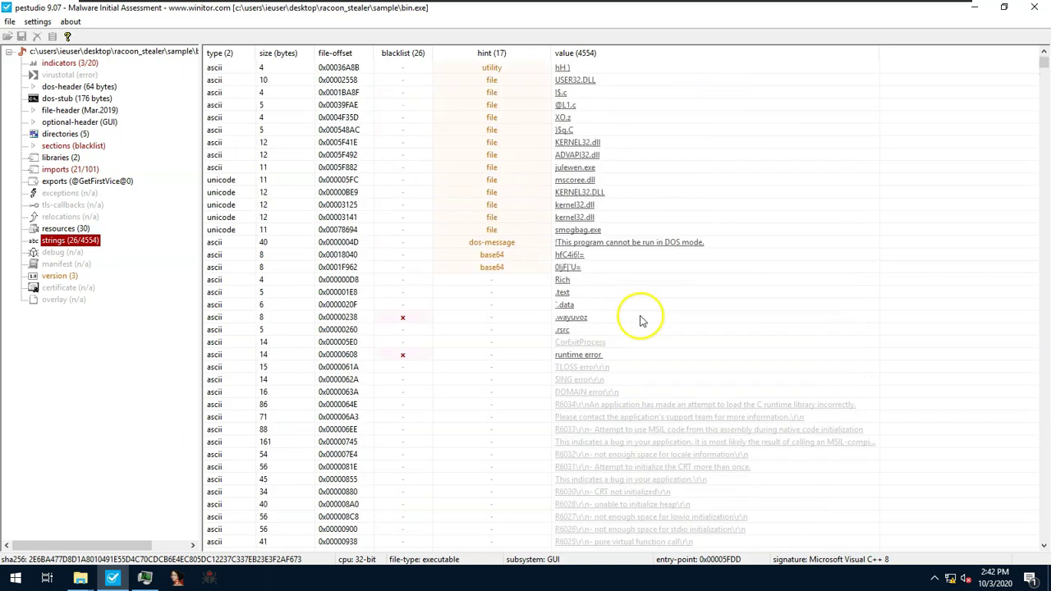
click(533, 205)
Step: Show the version information of bin.exe and its list of resources
click(59, 276)
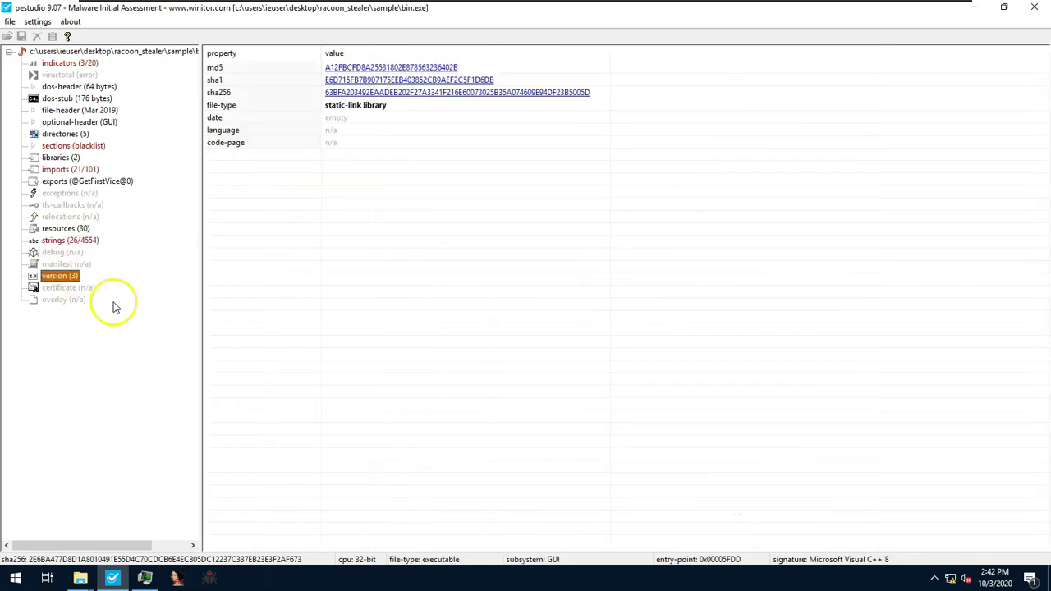
click(78, 228)
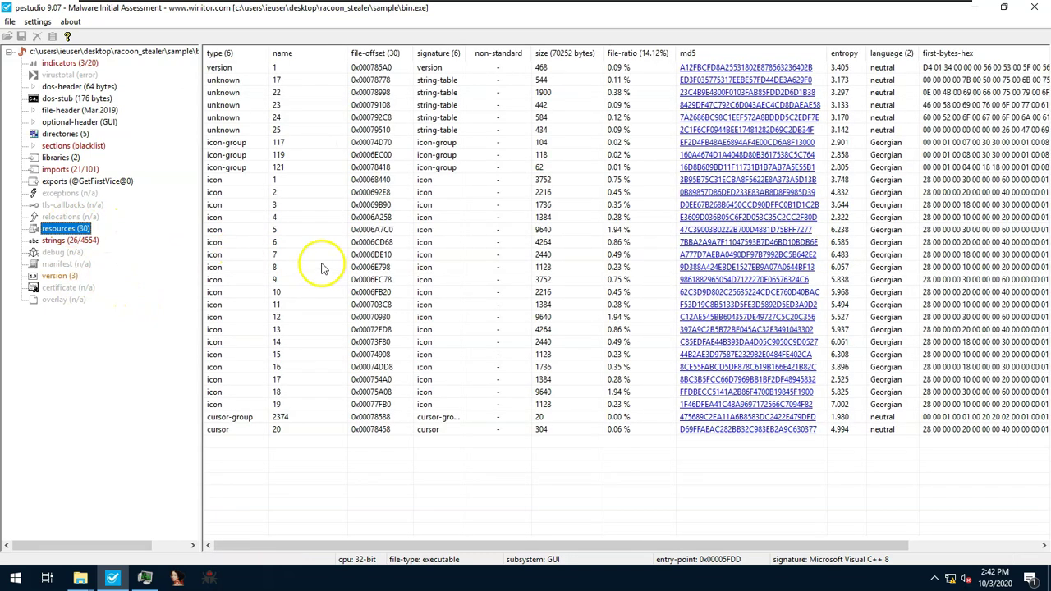
Step: Try to open bin.exe from the sample folder in CFF Explorer
mouse_move(79, 578)
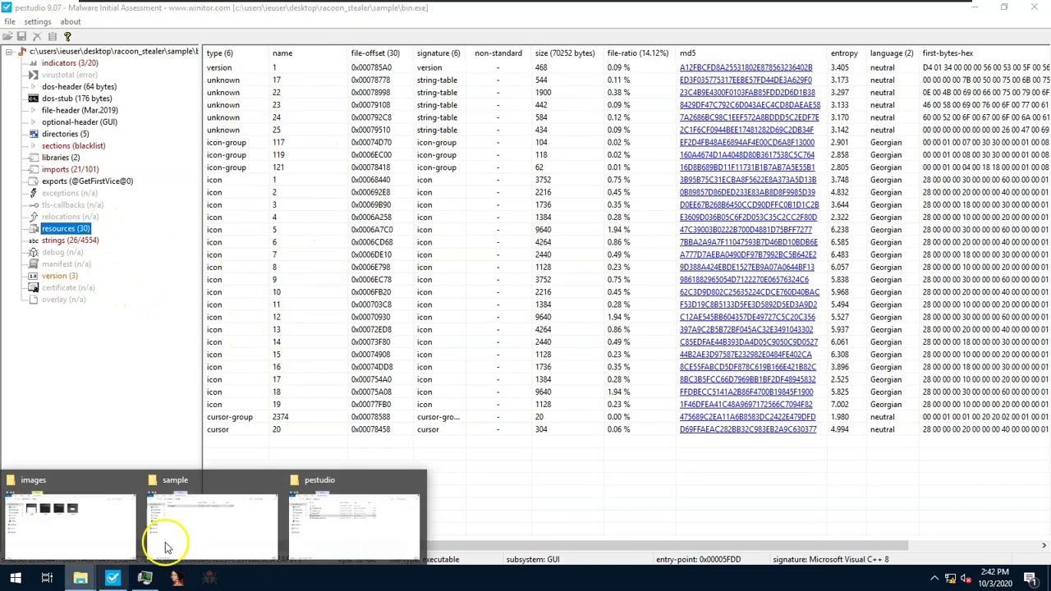
click(252, 507)
right_click(396, 155)
click(460, 170)
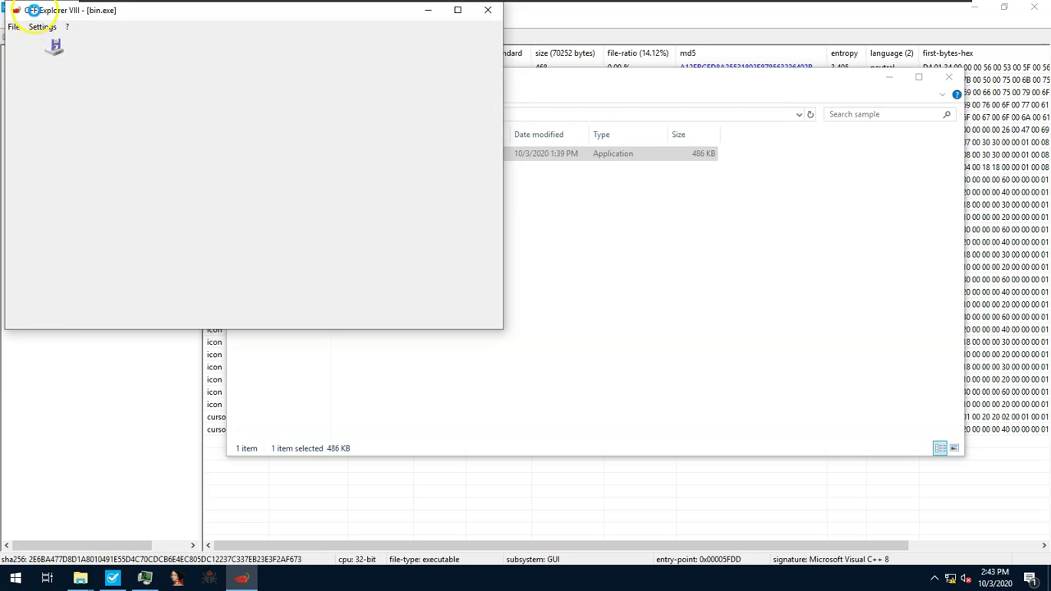
click(666, 264)
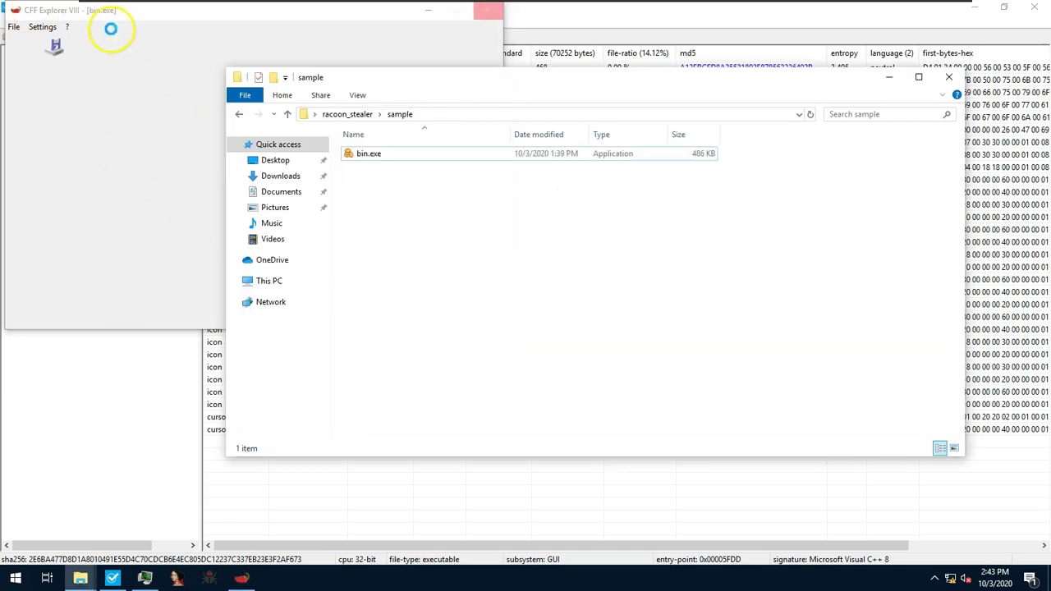
click(81, 22)
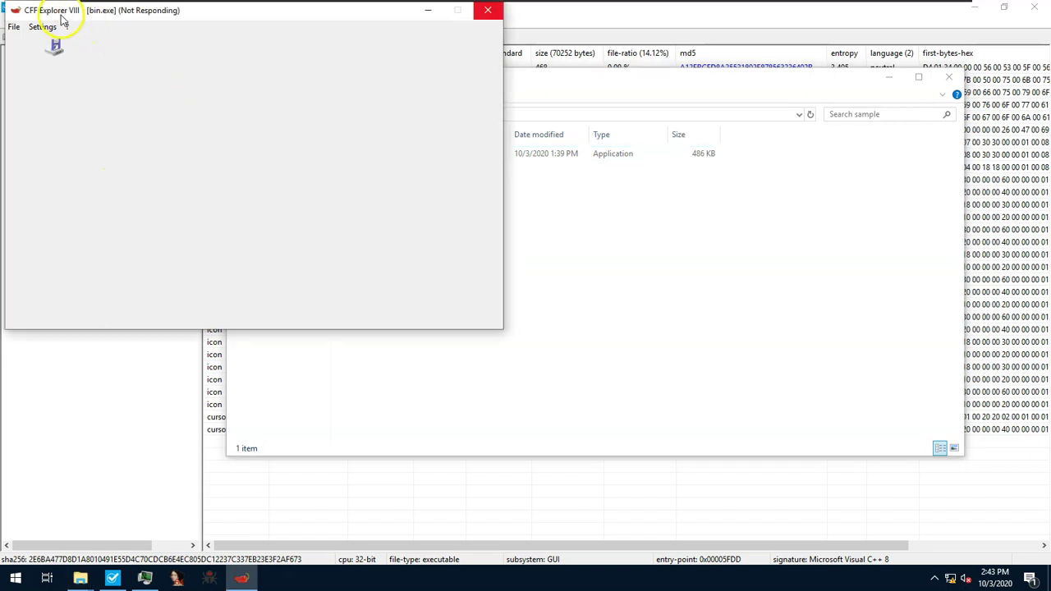
click(653, 317)
click(663, 18)
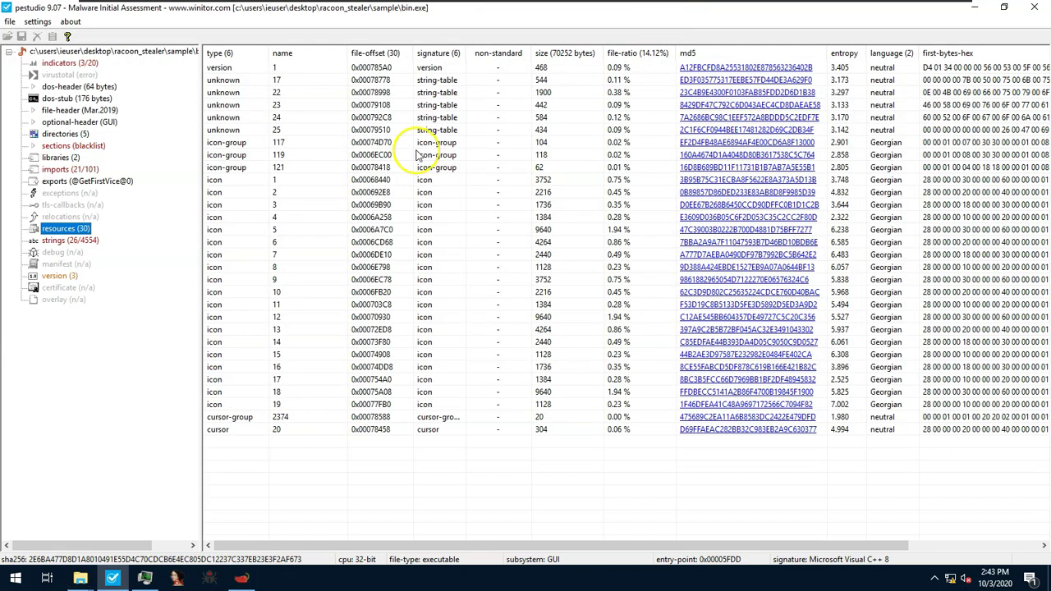
Step: Restore the pestudio window from its maximized state, move the sample folder window aside and return to pestudio
double_click(279, 10)
click(392, 78)
drag(393, 79, 313, 79)
click(924, 123)
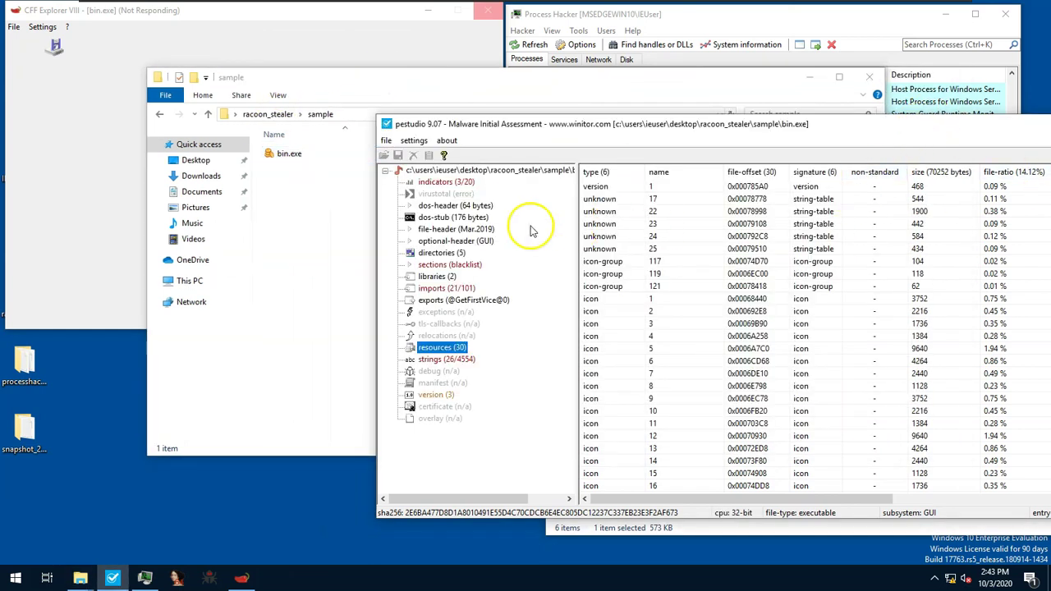
Step: View the exports and imports of bin.exe in pestudio and return to its resources
click(449, 300)
click(439, 289)
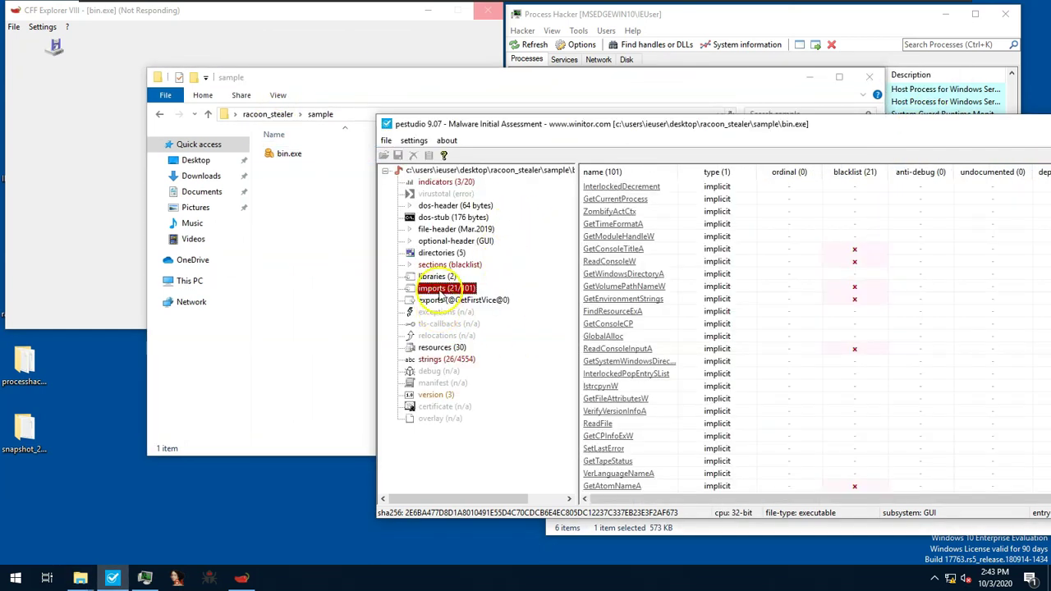
click(442, 347)
Step: Move the pestudio window fully into view and select icon resources 1 to 19 for inspection
drag(771, 123, 572, 111)
scroll(686, 302, down, 2)
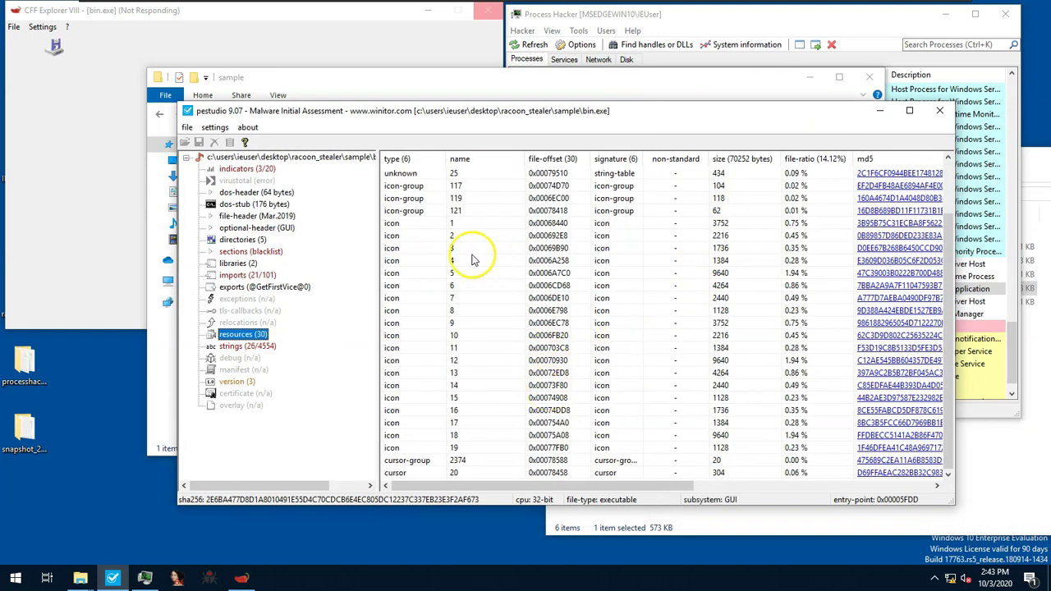
click(420, 225)
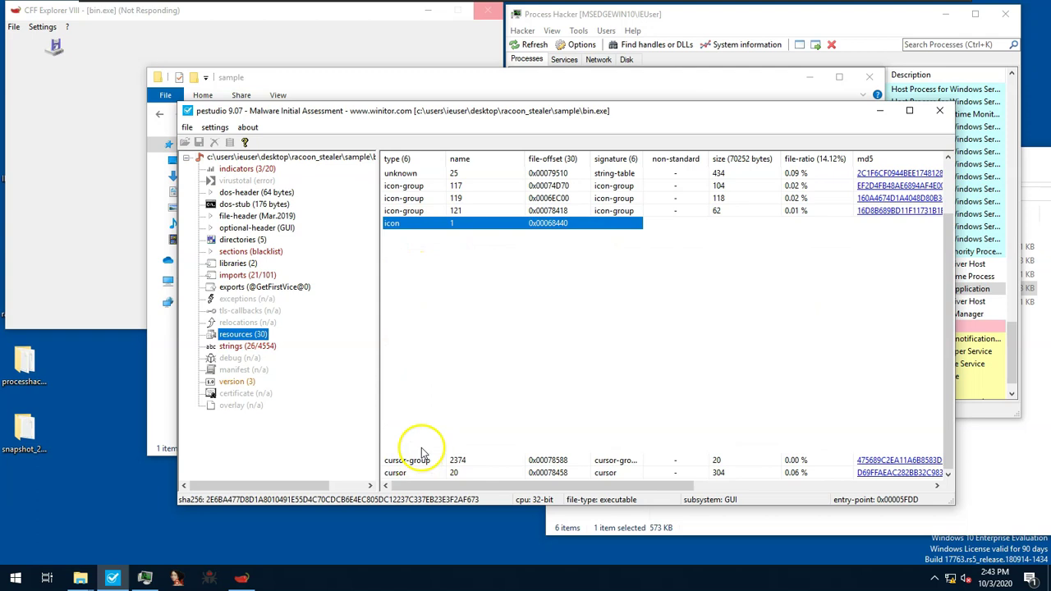
shift+click(418, 449)
scroll(624, 343, up, 2)
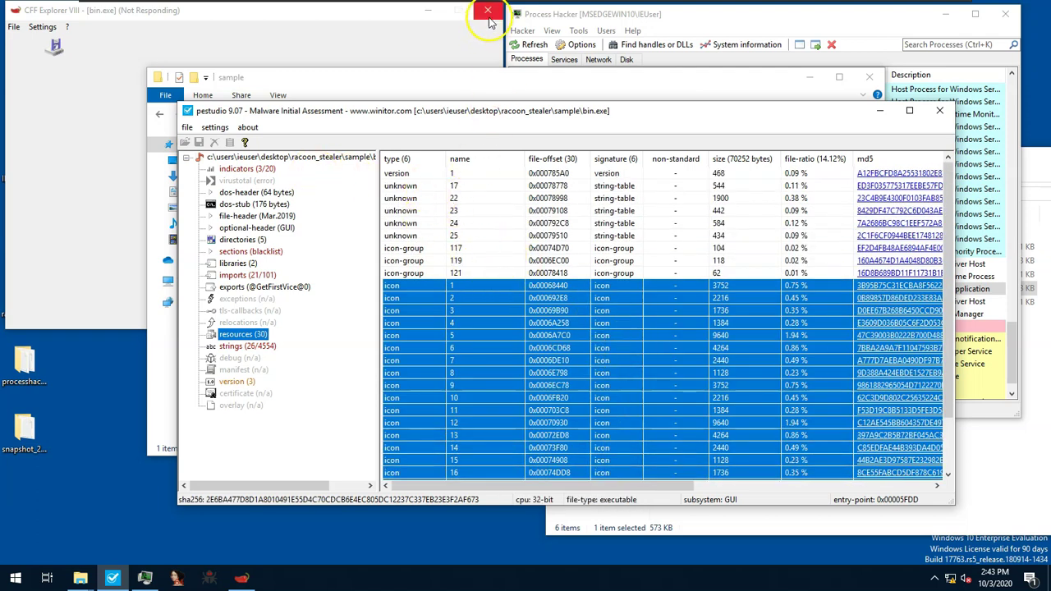
Step: Terminate the CFF Explorer.exe process in Process Hacker
click(632, 58)
scroll(616, 329, down, 2)
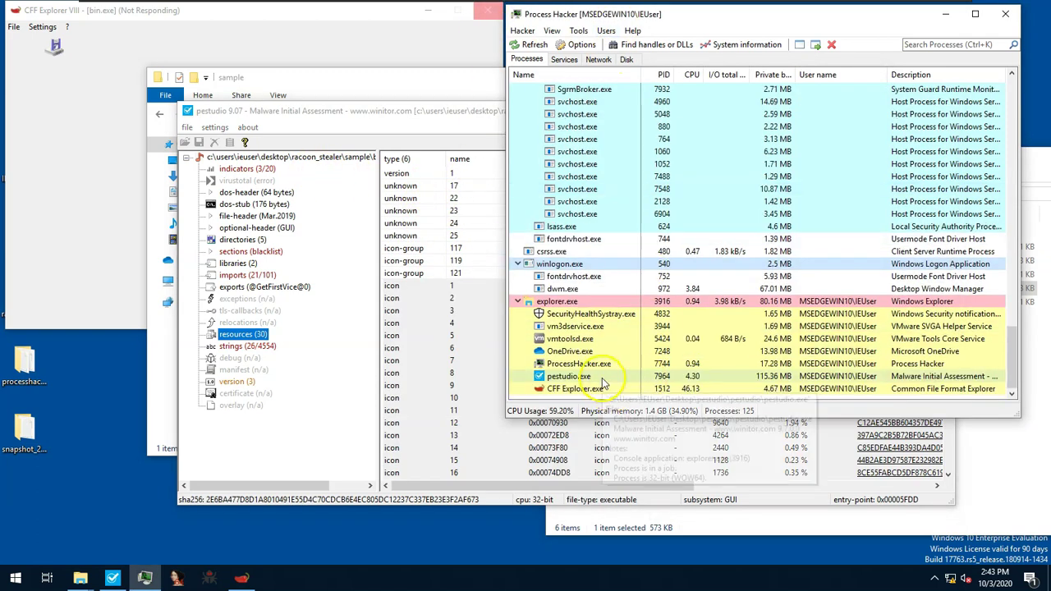
click(811, 389)
key(Delete)
click(791, 235)
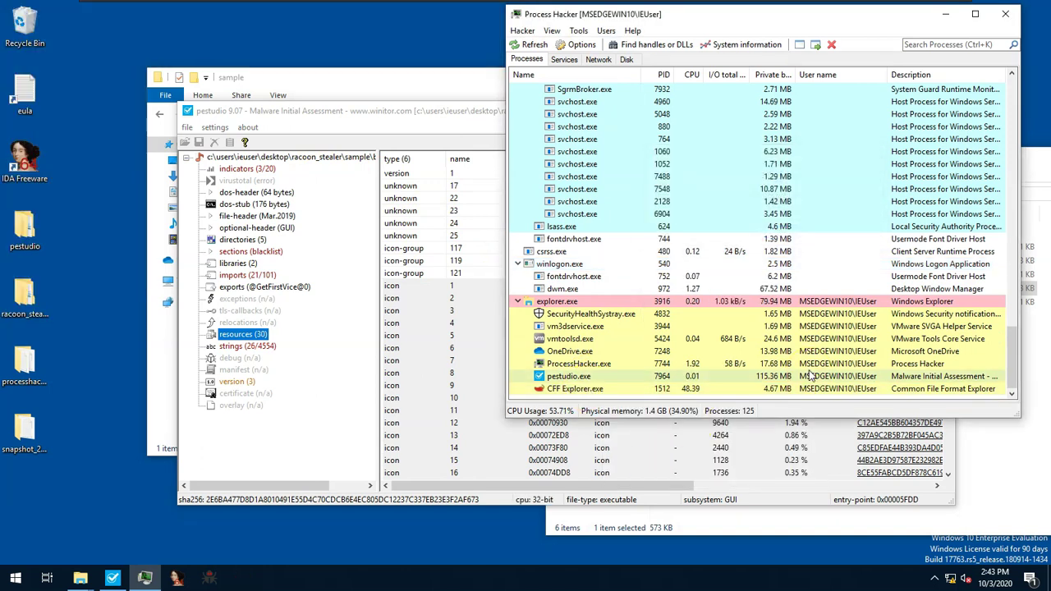
Step: Return to pestudio and select the unknown string-table resources 17 to 25 of bin.exe for inspection
click(308, 131)
scroll(464, 270, down, 1)
scroll(509, 312, up, 1)
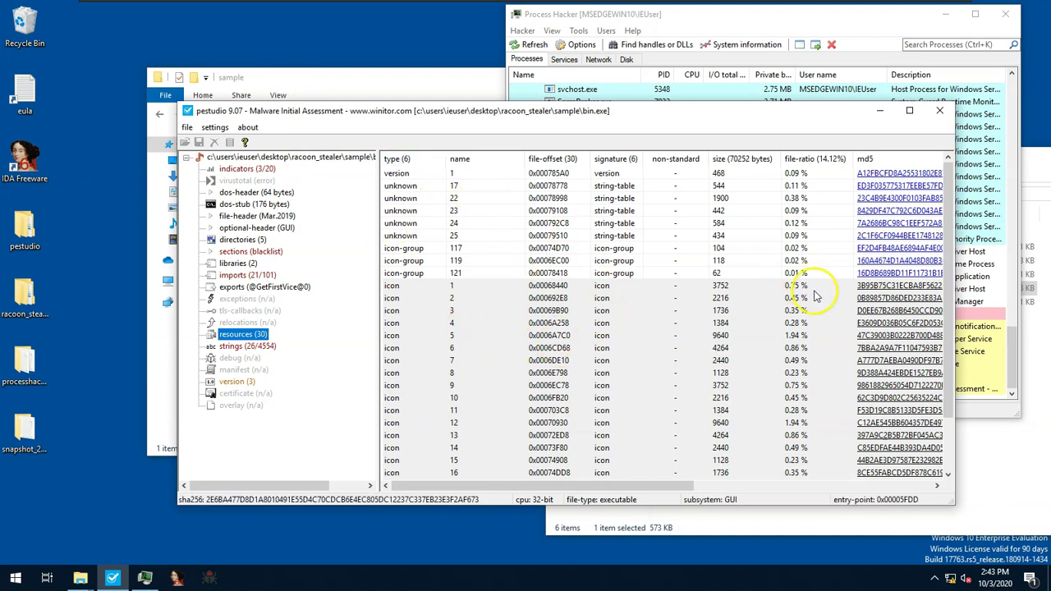
click(423, 186)
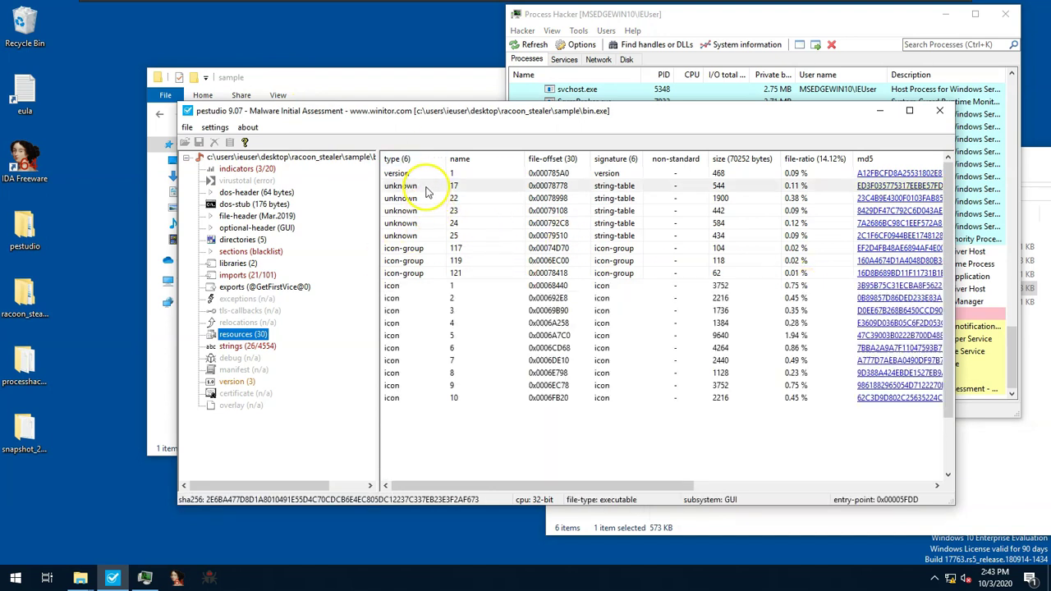
shift+click(425, 236)
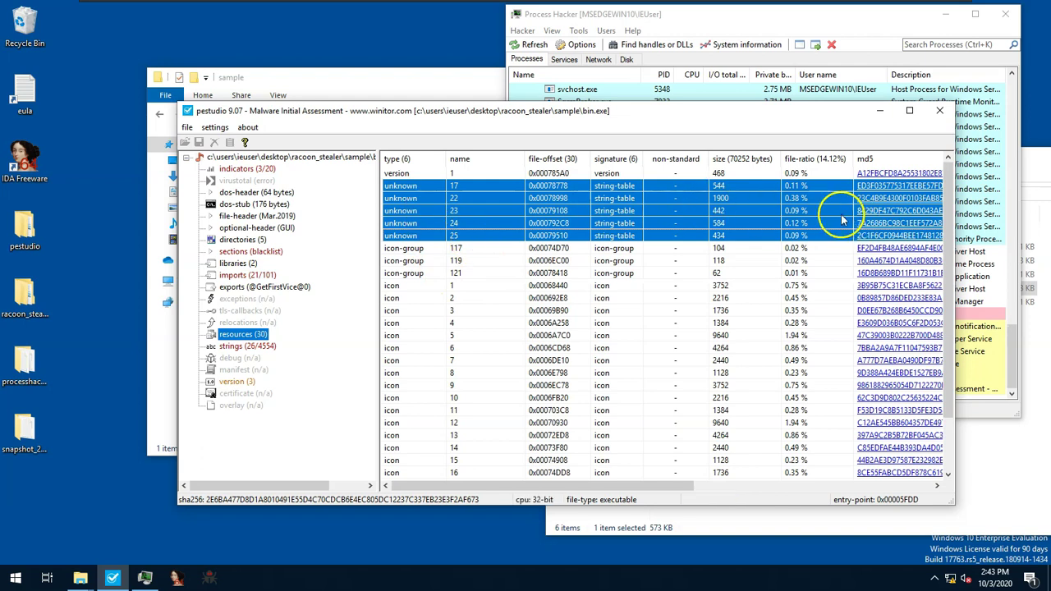
click(618, 187)
shift+click(631, 236)
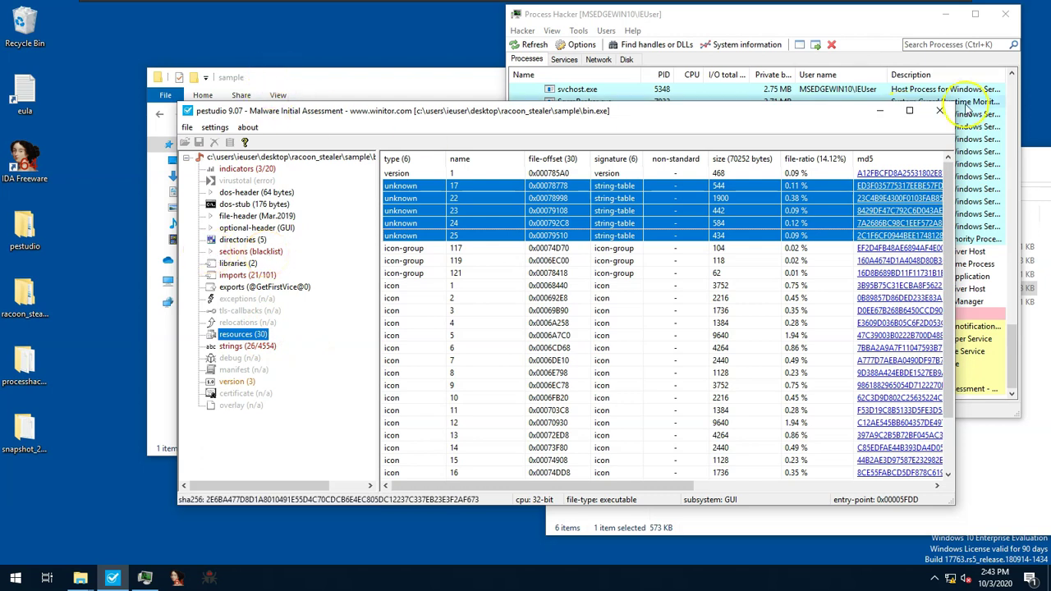
Step: Examine the strings of bin.exe in pestudio, selecting the unicode strings from TranslationUsi onward, and return to the start of the list
click(284, 346)
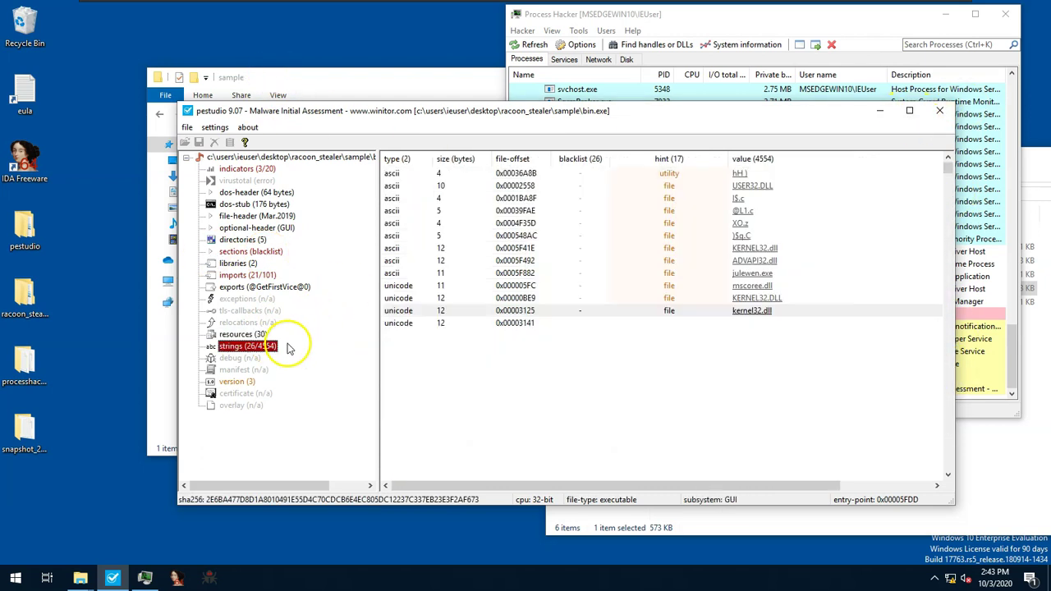
scroll(826, 218, down, 5)
drag(945, 174, 950, 479)
click(678, 286)
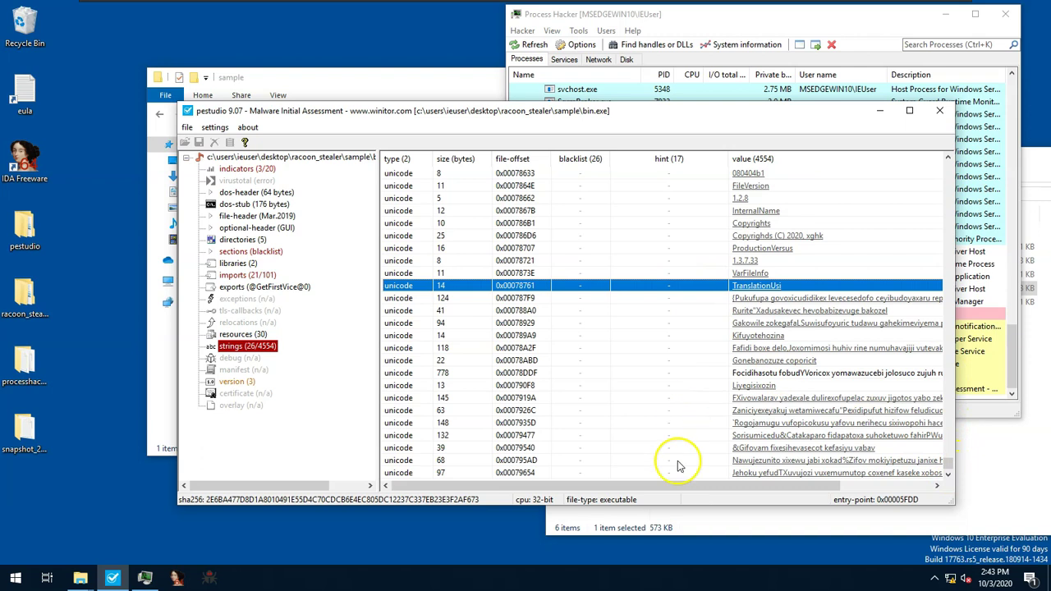
shift+click(678, 470)
click(586, 248)
drag(947, 464, 947, 159)
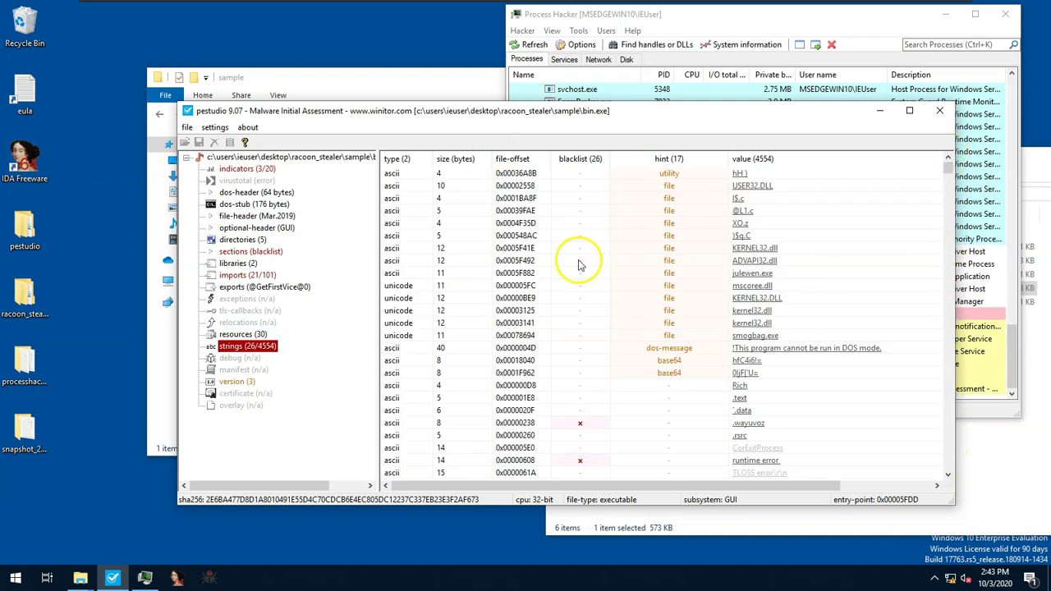
Step: Close pestudio and load bin.exe into IDA Freeware as a new portable executable disassembly in a maximized window
click(941, 110)
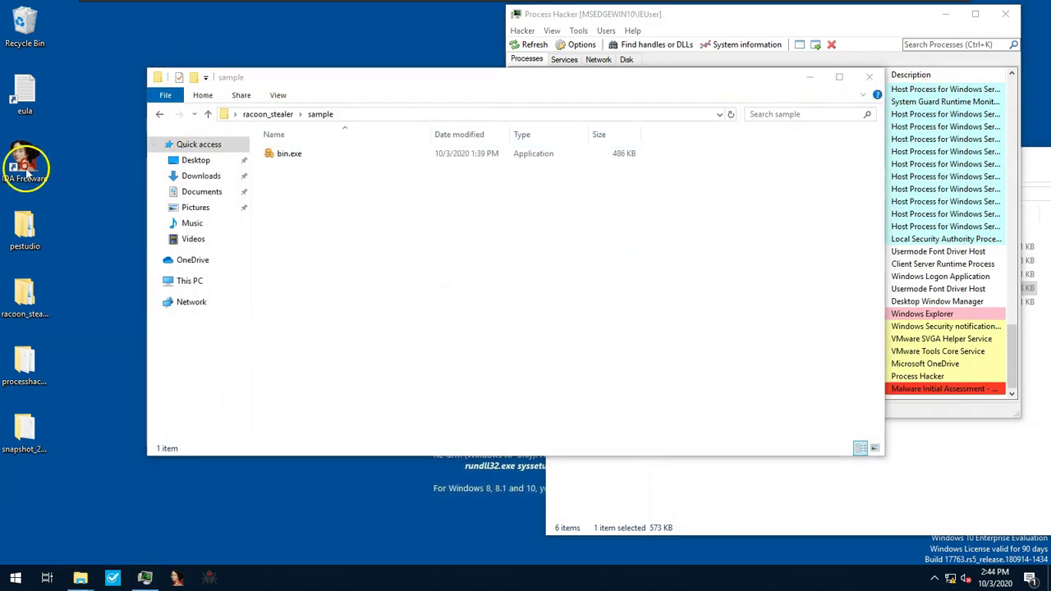
double_click(27, 172)
click(528, 362)
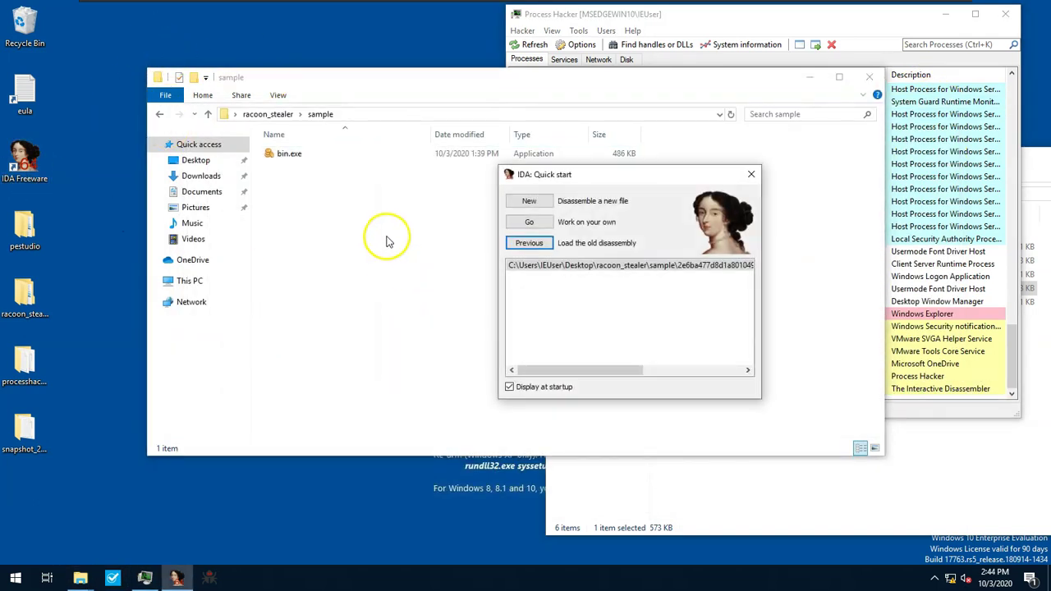
click(529, 200)
click(581, 309)
drag(188, 8, 687, 67)
drag(326, 150, 624, 327)
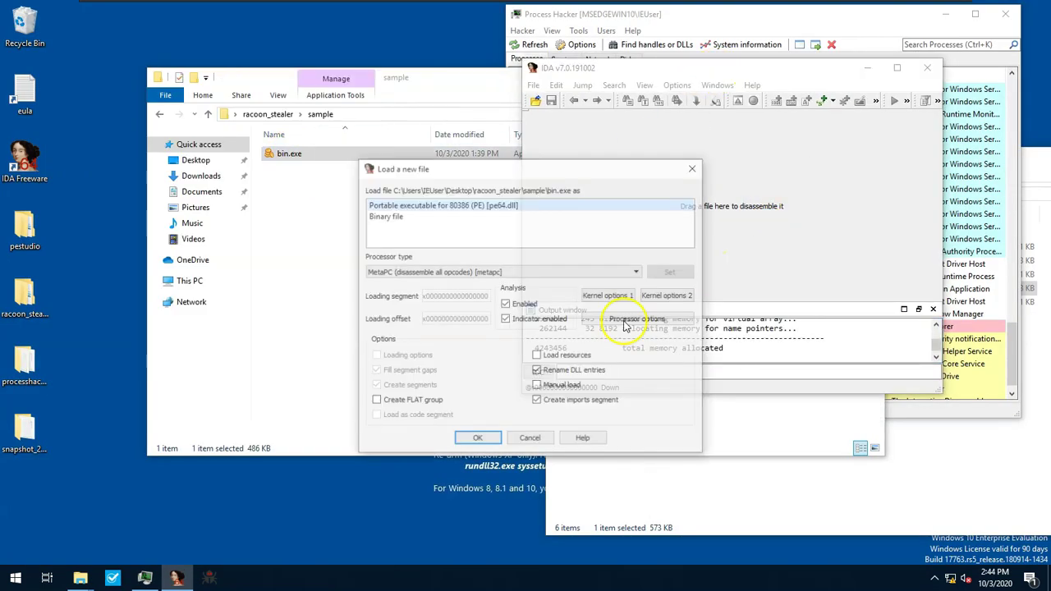
click(477, 437)
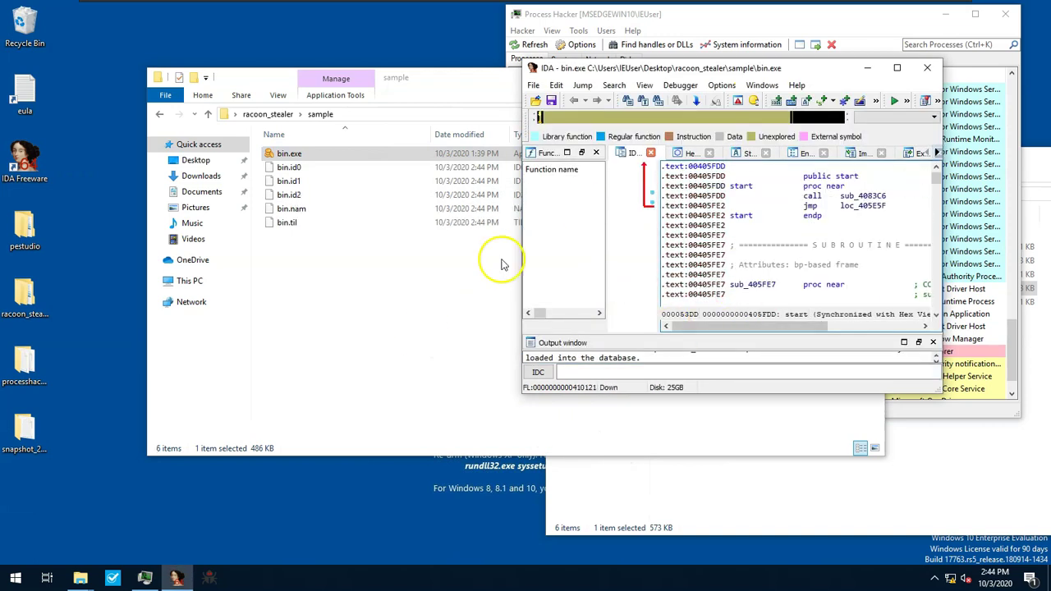
double_click(696, 74)
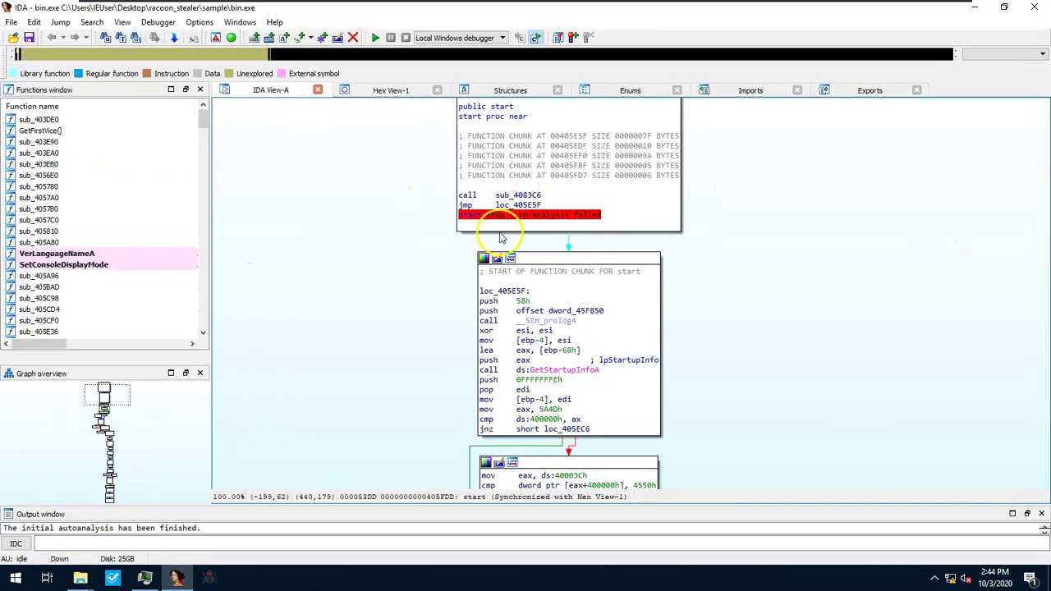
Step: Inspect the start function's sp-analysis line, its GetStartupInfoA call and the __SEH_prolog4 call in block loc_405E5F
click(459, 217)
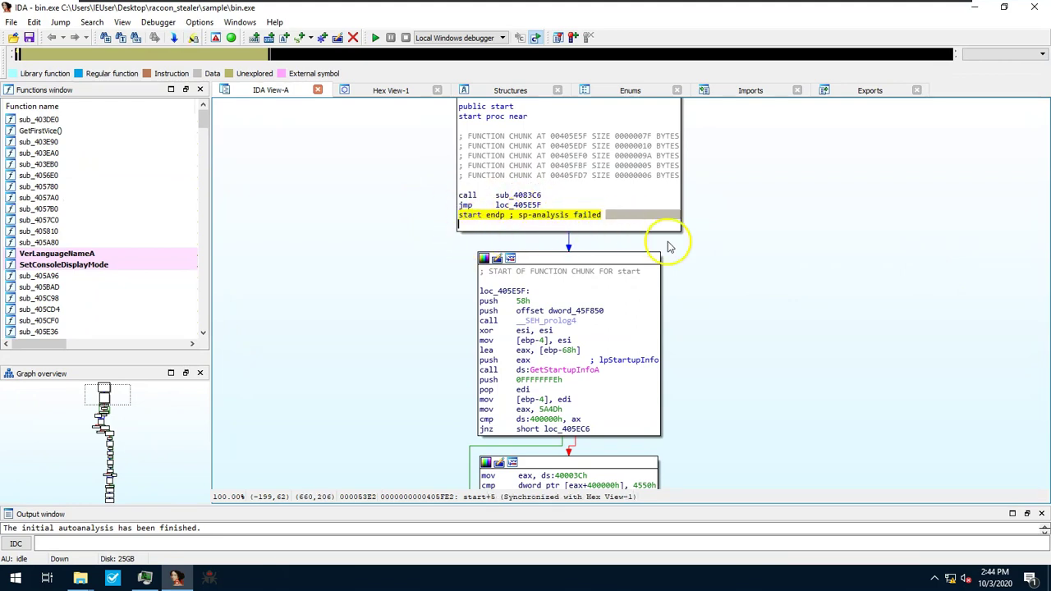
click(624, 216)
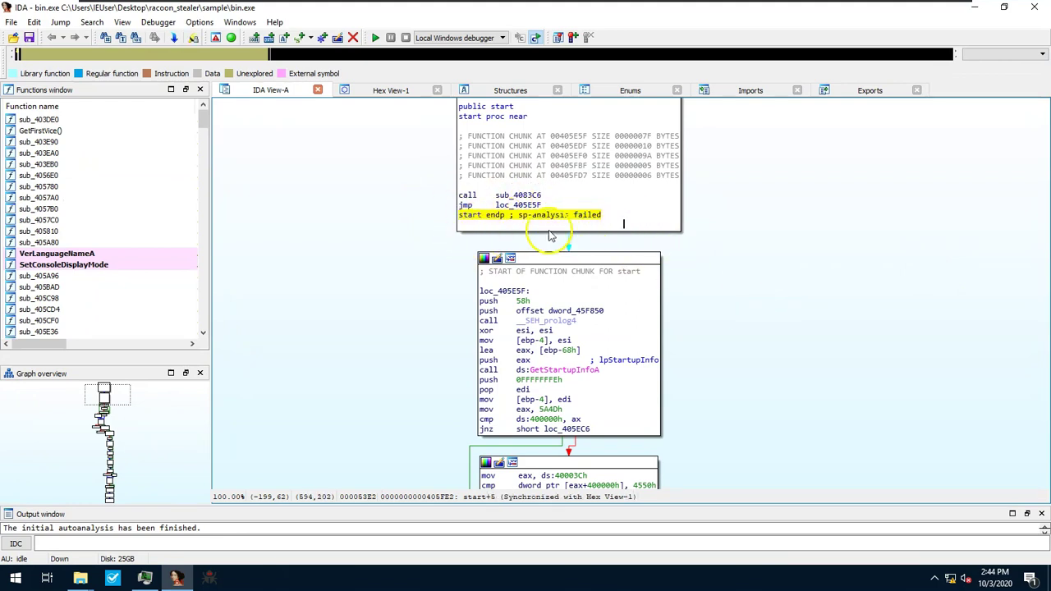
click(463, 215)
click(605, 195)
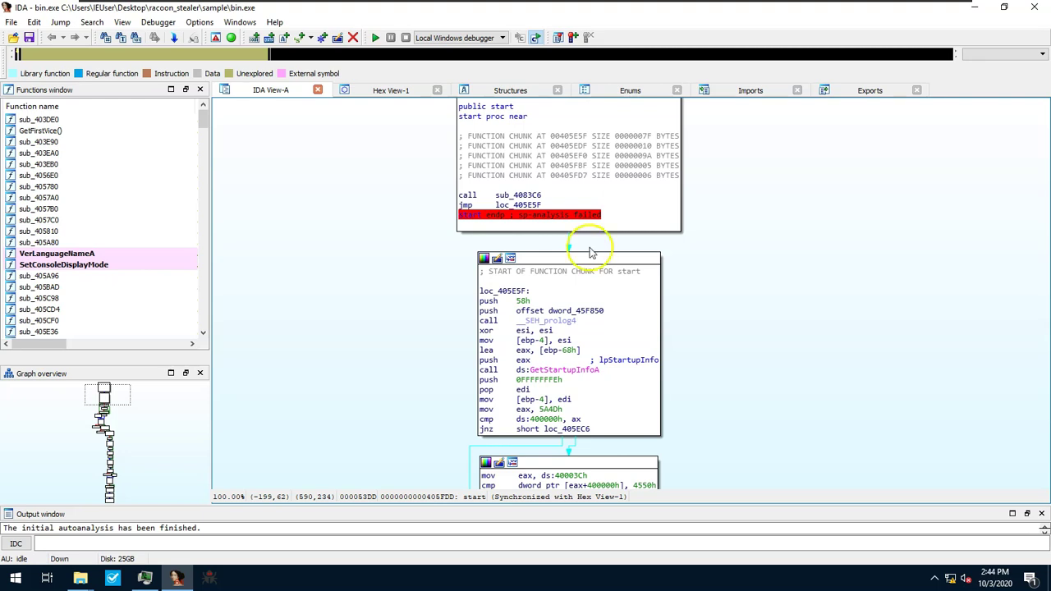
scroll(747, 305, down, 2)
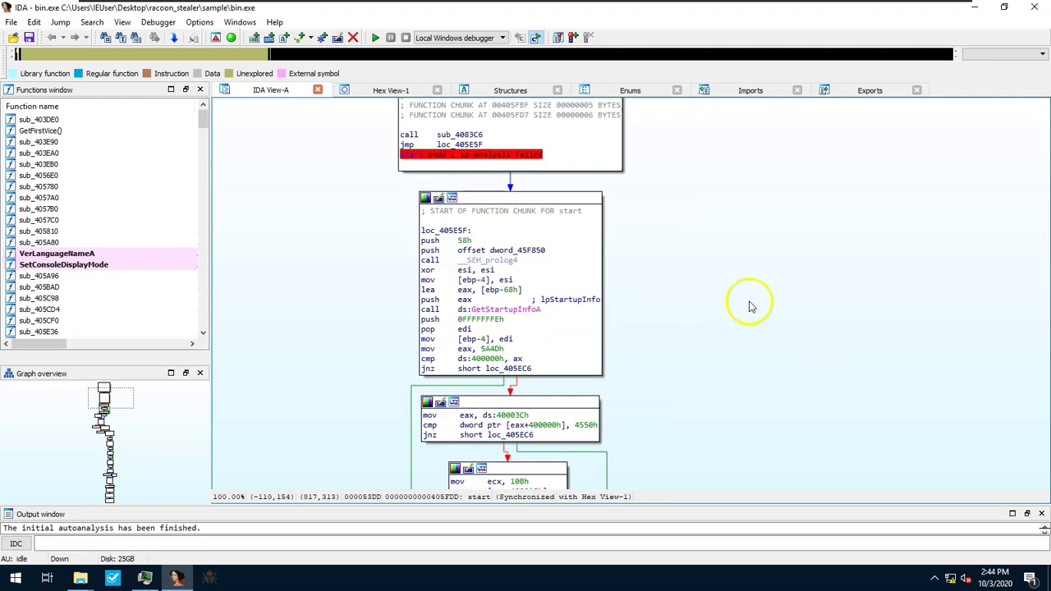
click(427, 307)
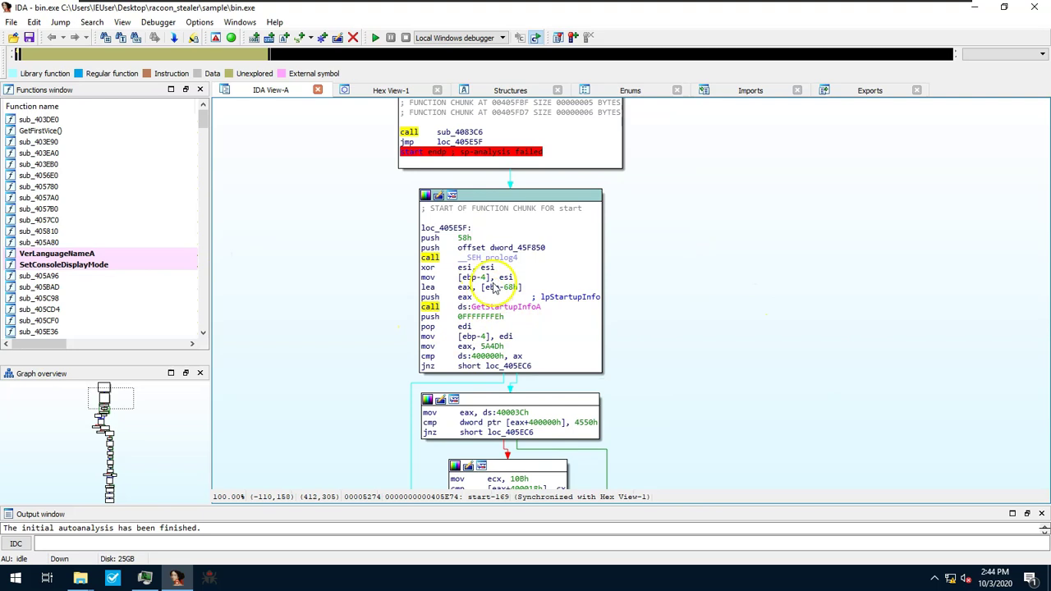
drag(517, 258, 459, 261)
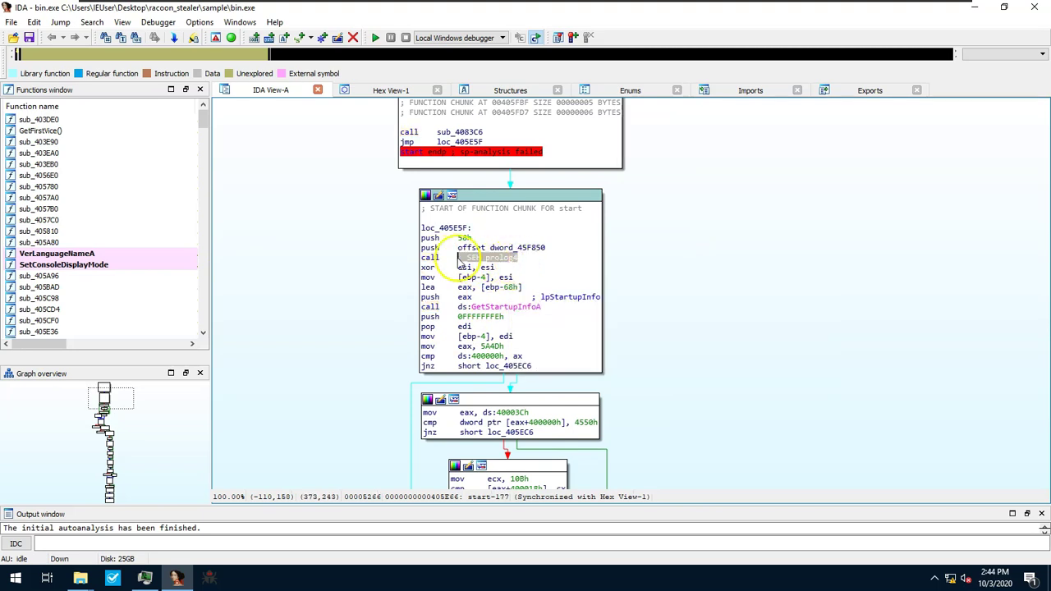
Step: Follow the sub_408396 call from block loc_405EC9 and inspect the code around its HeapCreate call
scroll(383, 305, down, 1)
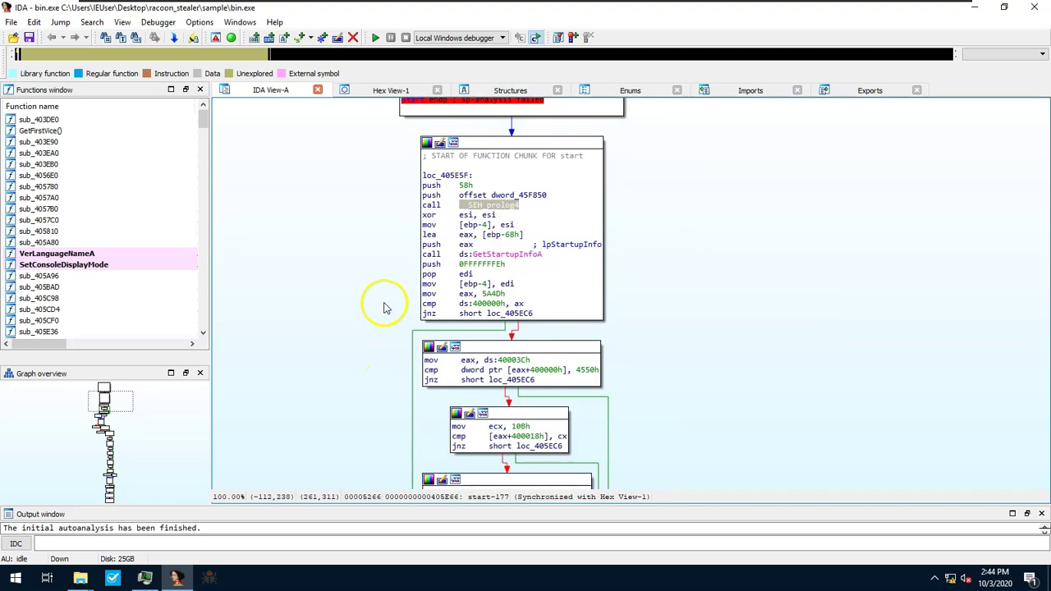
scroll(403, 353, down, 3)
scroll(403, 353, down, 1)
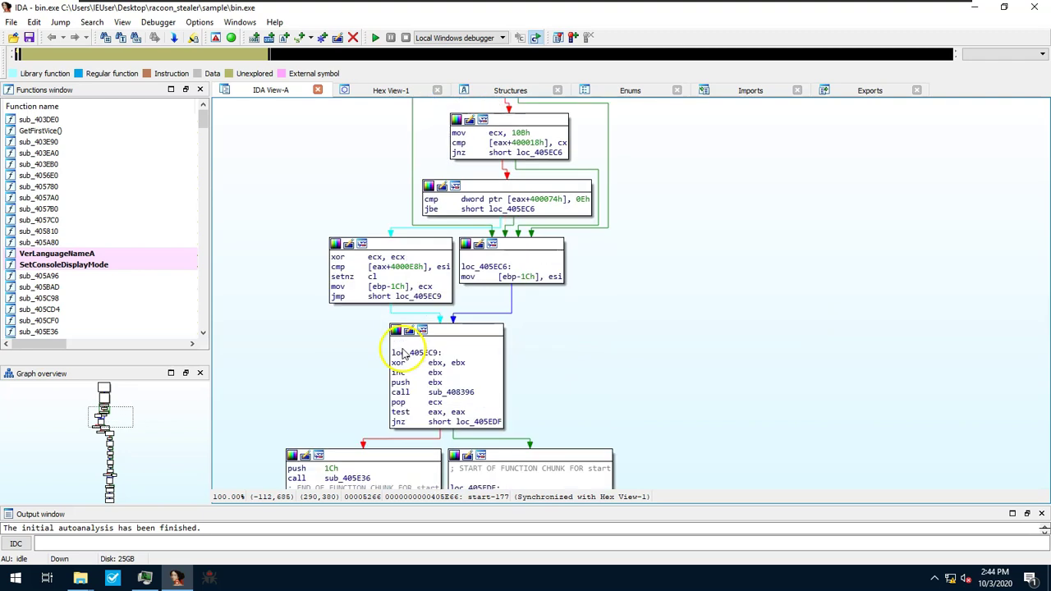
double_click(462, 394)
drag(413, 356, 376, 312)
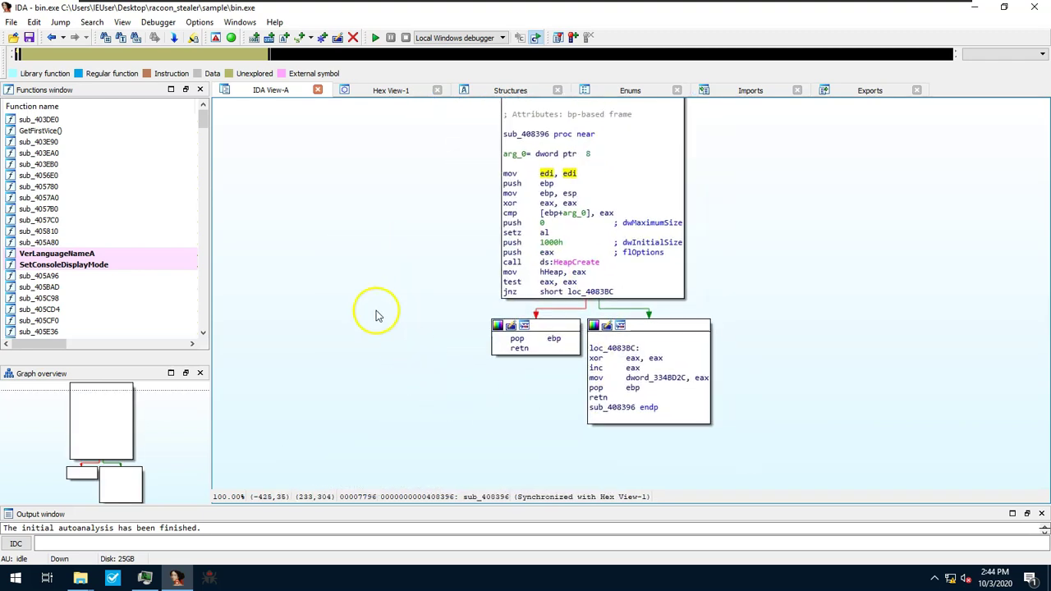
click(515, 275)
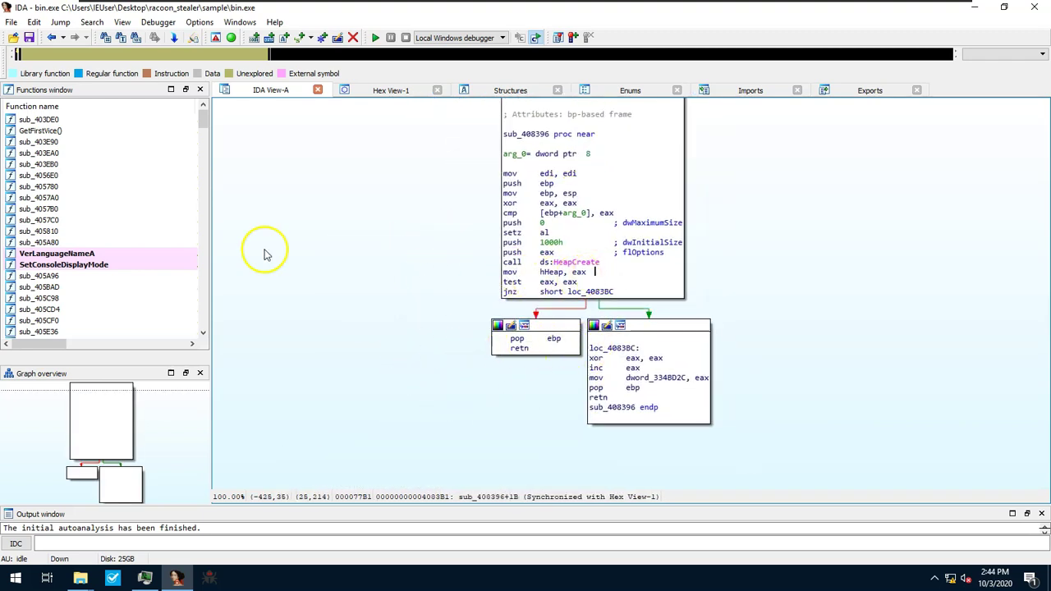
Step: Return to the start function and examine its graph blocks from the entry point down through the calls near loc_405F65
click(51, 38)
scroll(739, 329, down, 5)
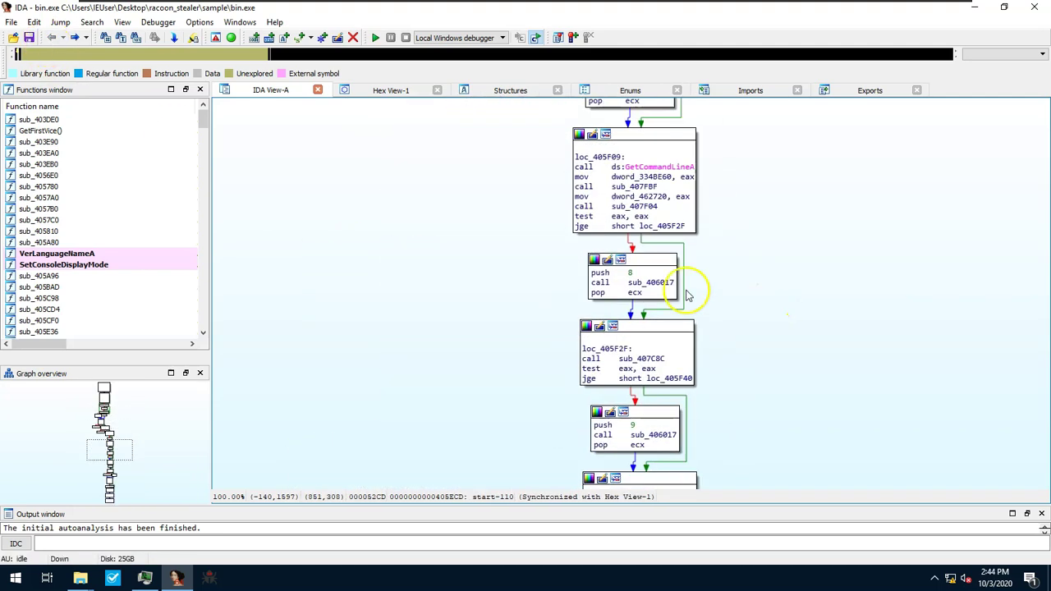
drag(378, 144, 441, 349)
scroll(460, 345, up, 15)
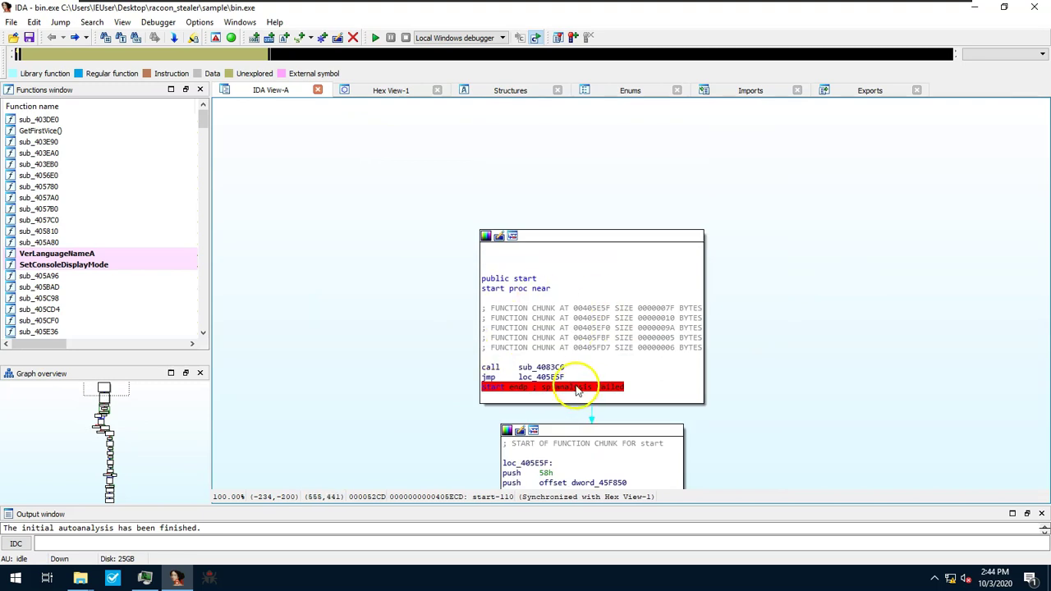
scroll(742, 220, down, 3)
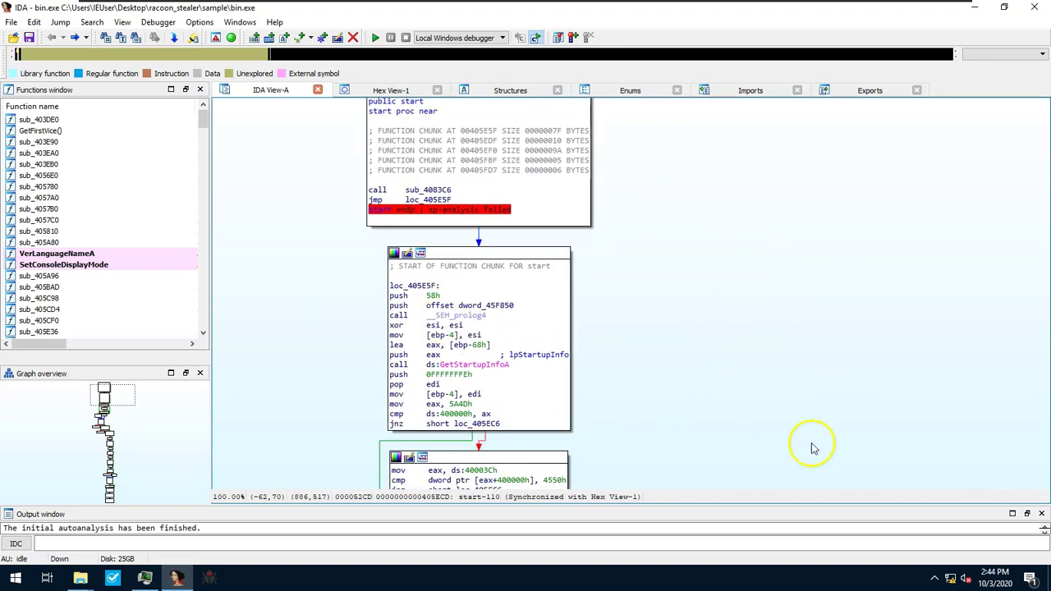
scroll(739, 418, down, 8)
scroll(616, 380, down, 6)
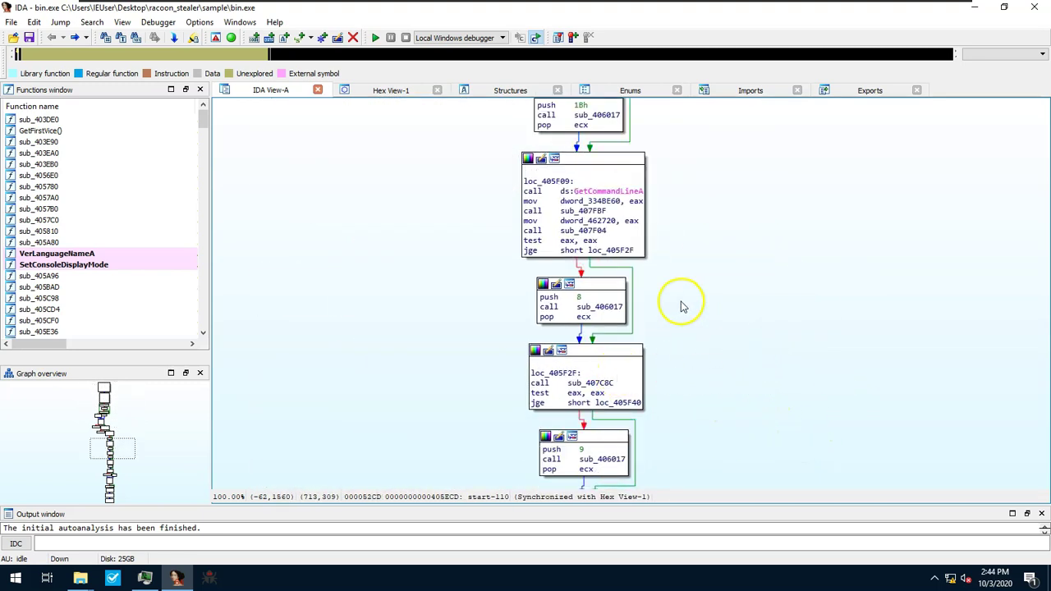
scroll(737, 206, down, 5)
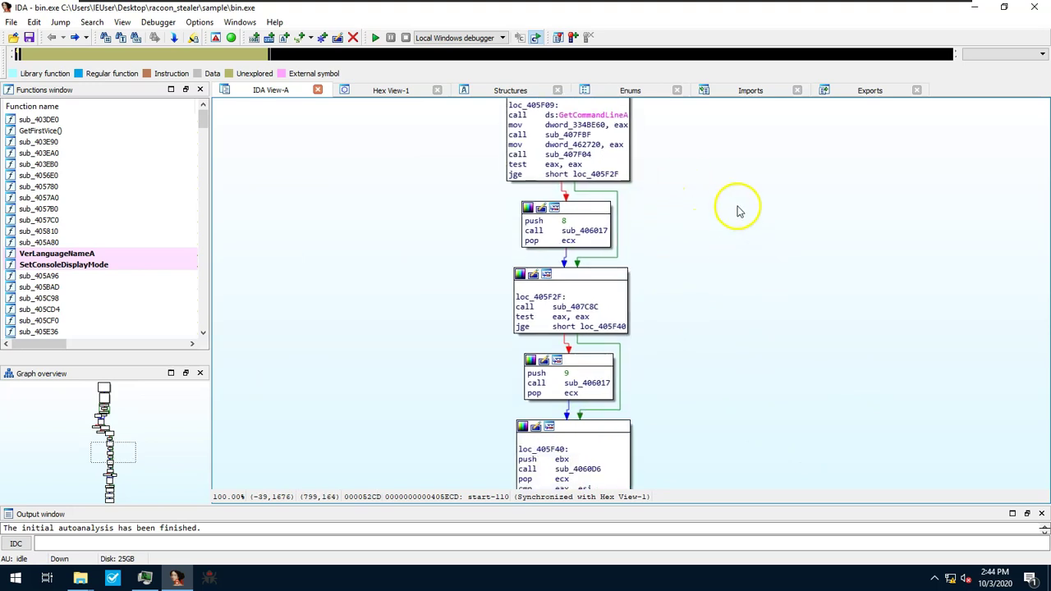
click(92, 22)
click(123, 22)
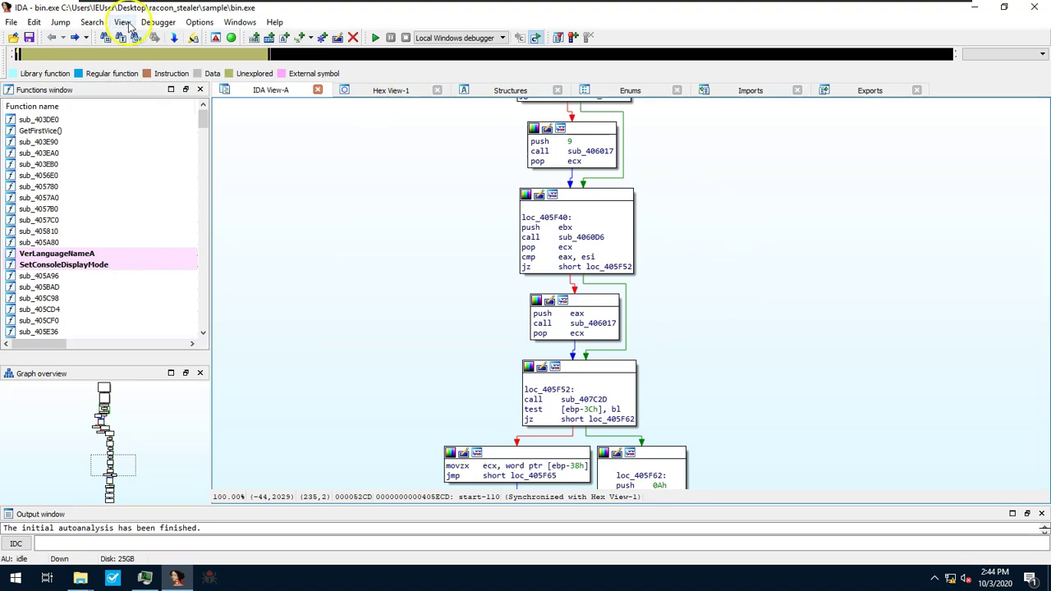
scroll(798, 230, down, 7)
scroll(431, 330, down, 2)
scroll(432, 330, up, 6)
Step: Follow the sub_405A80 call in block loc_405F65 into sub_405810 and inspect that function's opening blocks
click(486, 446)
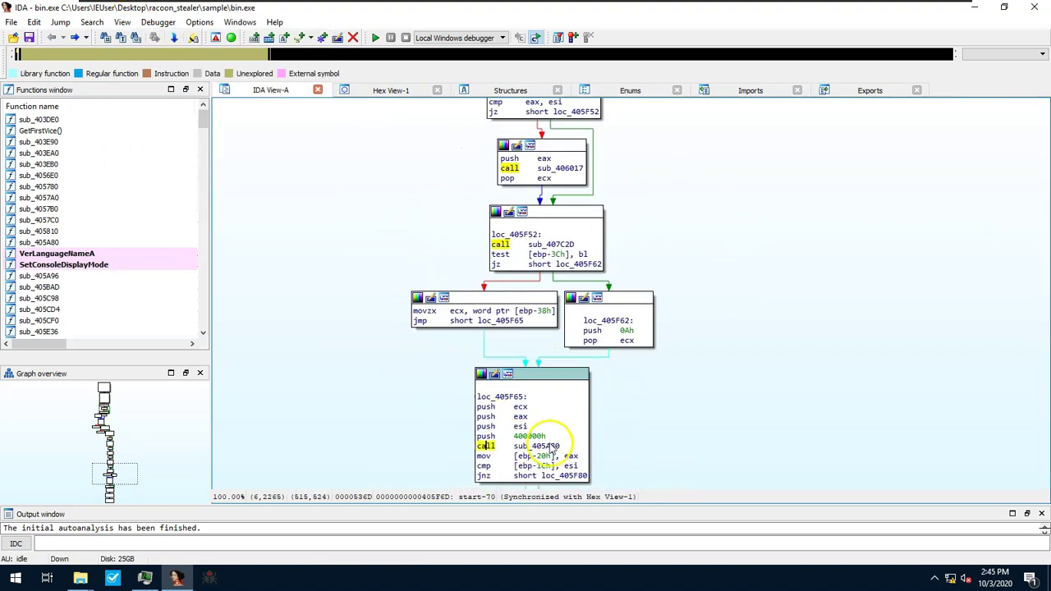
double_click(555, 447)
double_click(653, 301)
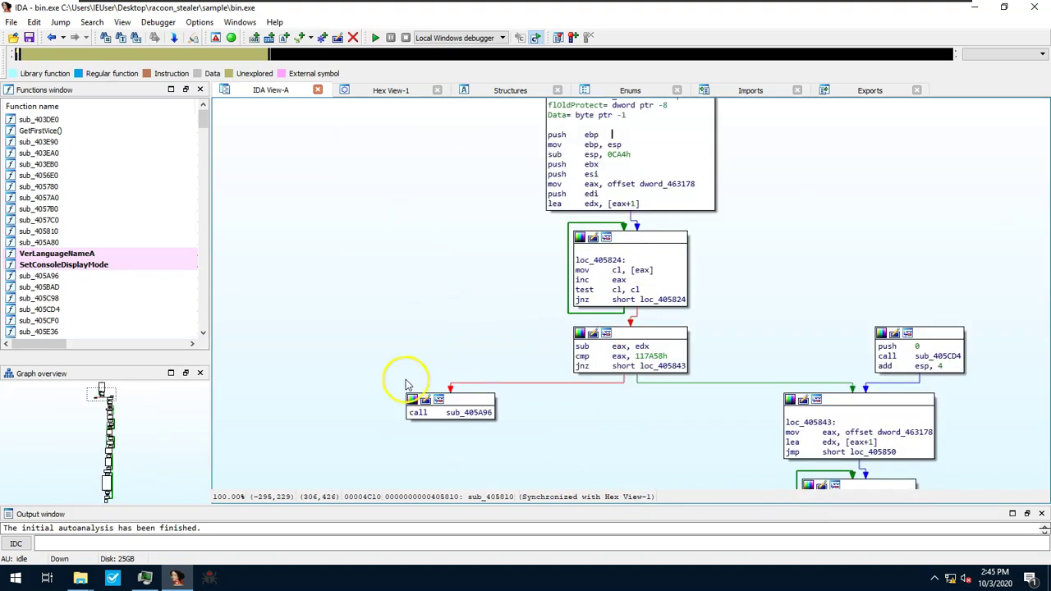
drag(486, 308, 320, 211)
drag(488, 359, 478, 295)
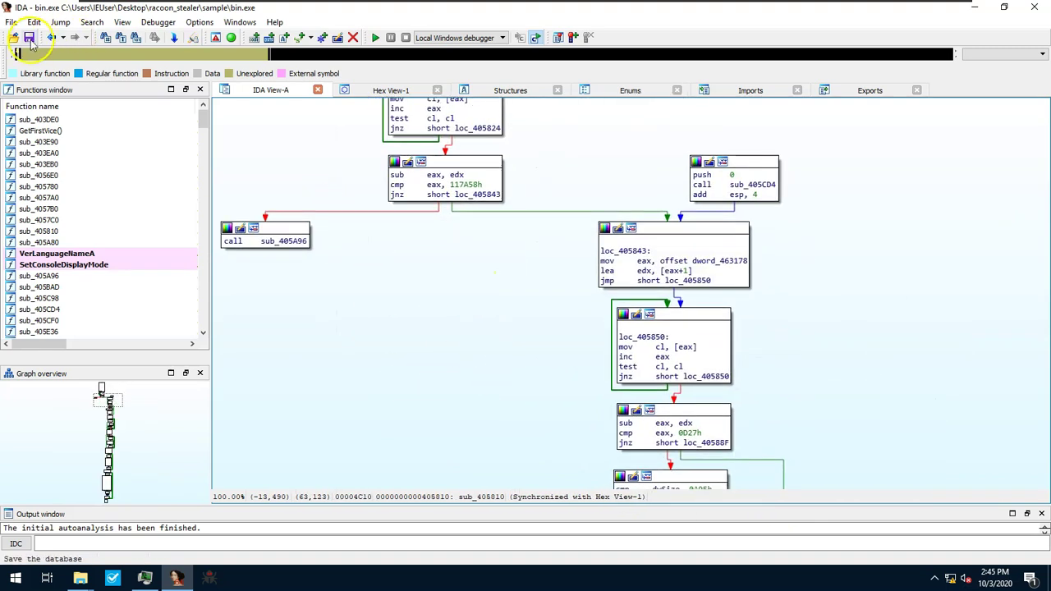
Step: Go back to the start function and select the GetCommandLineA call in block loc_405F09
click(52, 38)
scroll(425, 284, down, 5)
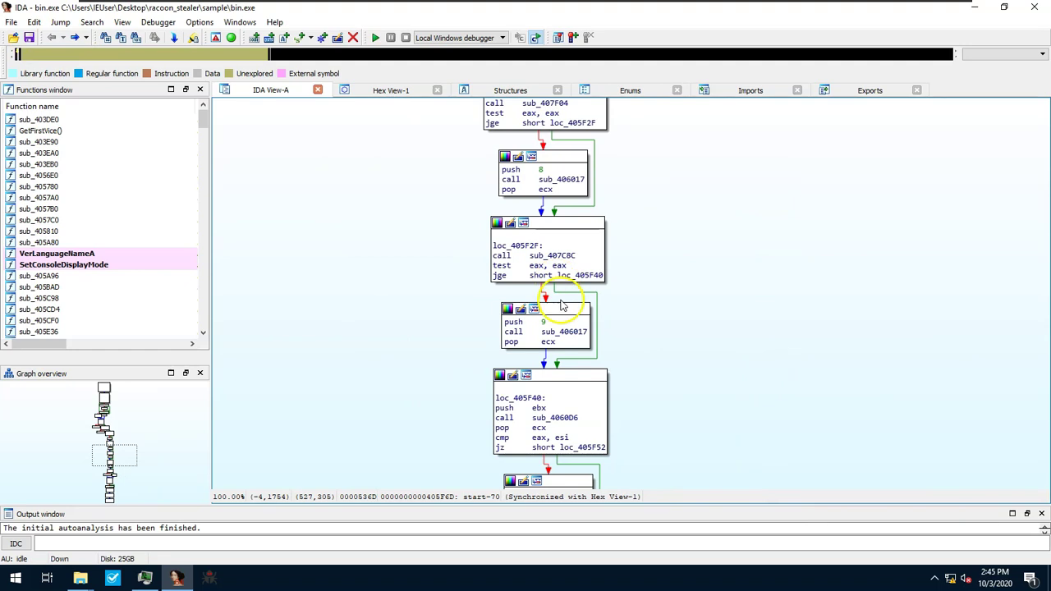
click(561, 357)
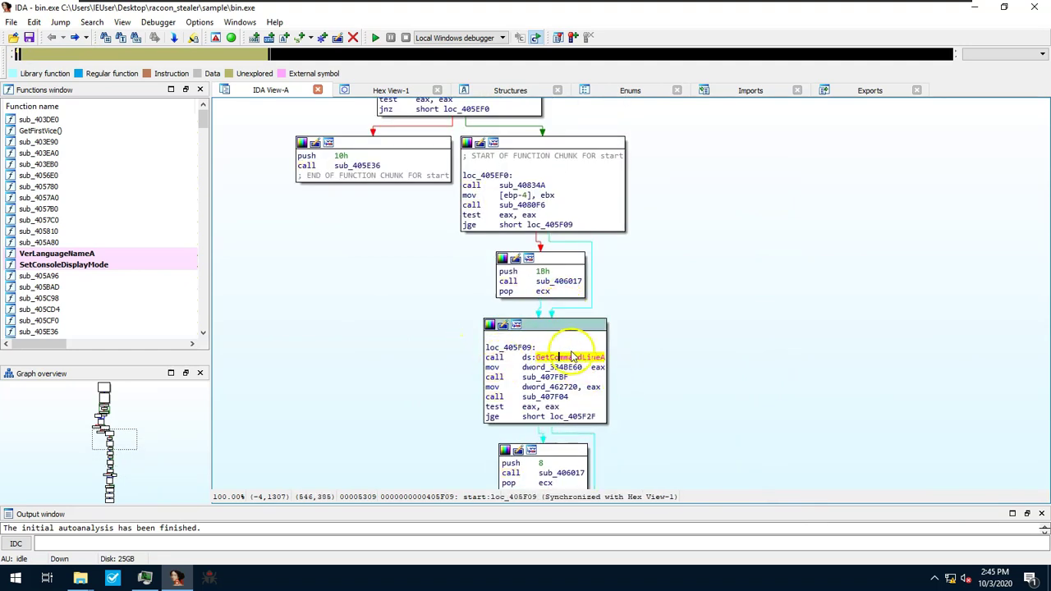